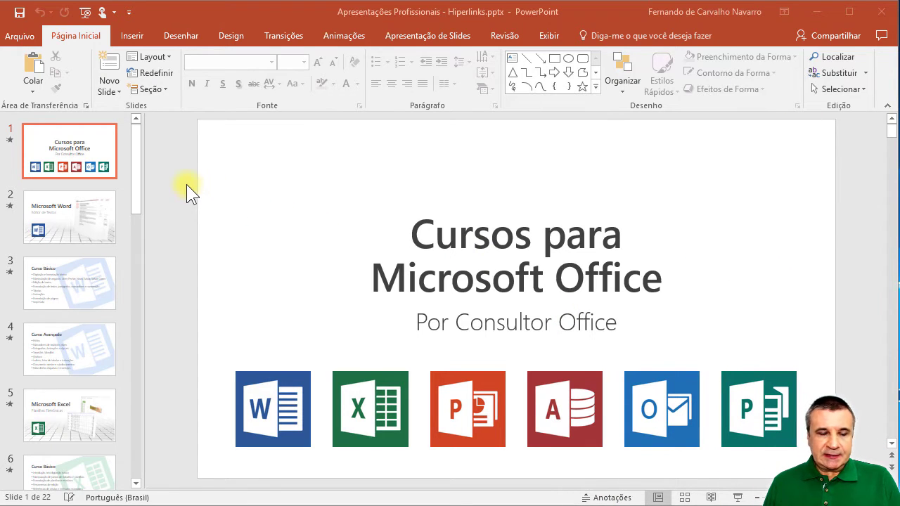
# Step: Review the existing slides from the title through the Microsoft Excel slide
pyautogui.click(74, 151)
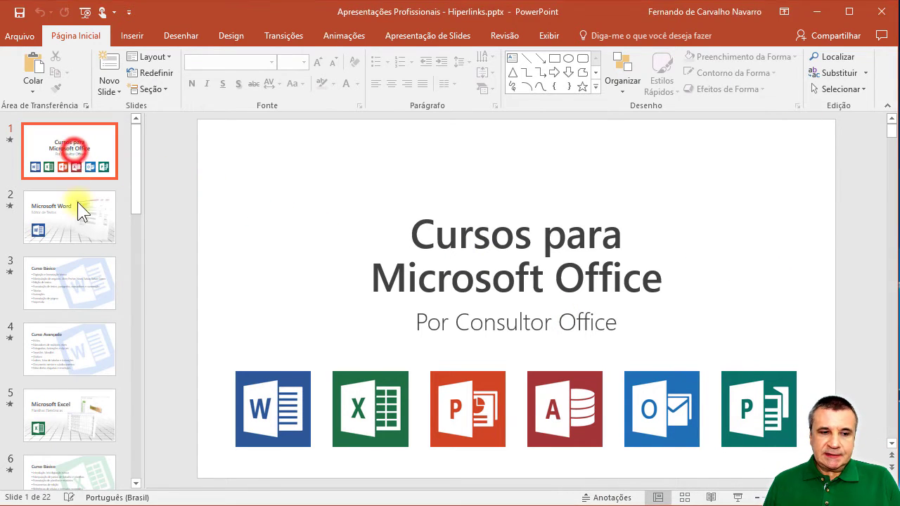
pyautogui.click(77, 211)
pyautogui.click(72, 281)
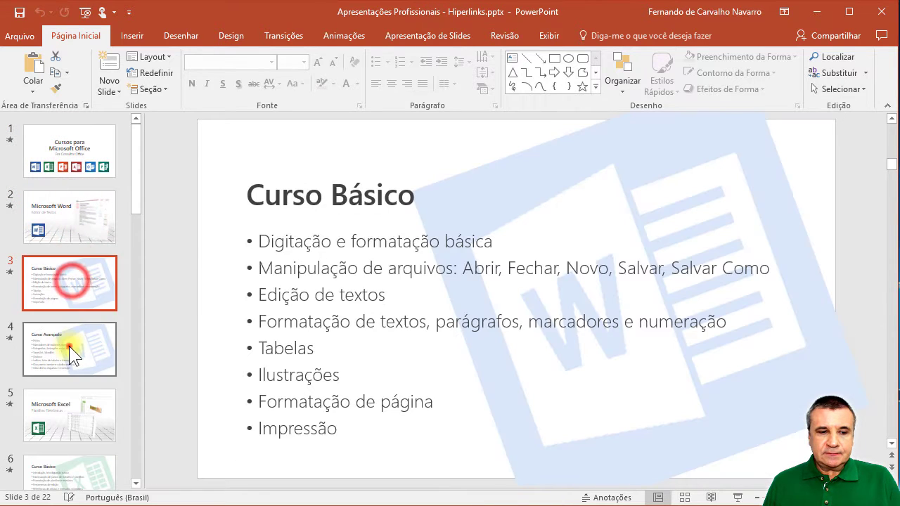
pyautogui.click(68, 350)
pyautogui.click(62, 418)
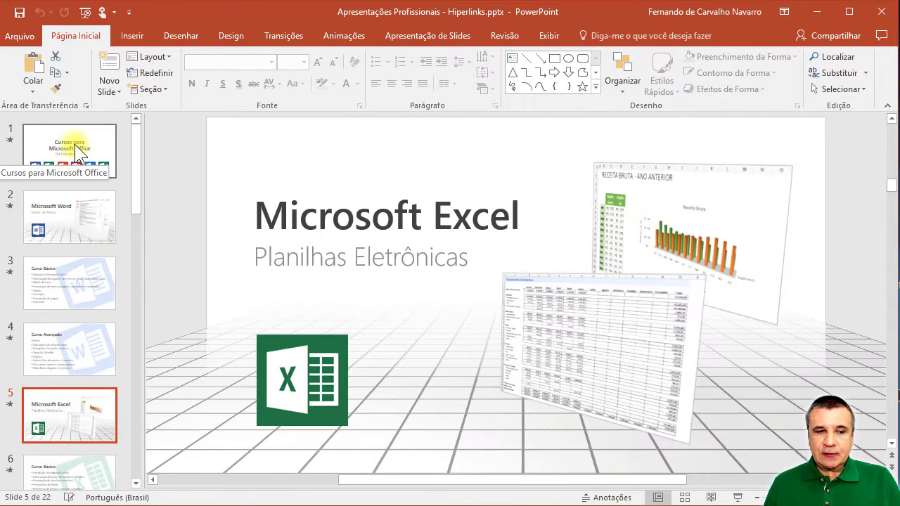
pyautogui.click(75, 144)
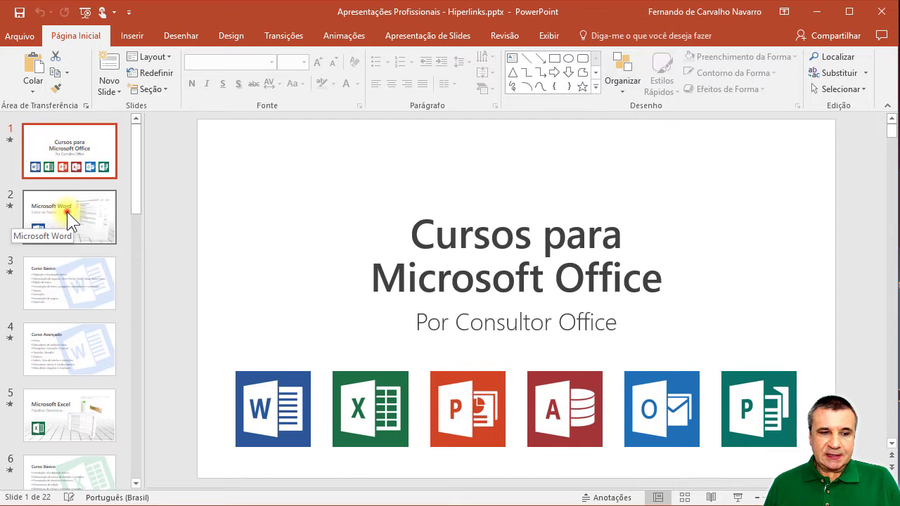
# Step: Browse the Word and Excel course slides, then return to the title slide
pyautogui.click(68, 216)
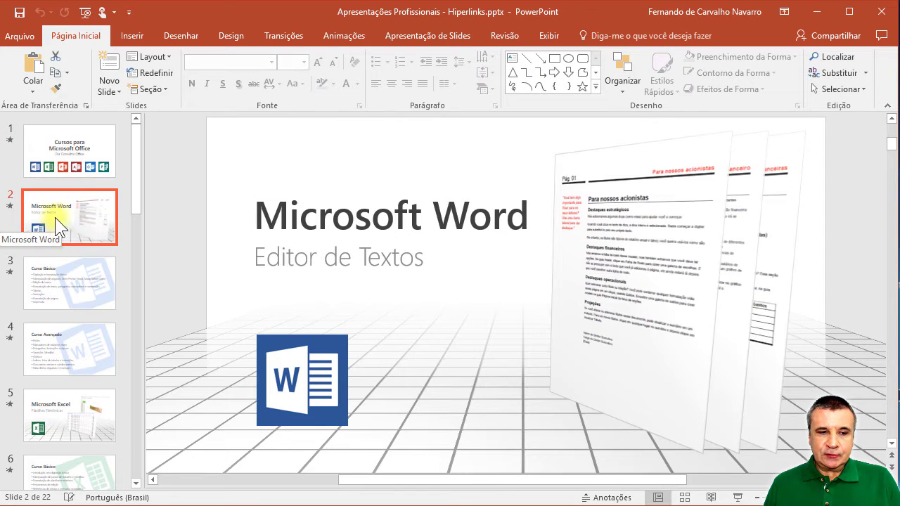
pyautogui.click(80, 285)
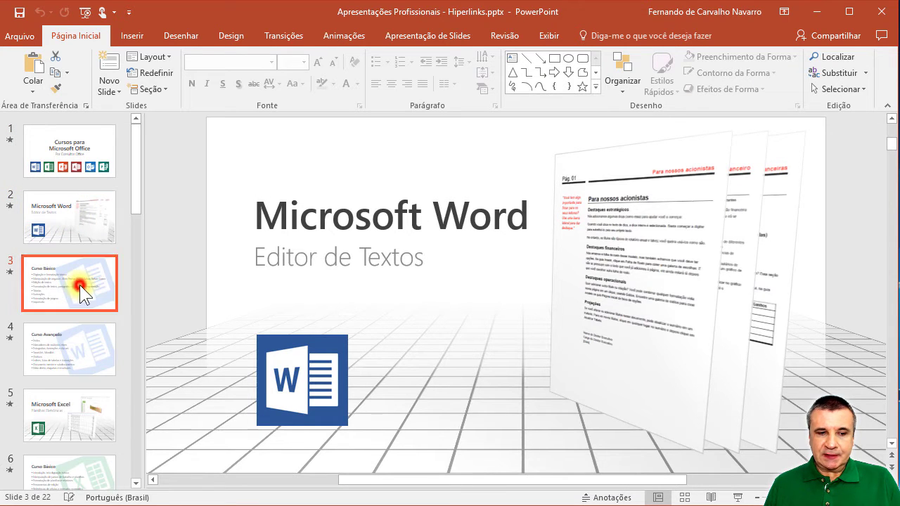
pyautogui.click(64, 353)
pyautogui.click(71, 407)
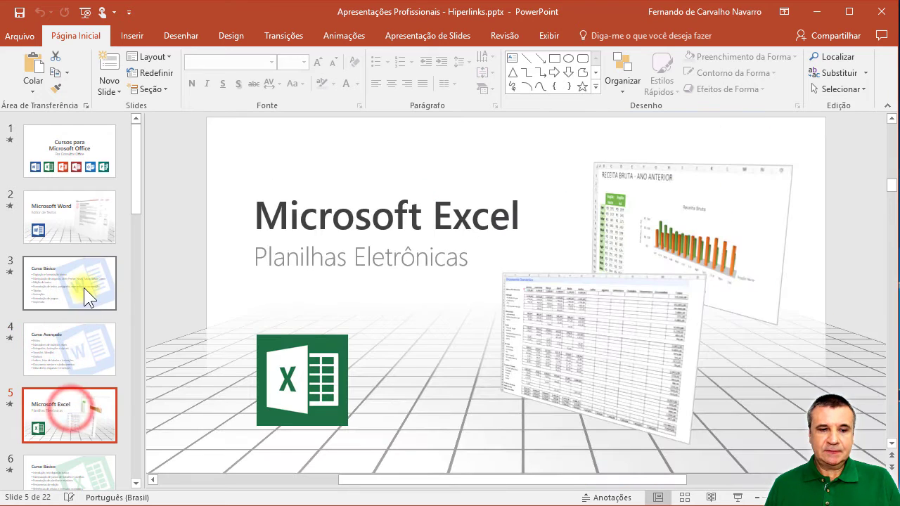
pyautogui.scroll(-3, 84, 287)
pyautogui.scroll(-1, 83, 288)
pyautogui.click(79, 319)
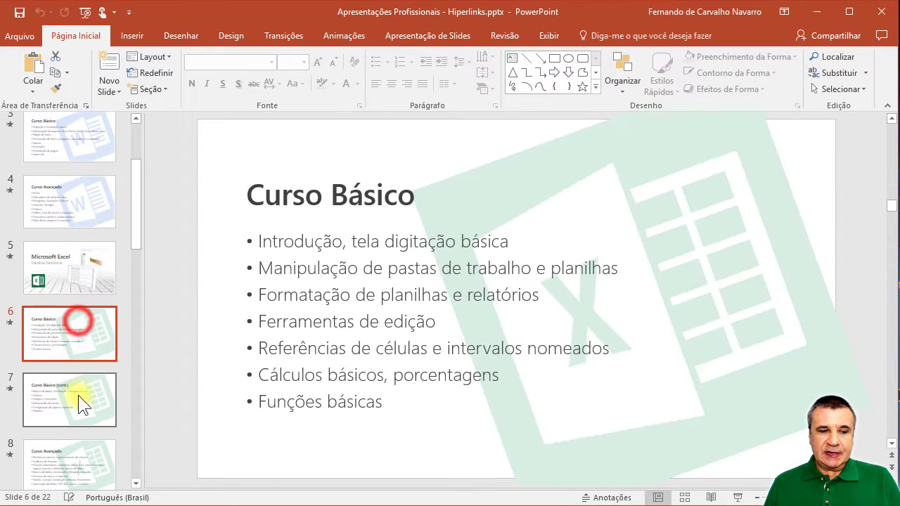
pyautogui.click(74, 403)
pyautogui.scroll(-3, 49, 334)
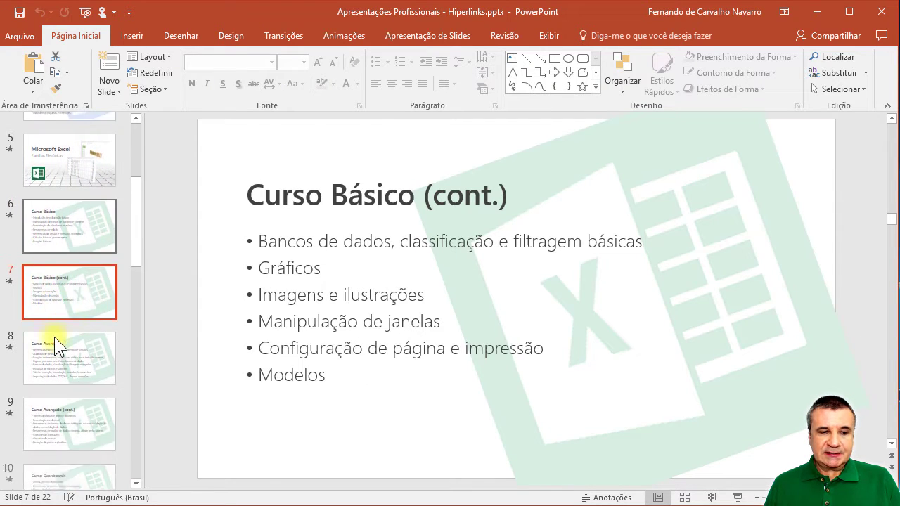
pyautogui.scroll(2, 82, 259)
pyautogui.scroll(3, 81, 257)
pyautogui.scroll(2, 81, 257)
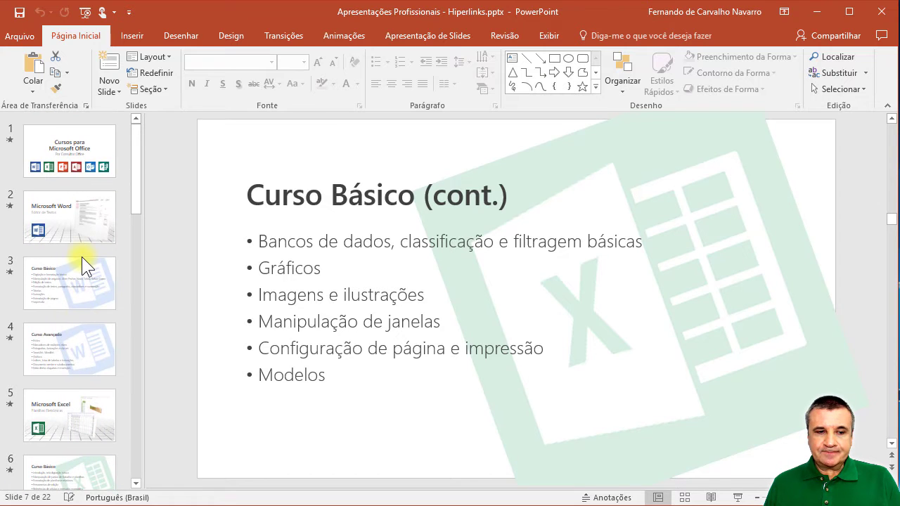
pyautogui.click(65, 158)
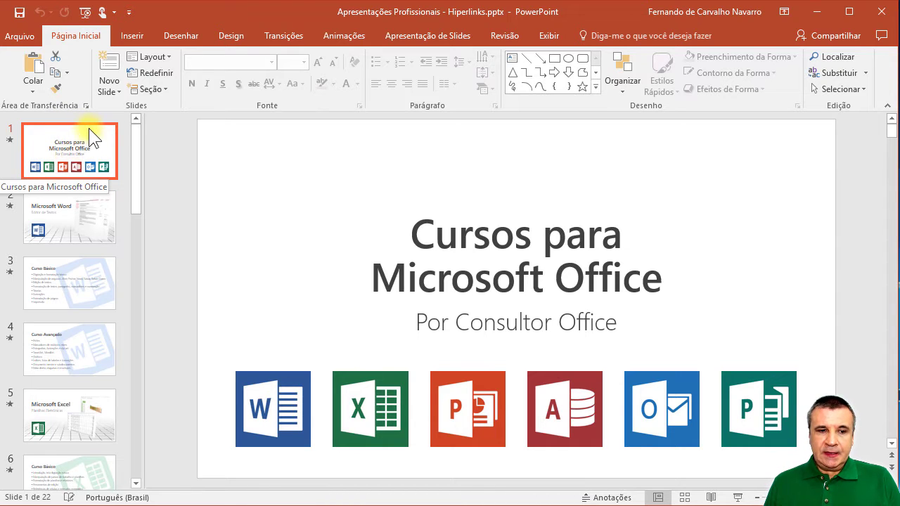
# Step: Insert a new slide after the title slide using the Duas Partes de Conteúdo layout
pyautogui.click(111, 64)
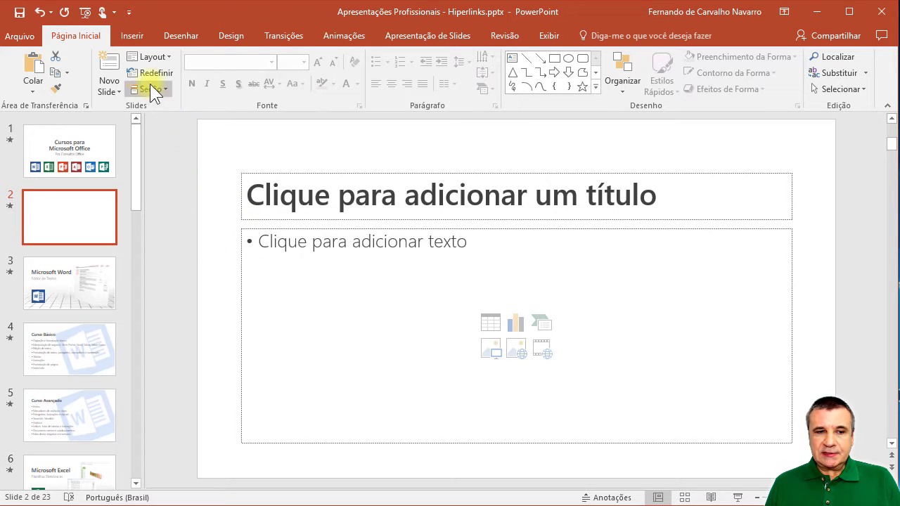
pyautogui.click(157, 57)
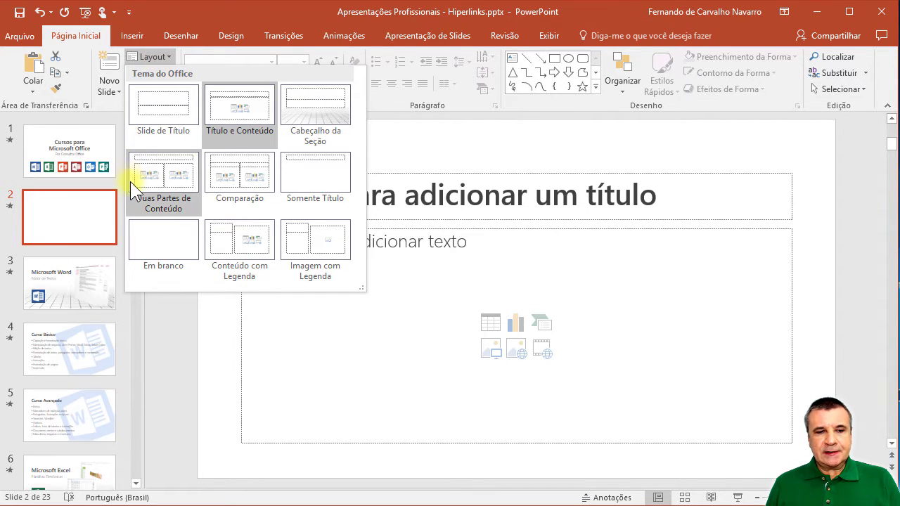
pyautogui.click(167, 183)
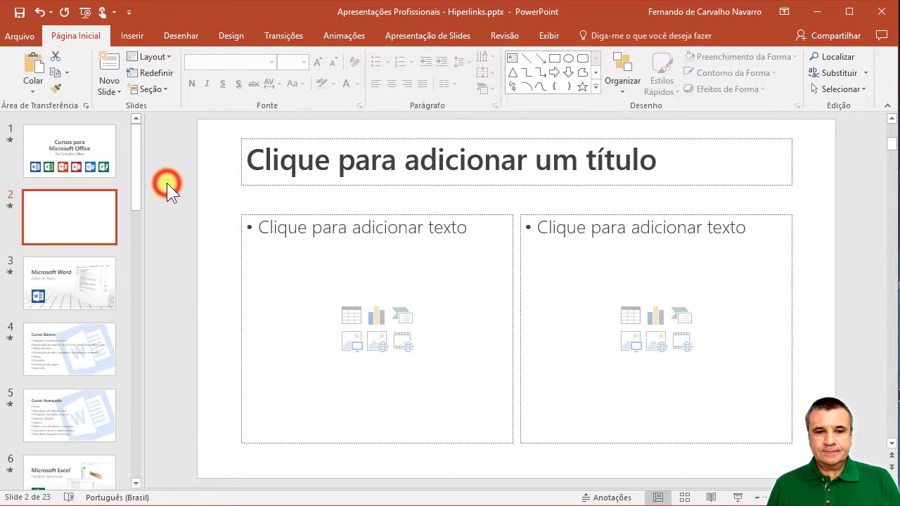
# Step: Enter 'Relação de Cursos' in slide 2's title placeholder
pyautogui.click(398, 164)
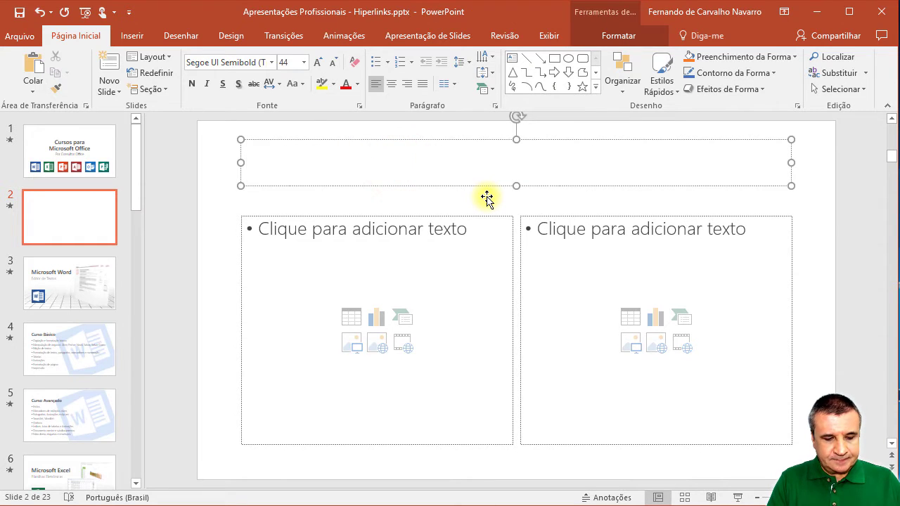
pyautogui.write('Rec')
pyautogui.press('BackSpace')
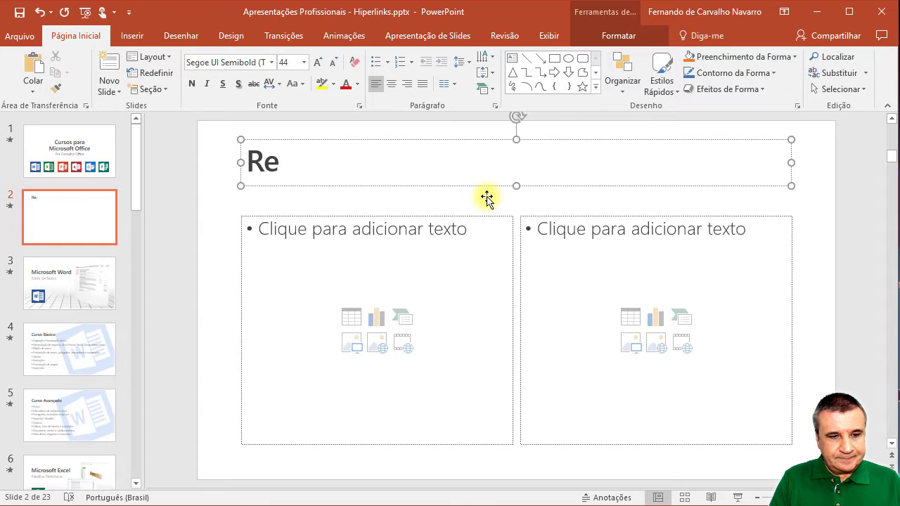
pyautogui.write('lação')
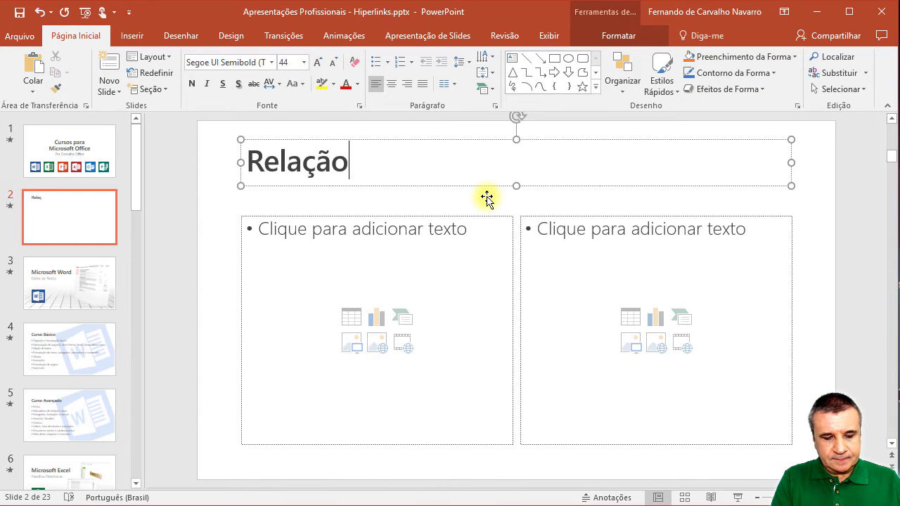
pyautogui.write(' de Cu')
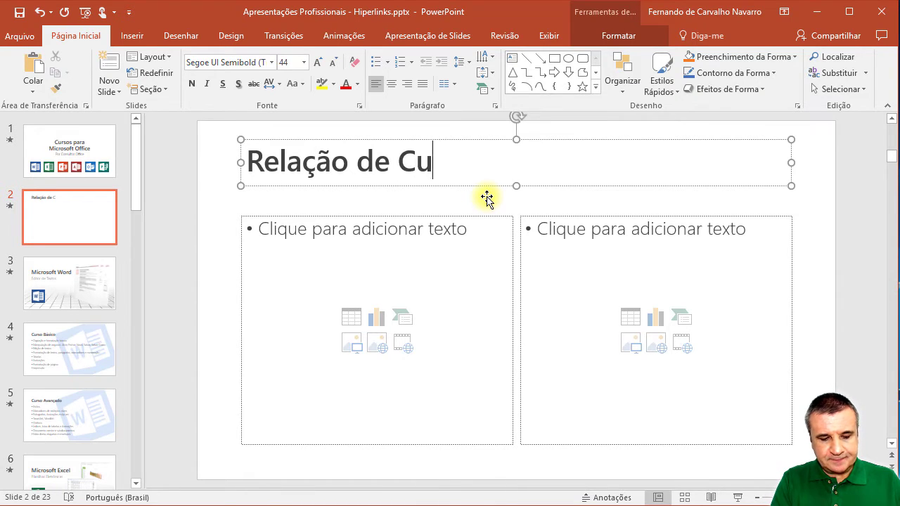
pyautogui.write('rsos')
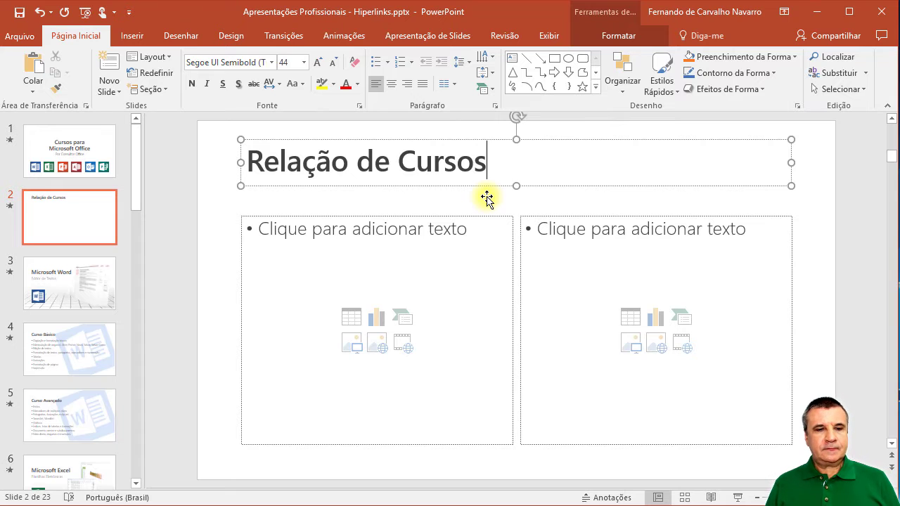
pyautogui.click(207, 236)
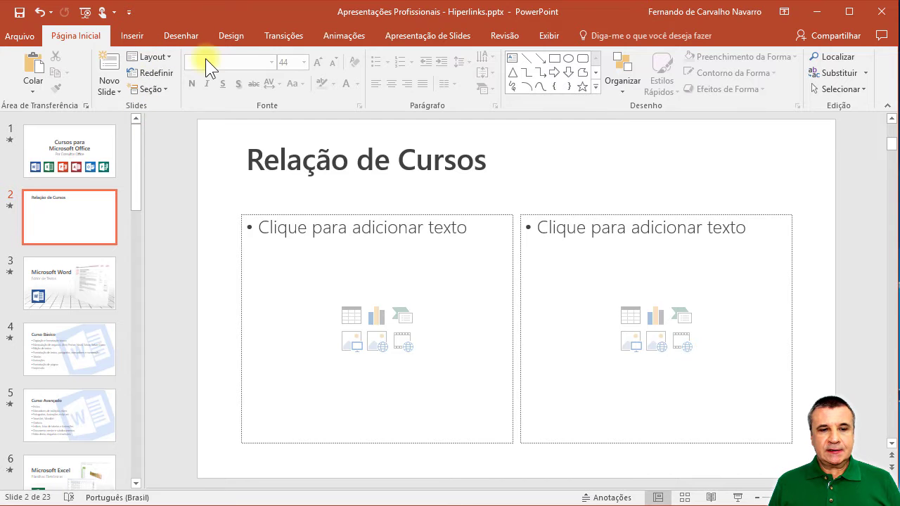
# Step: Switch to Outline view and go to the Microsoft Word and Curso Básico entries
pyautogui.click(549, 39)
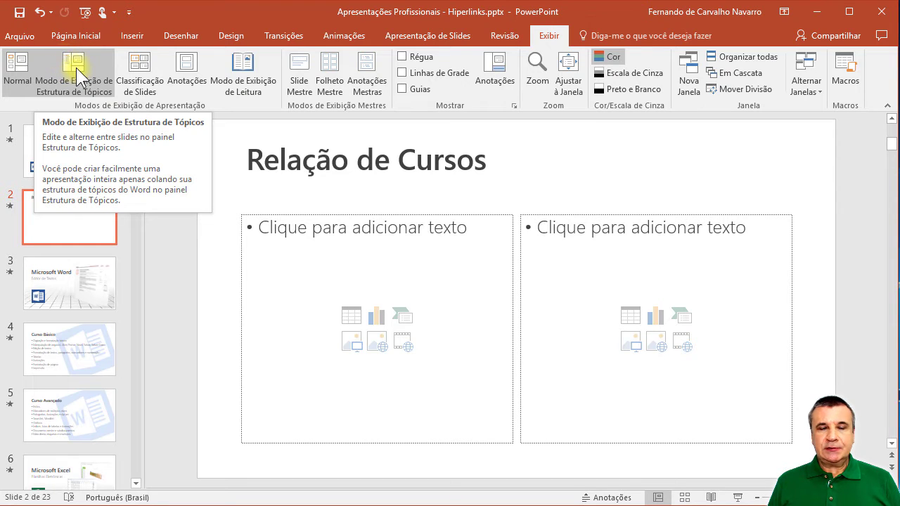
pyautogui.click(76, 68)
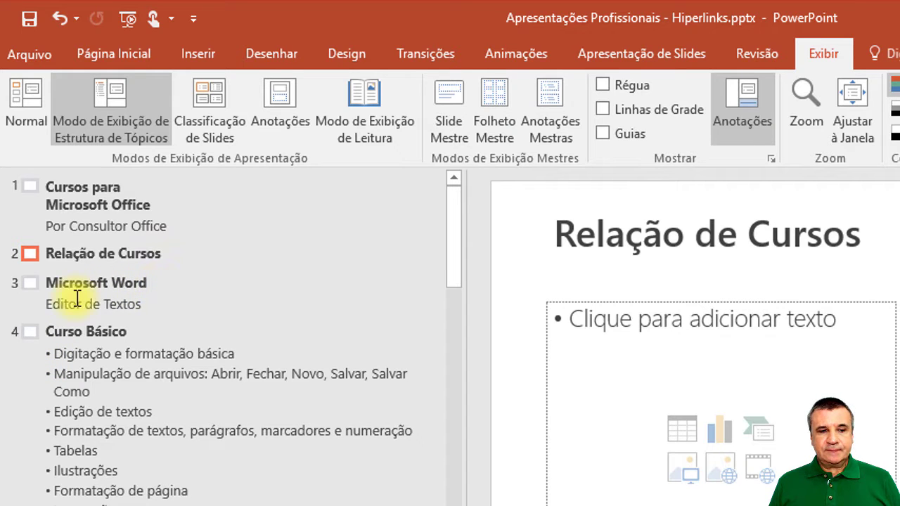
pyautogui.click(111, 284)
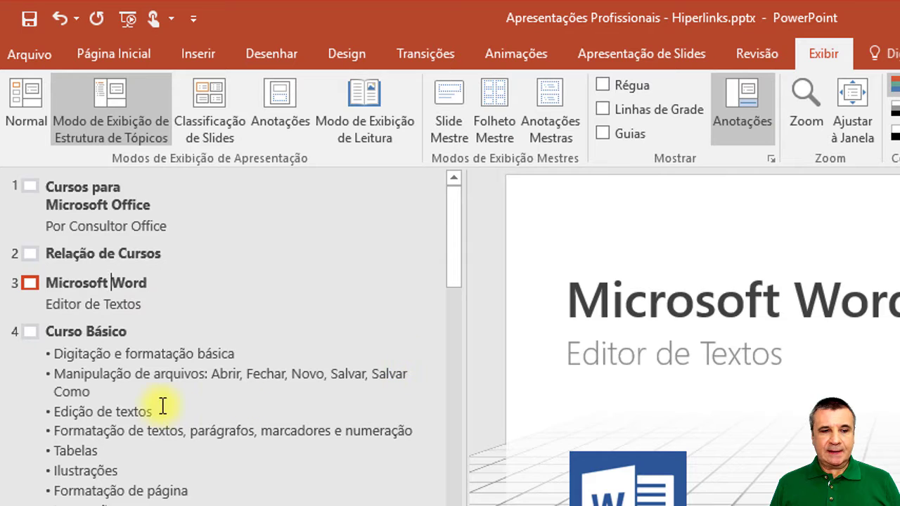
pyautogui.click(85, 332)
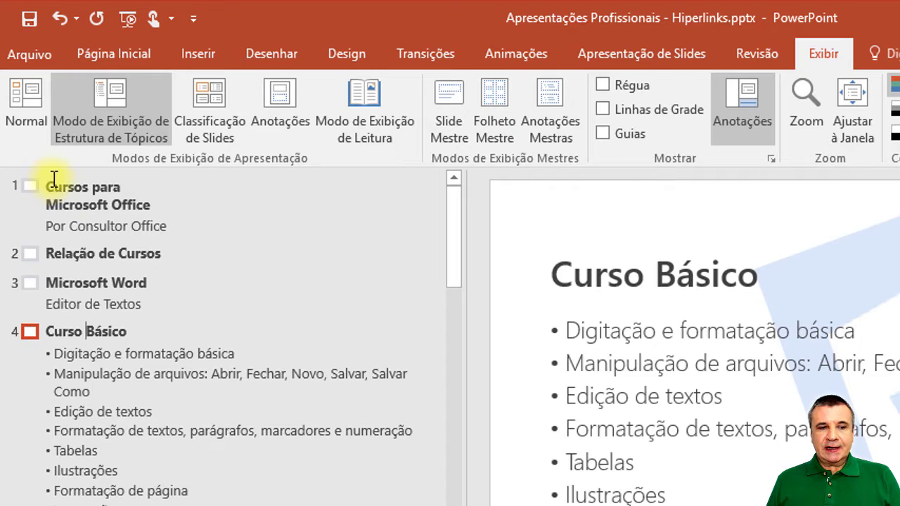
# Step: Collapse the outline to titles only and copy the titles from Microsoft Word downward
pyautogui.rightClick(166, 202)
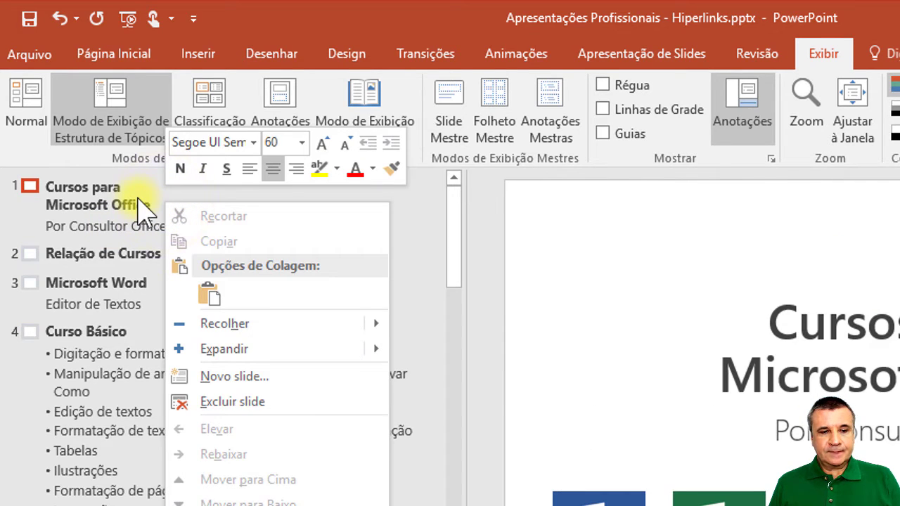
pyautogui.moveTo(226, 323)
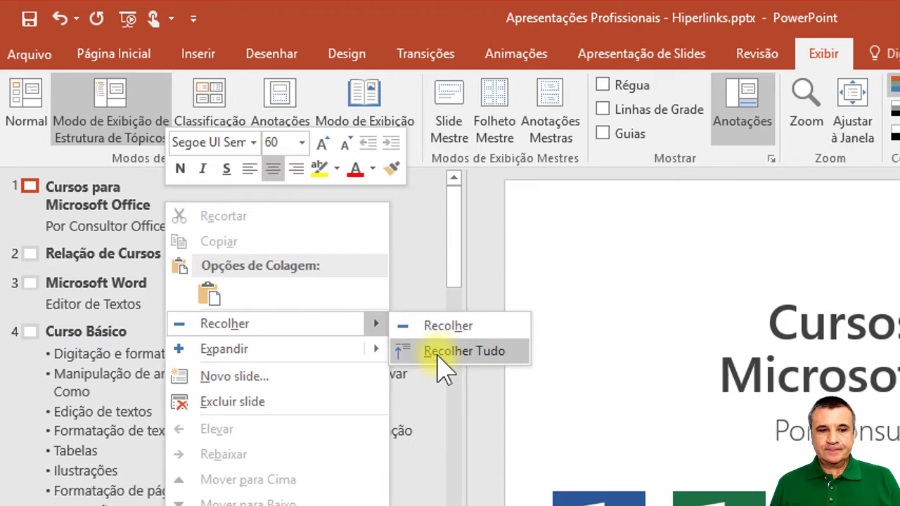
pyautogui.click(440, 351)
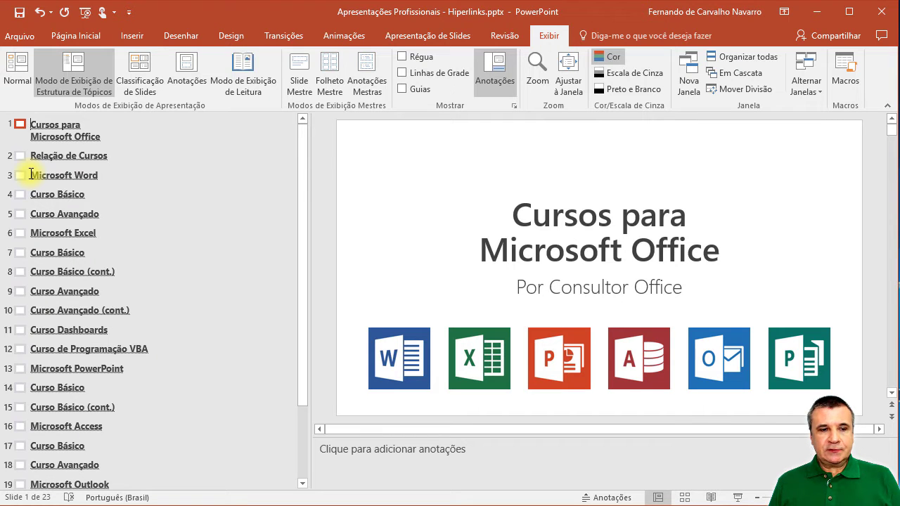
pyautogui.moveTo(30, 176)
pyautogui.mouseDown()
pyautogui.moveTo(114, 410)
pyautogui.moveTo(105, 479)
pyautogui.moveTo(126, 451)
pyautogui.mouseUp()
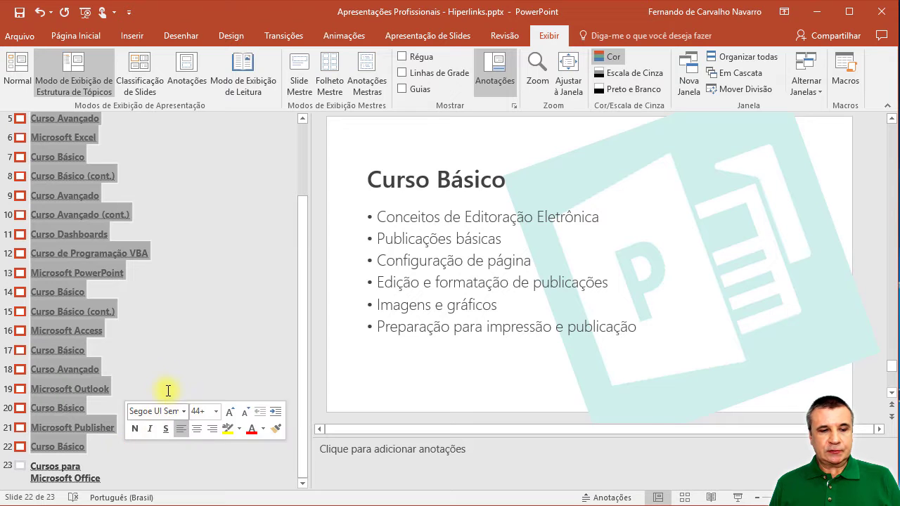
pyautogui.scroll(3, 197, 320)
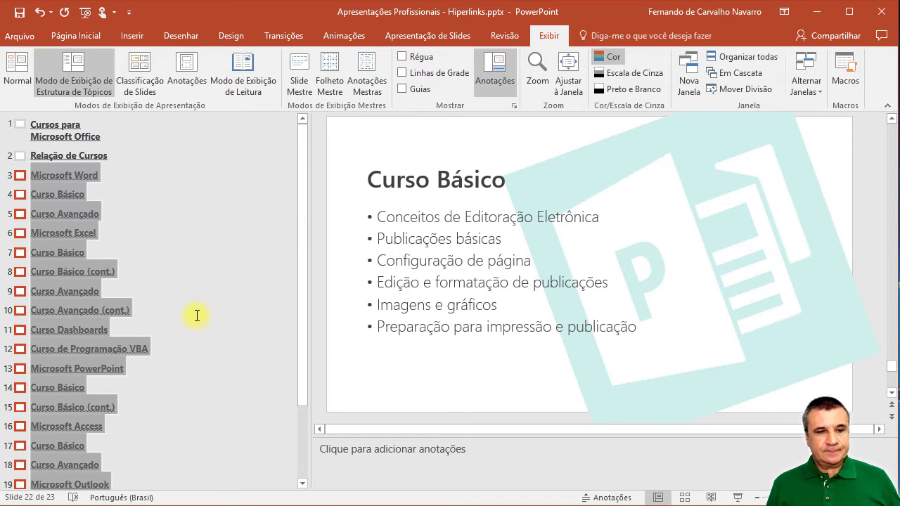
pyautogui.hotkey('ctrl', 'c')
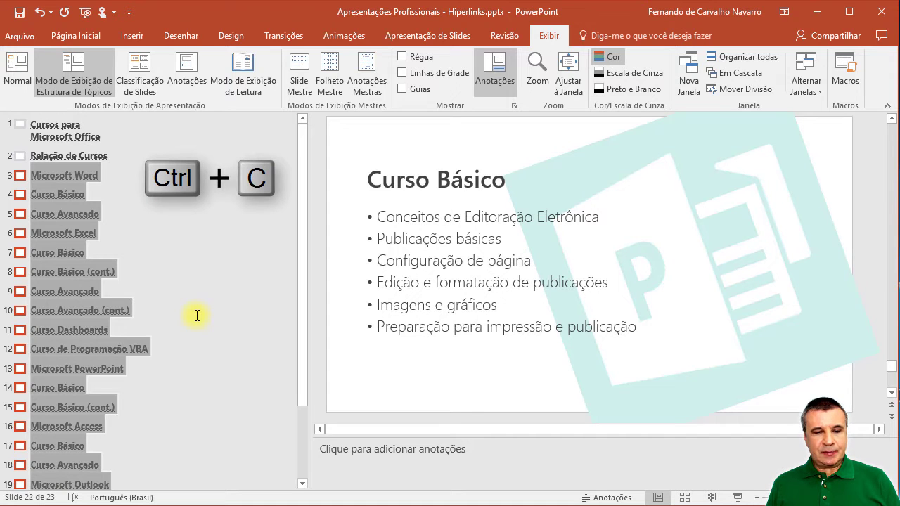
pyautogui.scroll(-3, 197, 316)
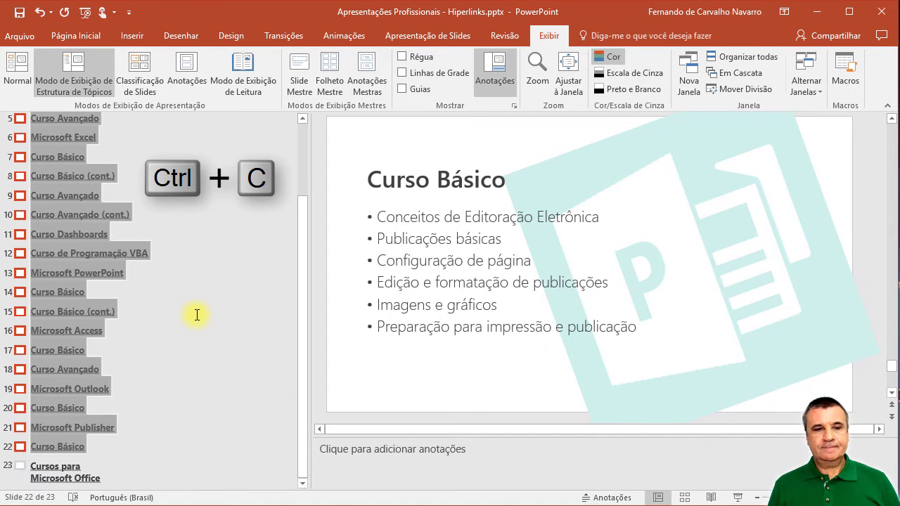
# Step: Return to Normal view and start editing slide 2's left content placeholder
pyautogui.click(17, 67)
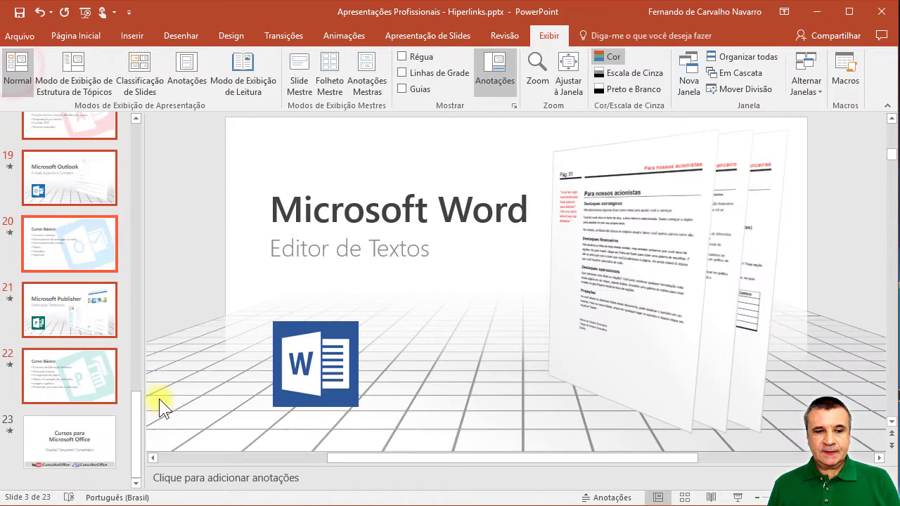
pyautogui.moveTo(137, 415); pyautogui.dragTo(96, 144)
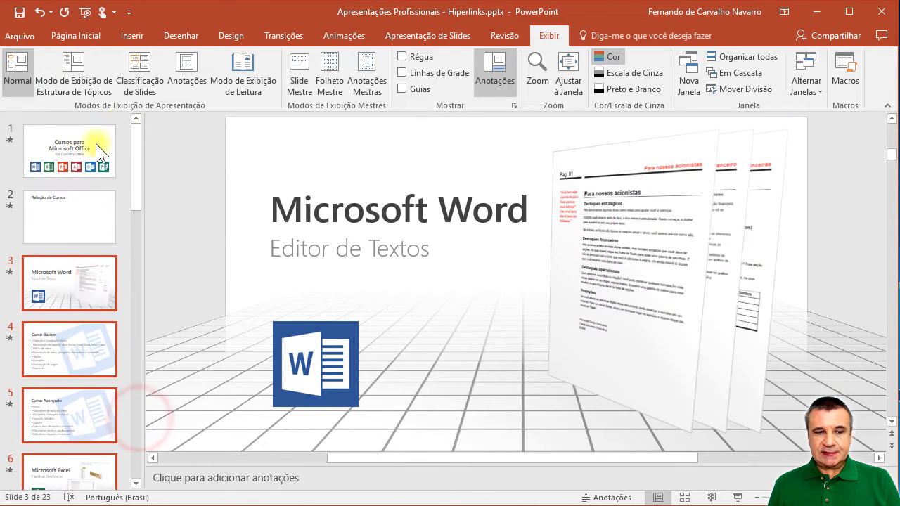
pyautogui.click(48, 213)
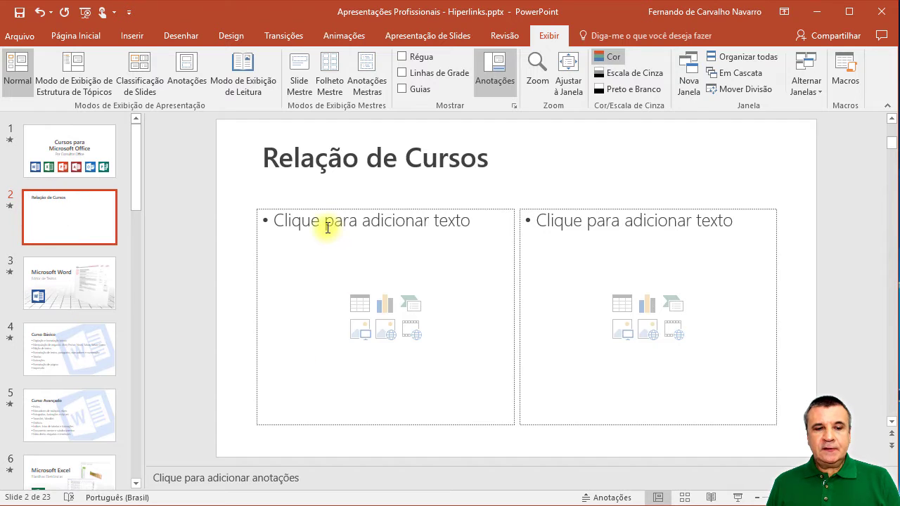
pyautogui.click(300, 220)
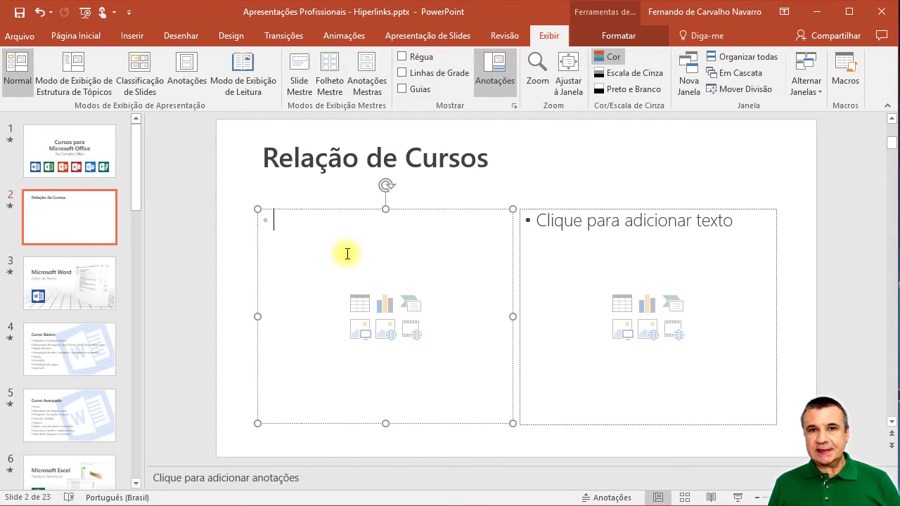
# Step: Paste the copied course titles there using Manter Somente Texto
pyautogui.click(69, 36)
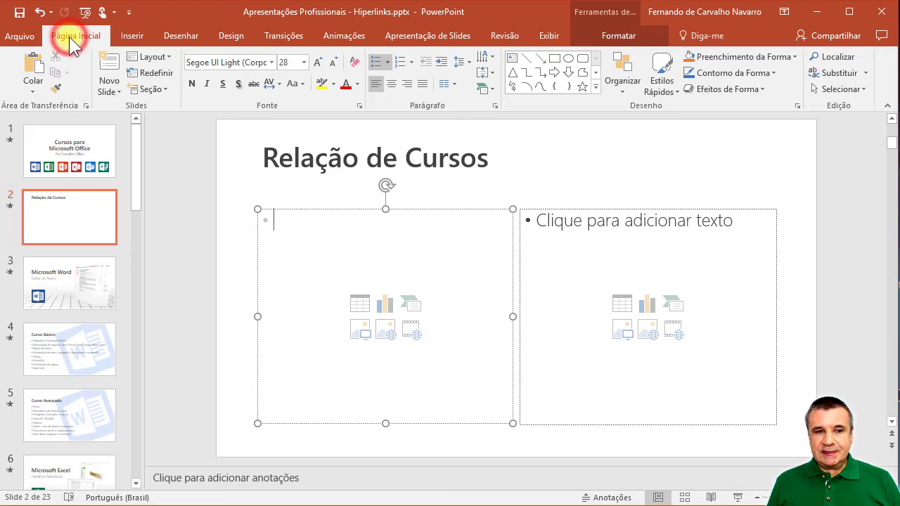
pyautogui.click(32, 88)
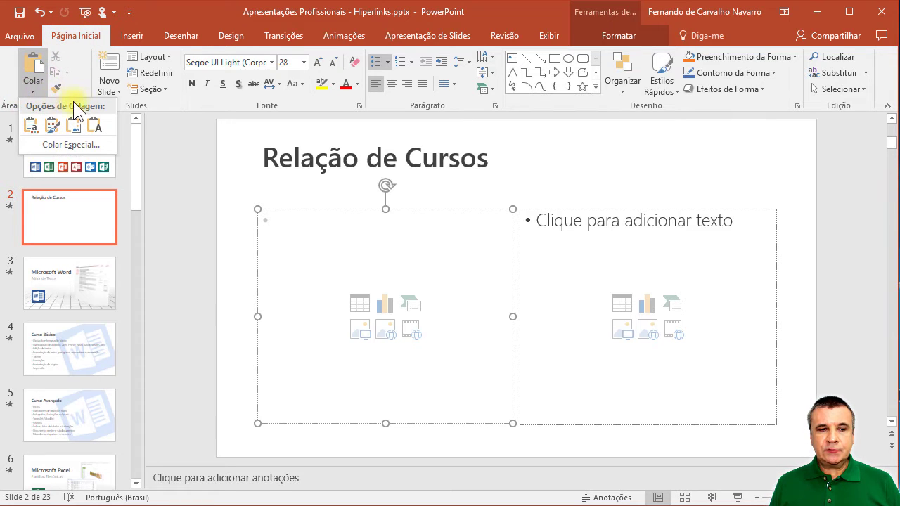
pyautogui.click(99, 127)
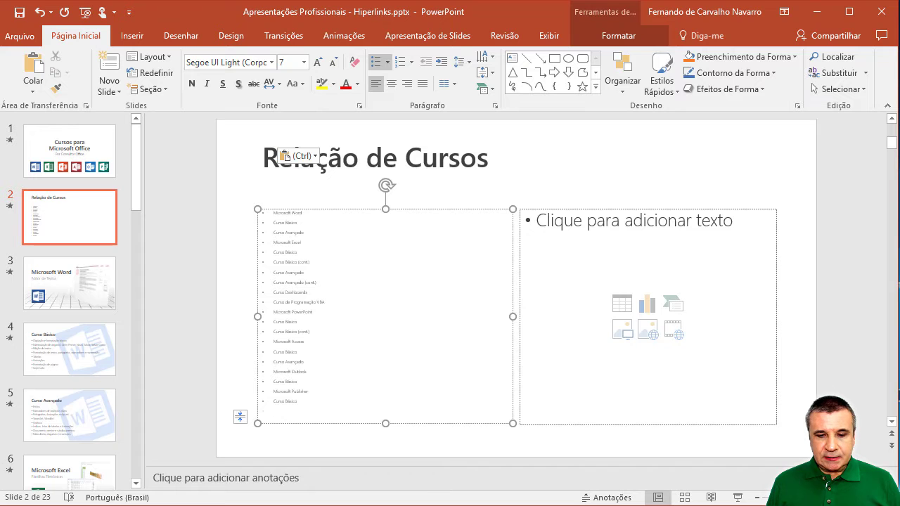
pyautogui.keyDown('ctrl'); pyautogui.scroll(1, 517, 285); pyautogui.keyUp('ctrl')
pyautogui.keyDown('ctrl'); pyautogui.scroll(1, 517, 284); pyautogui.keyUp('ctrl')
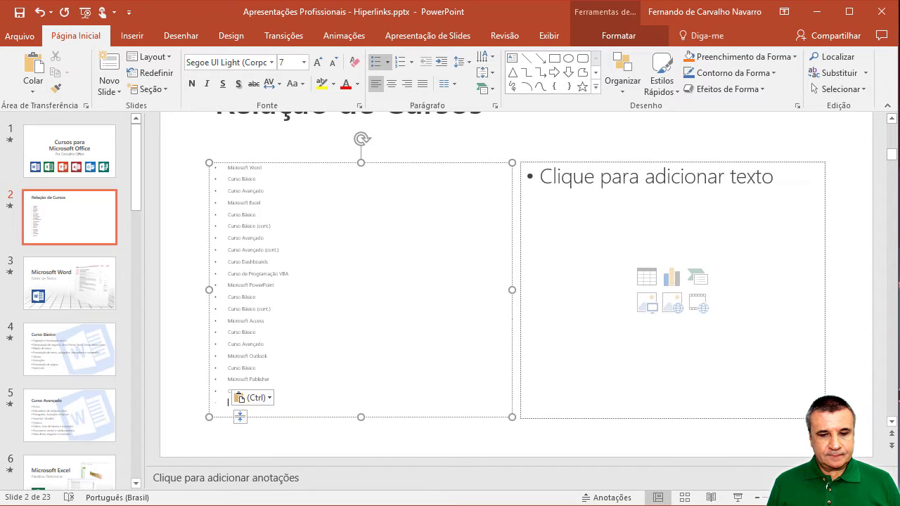
pyautogui.keyDown('ctrl'); pyautogui.scroll(1, 493, 282); pyautogui.keyUp('ctrl')
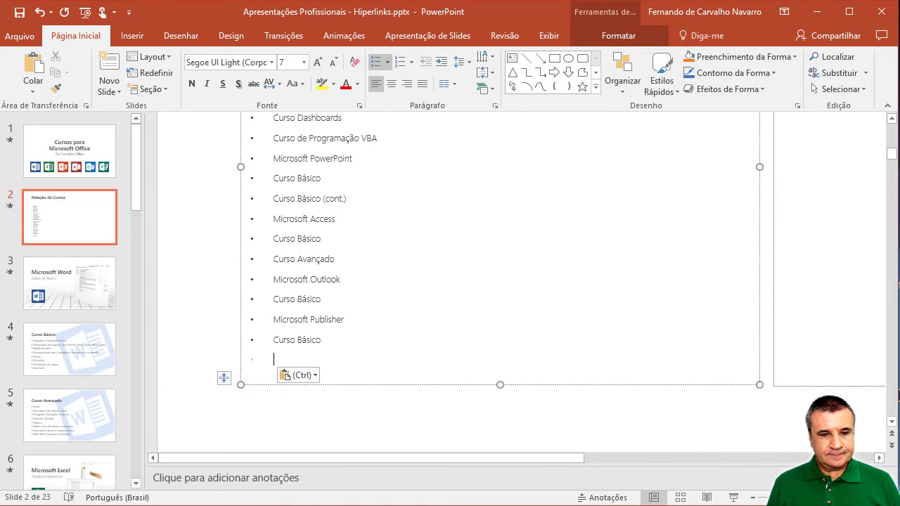
# Step: Delete the two 'Curso Básico (cont.)' lines and the 'Curso Avançado (cont.)' line
pyautogui.scroll(1, 668, 289)
pyautogui.scroll(1, 667, 289)
pyautogui.scroll(1, 667, 289)
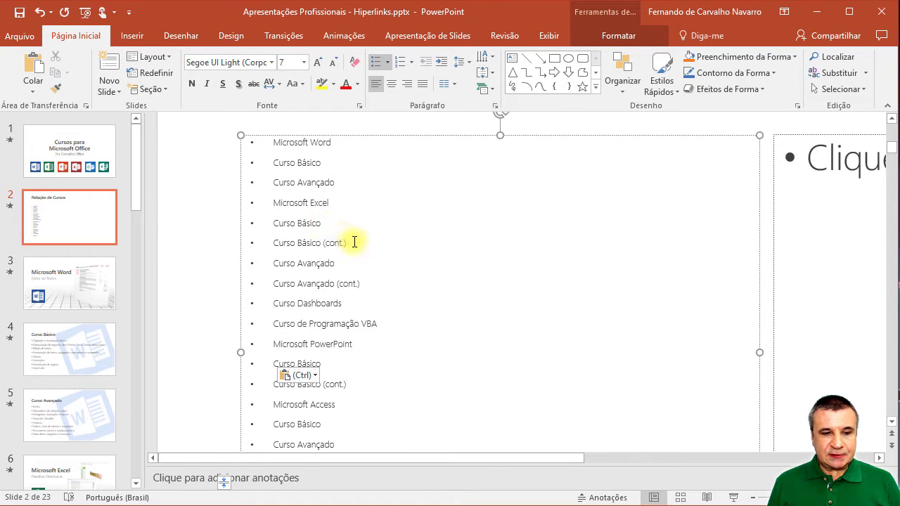
pyautogui.moveTo(352, 243); pyautogui.dragTo(267, 242)
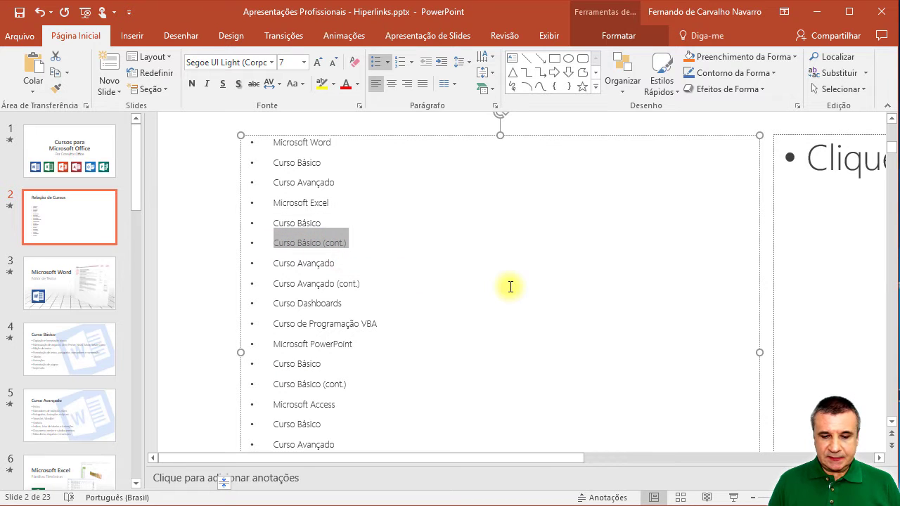
pyautogui.press('Delete')
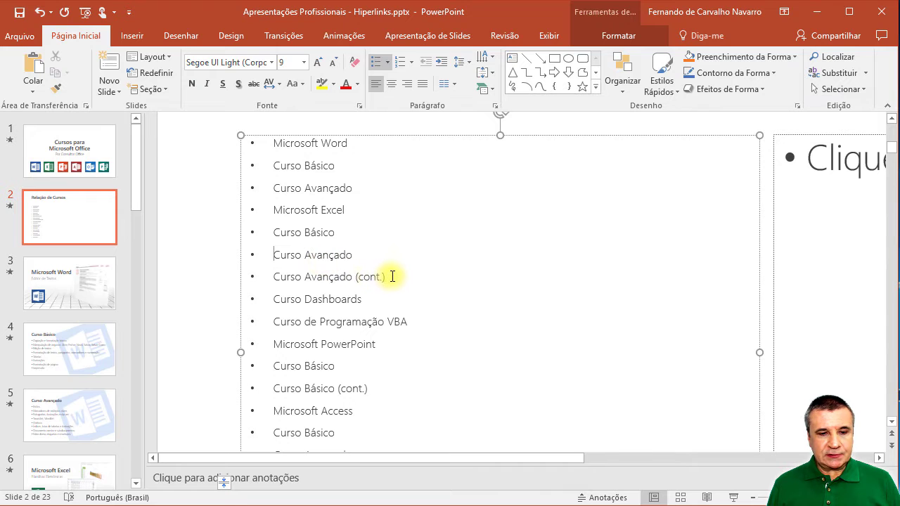
pyautogui.moveTo(380, 276); pyautogui.dragTo(272, 277)
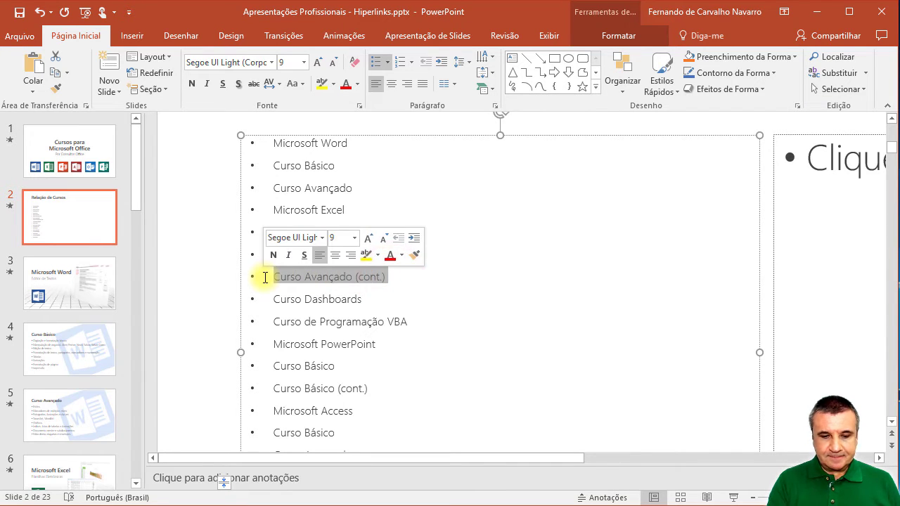
pyautogui.press('Delete')
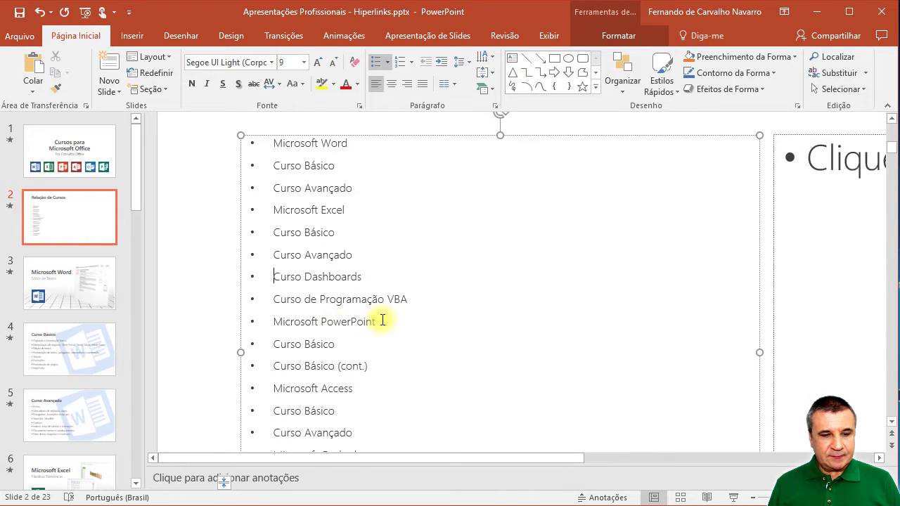
pyautogui.moveTo(373, 366); pyautogui.dragTo(271, 374)
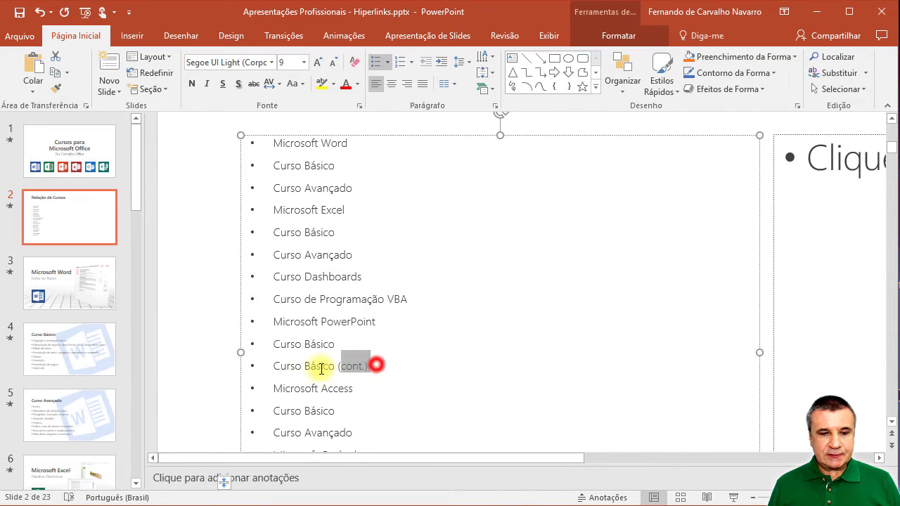
pyautogui.press('BackSpace')
pyautogui.press('BackSpace')
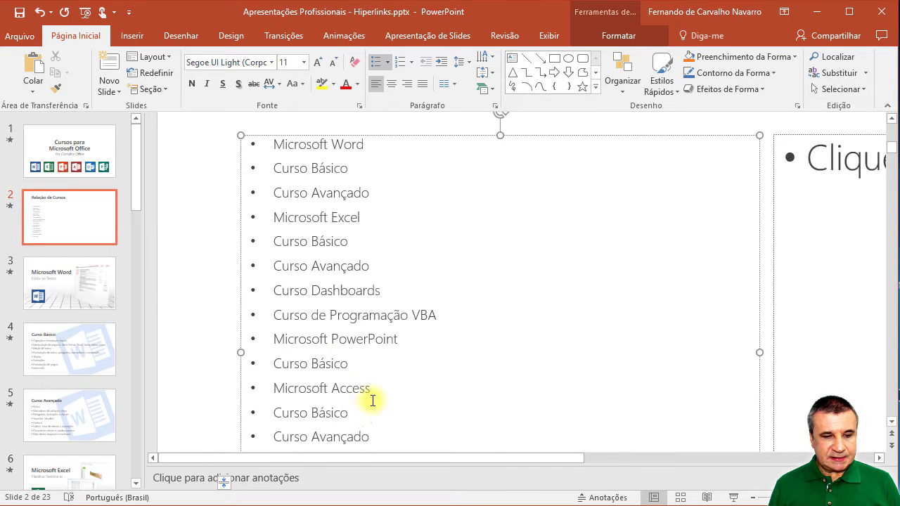
# Step: Place the text caret at the end of the course list
pyautogui.scroll(-3, 373, 401)
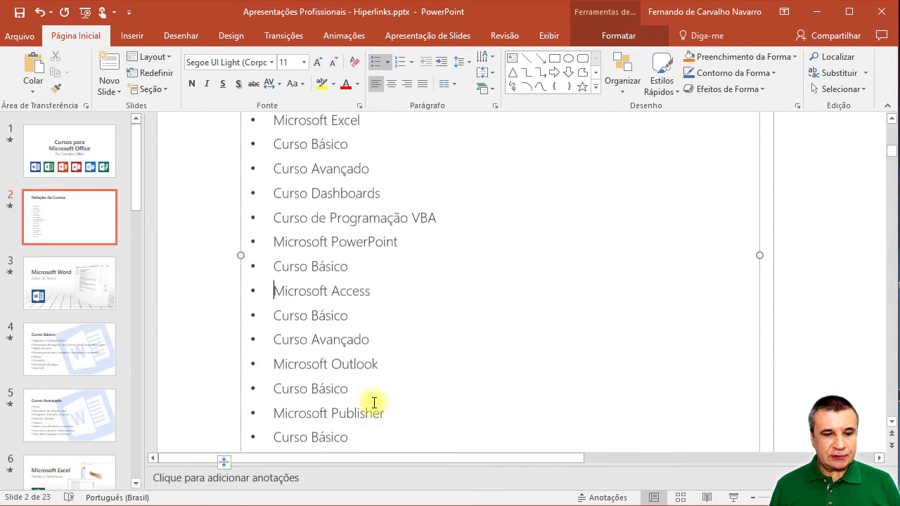
pyautogui.scroll(-1, 374, 402)
pyautogui.click(372, 431)
pyautogui.press('Return')
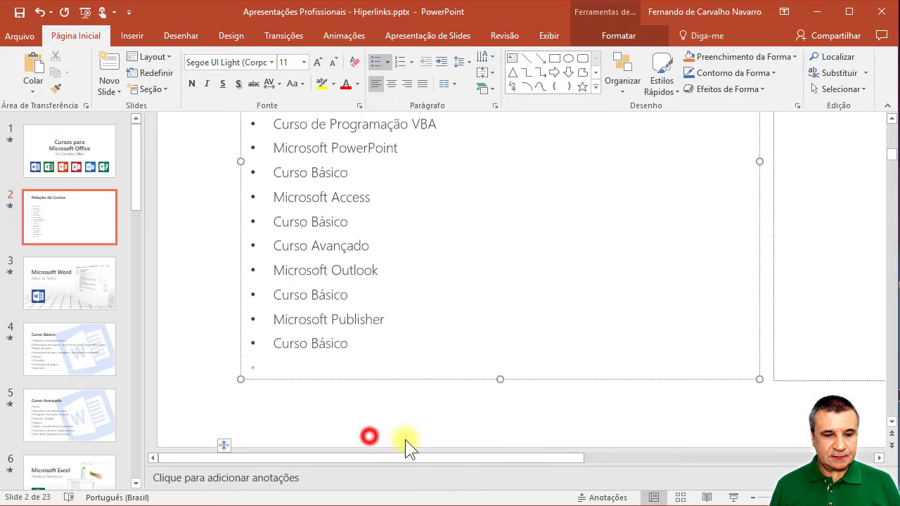
pyautogui.scroll(2, 416, 310)
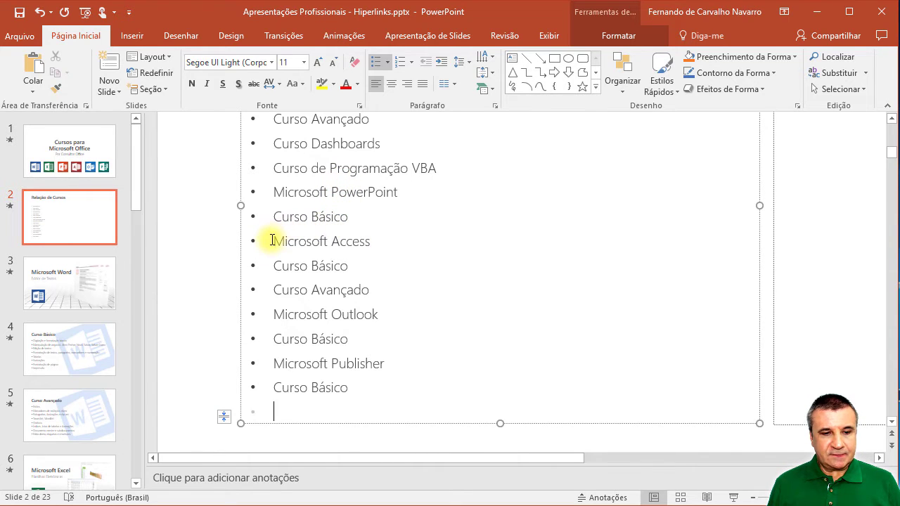
# Step: Cut Microsoft Access through the last Curso Básico and paste them into the right column
pyautogui.moveTo(282, 245); pyautogui.dragTo(410, 386)
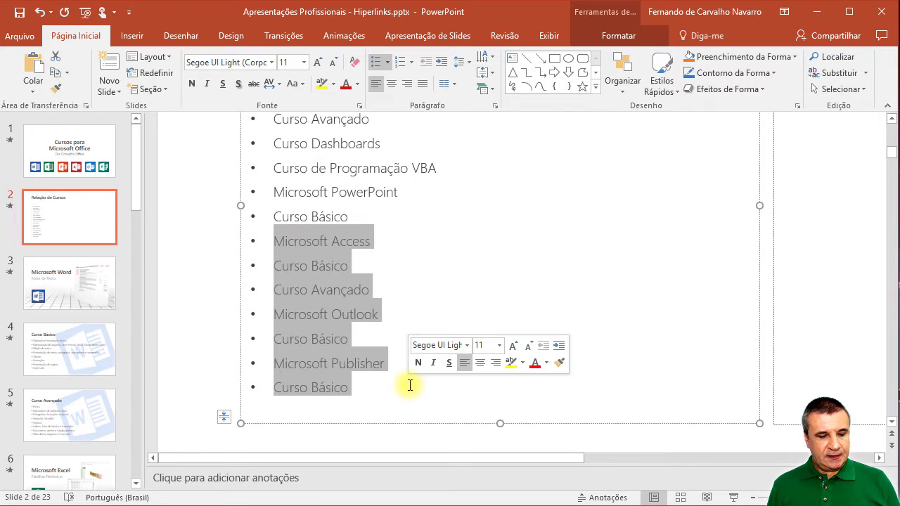
pyautogui.hotkey('ctrl', 'x')
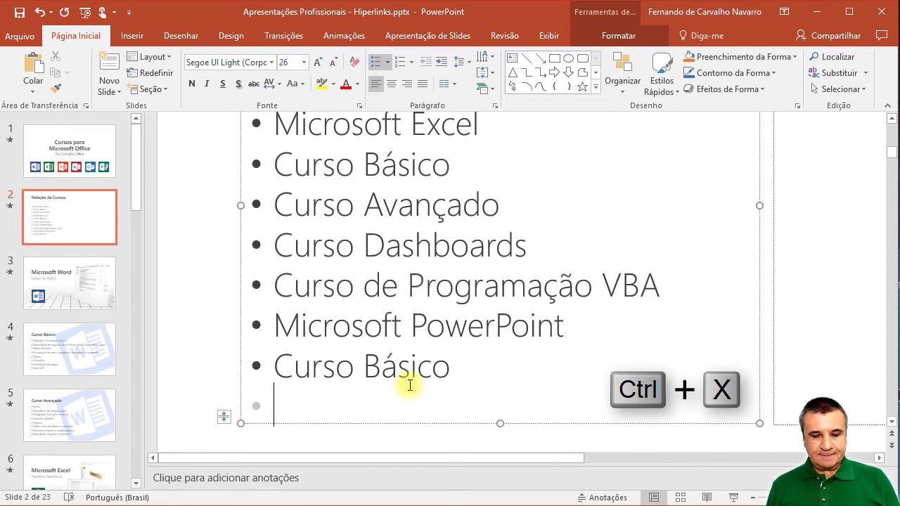
pyautogui.press('BackSpace')
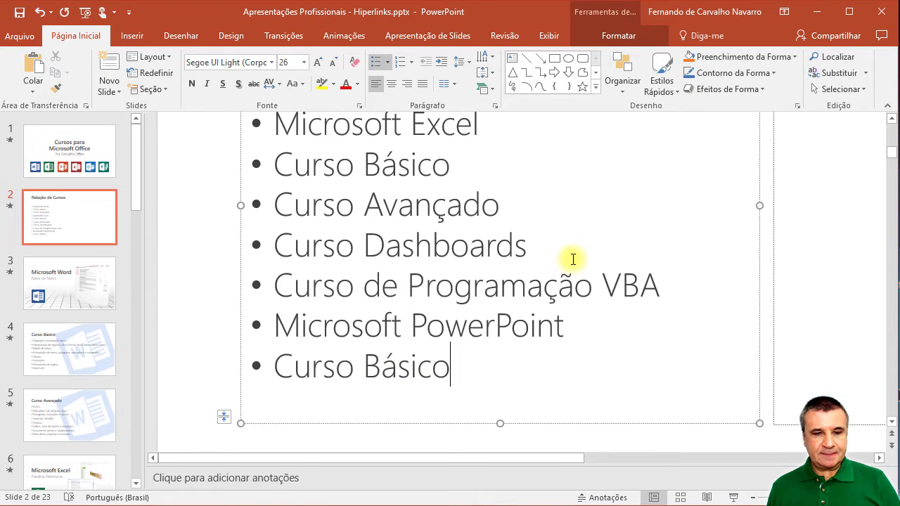
pyautogui.moveTo(542, 461); pyautogui.dragTo(693, 463)
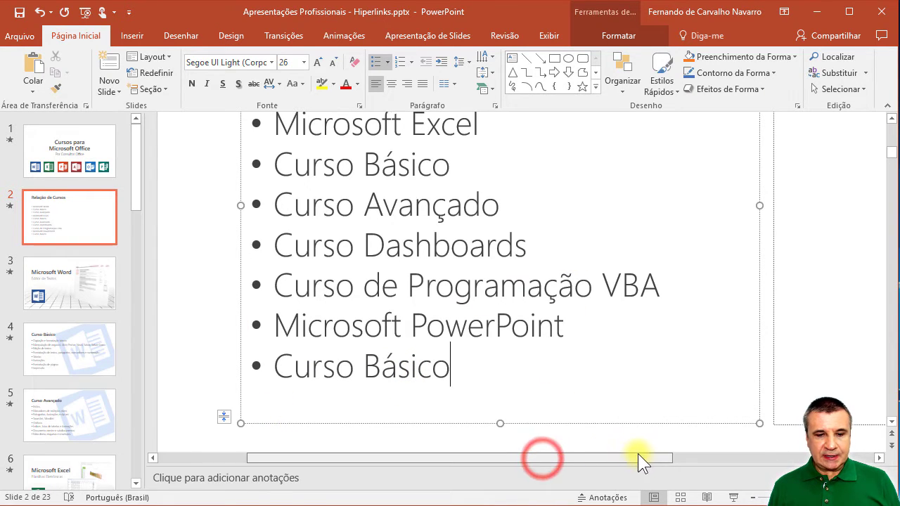
pyautogui.scroll(2, 771, 266)
pyautogui.scroll(3, 750, 249)
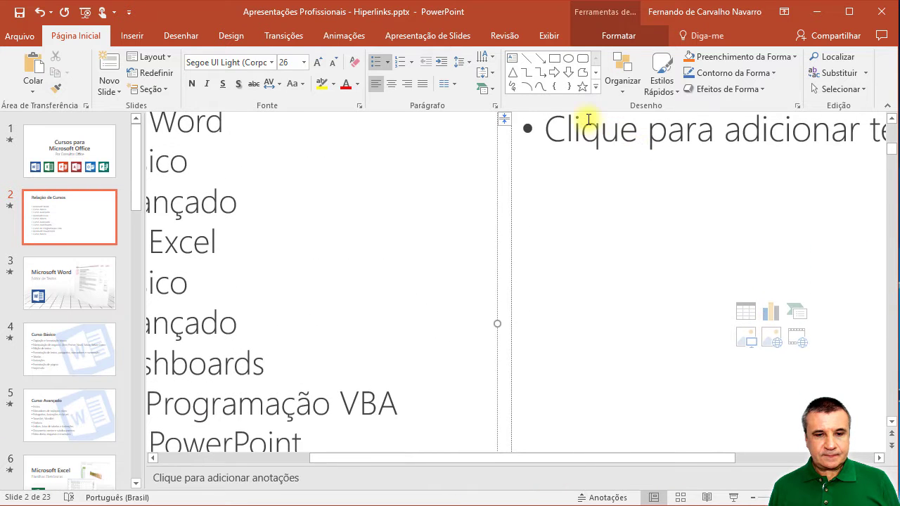
pyautogui.click(607, 190)
pyautogui.hotkey('ctrl', 'v')
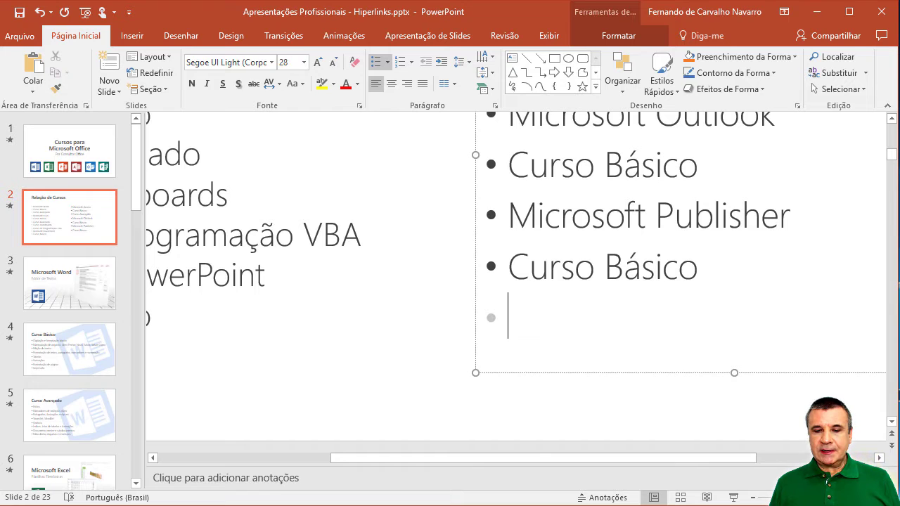
pyautogui.scroll(-5, 845, 379)
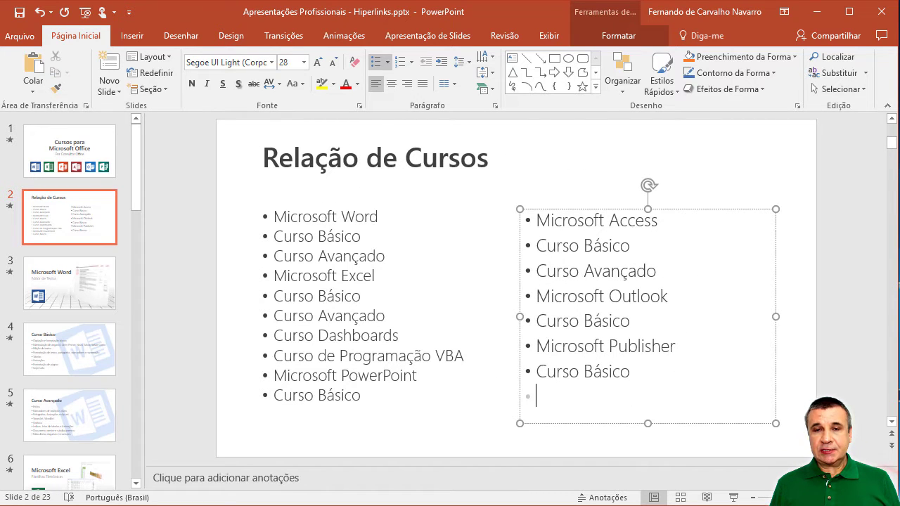
# Step: Indent the two courses under Microsoft Word one level
pyautogui.click(201, 227)
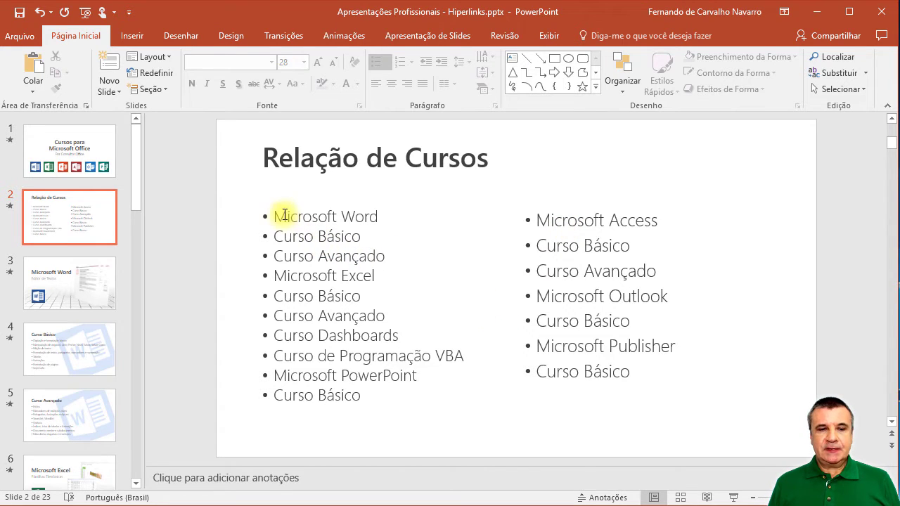
pyautogui.moveTo(283, 217); pyautogui.dragTo(368, 216)
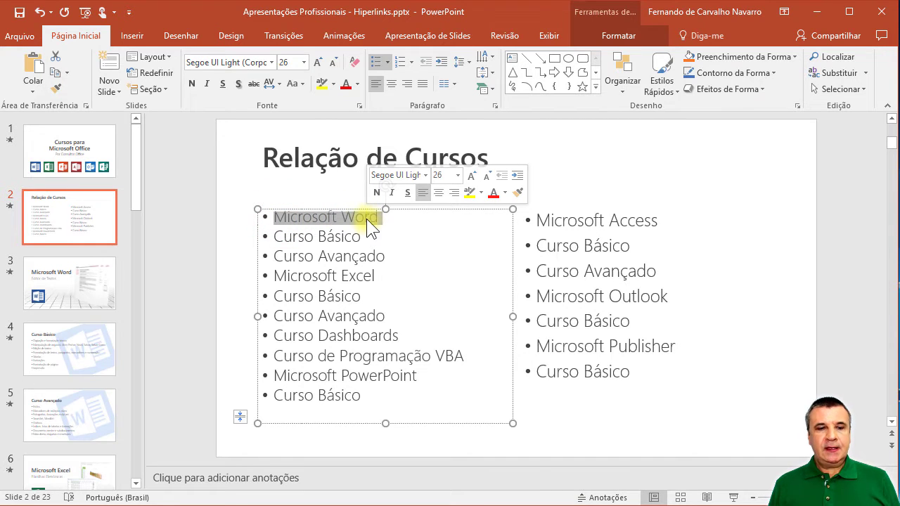
pyautogui.moveTo(275, 236); pyautogui.dragTo(391, 256)
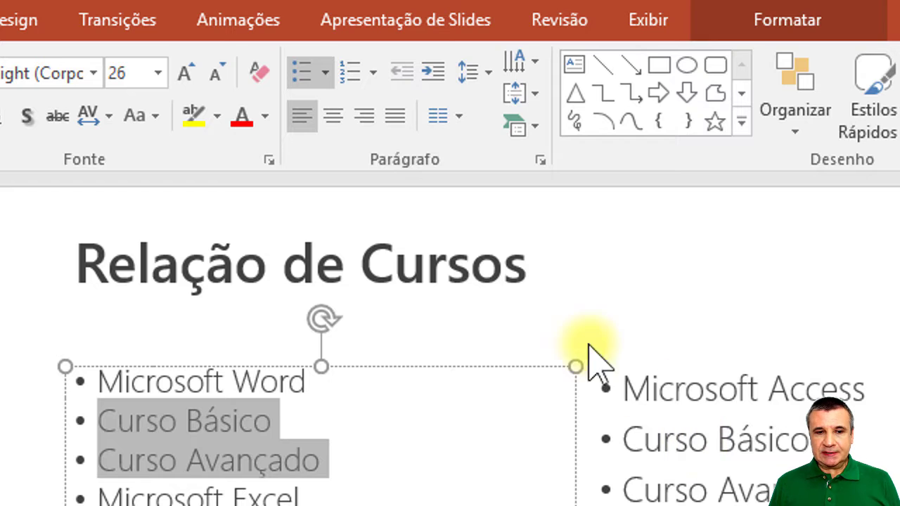
pyautogui.click(434, 72)
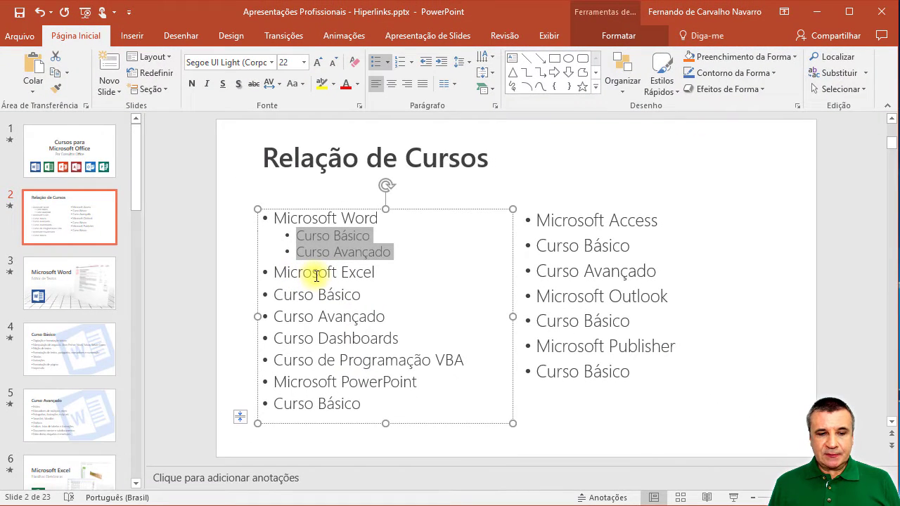
# Step: Indent the four Excel courses and the PowerPoint course one level
pyautogui.moveTo(467, 361)
pyautogui.mouseDown()
pyautogui.moveTo(311, 343)
pyautogui.moveTo(266, 295)
pyautogui.mouseUp()
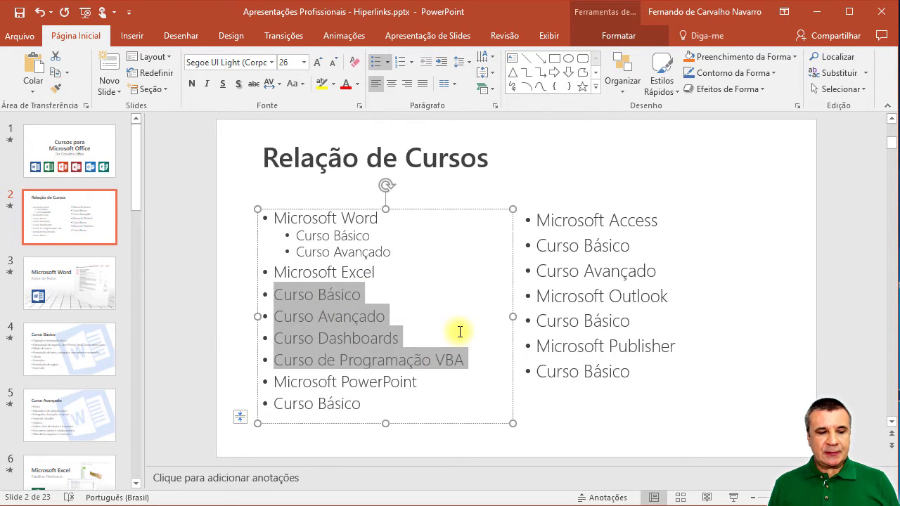
pyautogui.press('Tab')
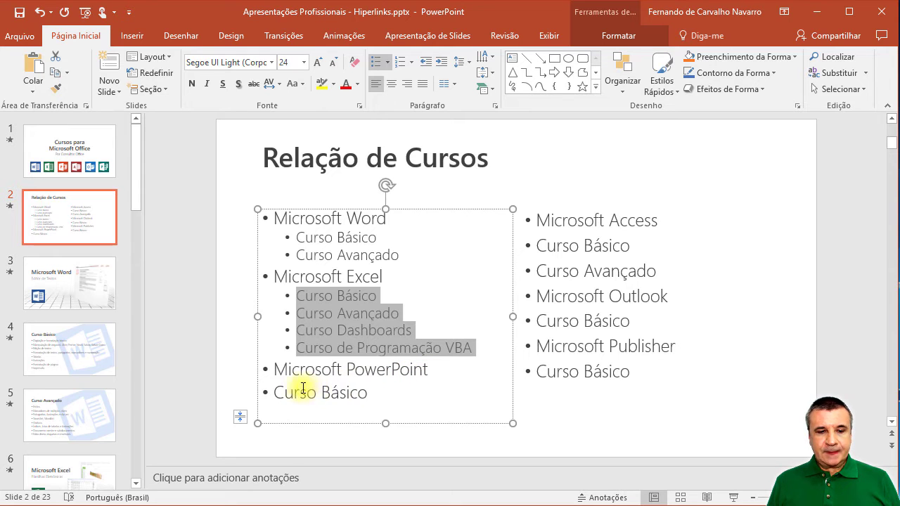
pyautogui.click(386, 397)
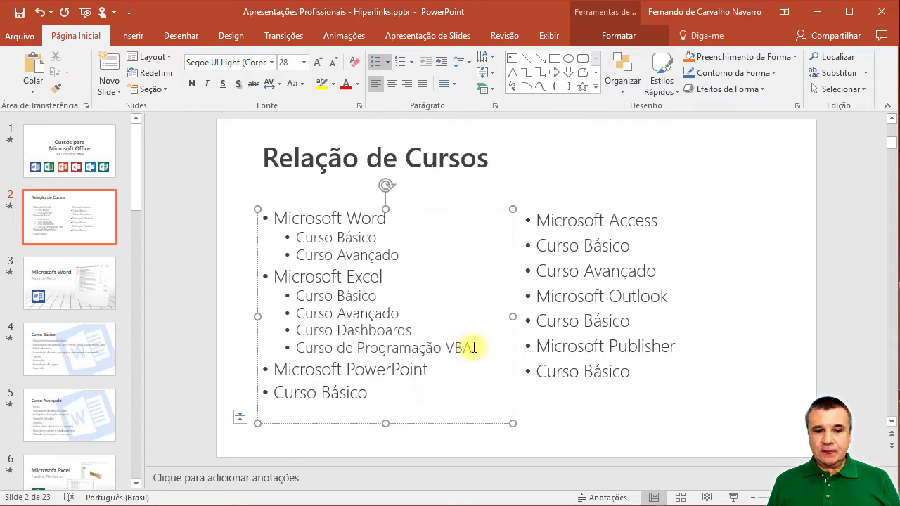
pyautogui.moveTo(473, 347); pyautogui.dragTo(314, 296)
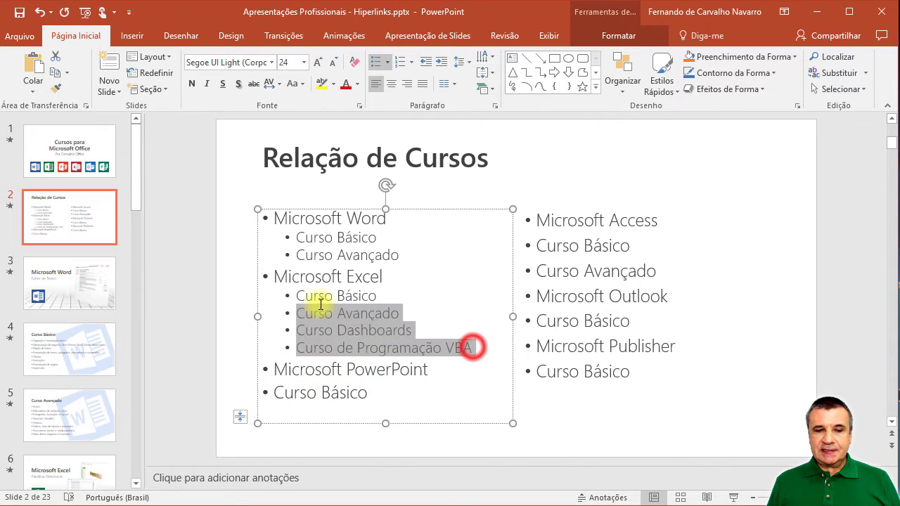
pyautogui.click(274, 393)
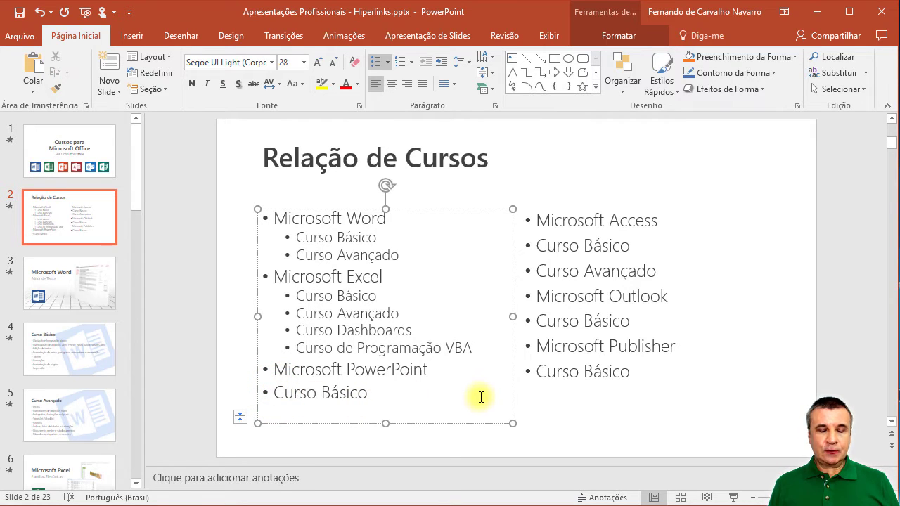
pyautogui.press('Tab')
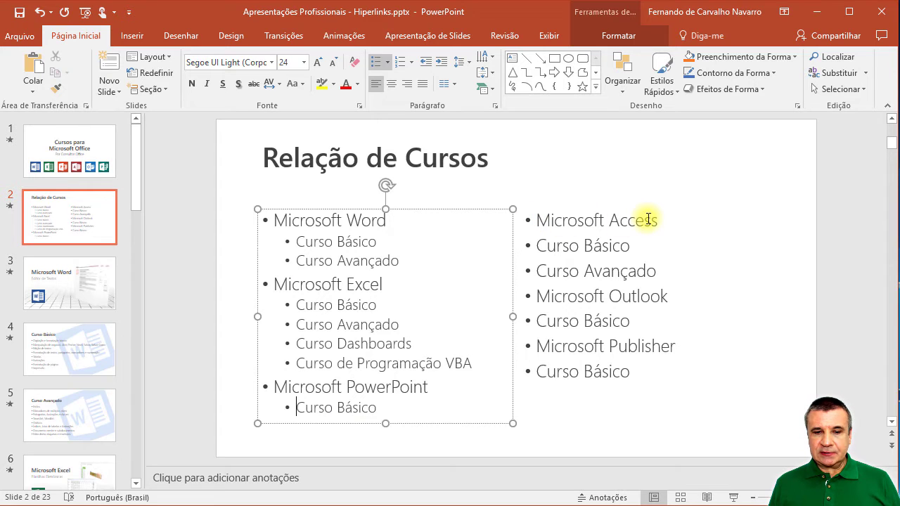
# Step: Indent the Access, Outlook and Publisher courses one level in the right column
pyautogui.moveTo(659, 271); pyautogui.dragTo(538, 246)
pyautogui.press('Tab')
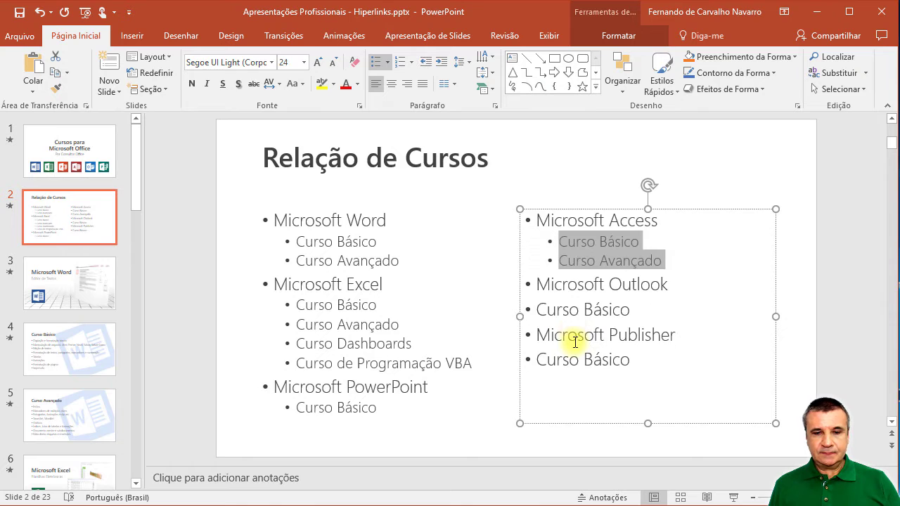
pyautogui.click(537, 309)
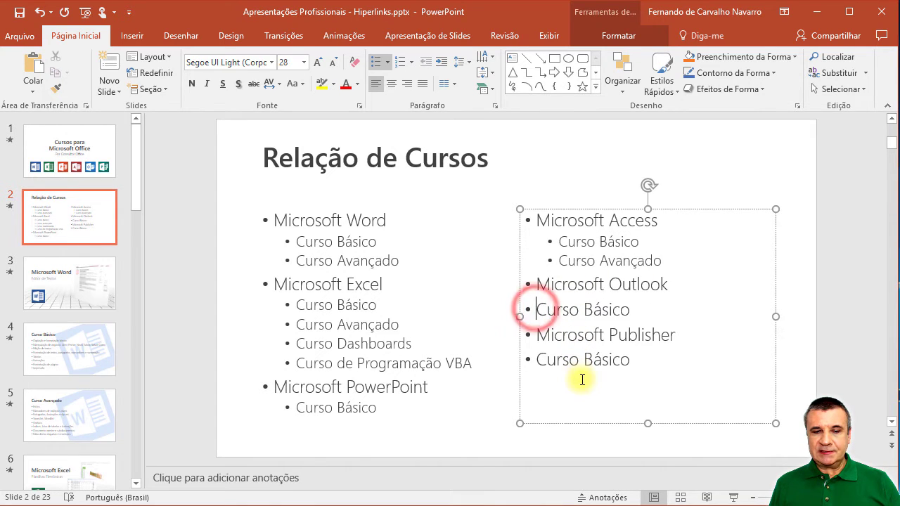
pyautogui.press('Tab')
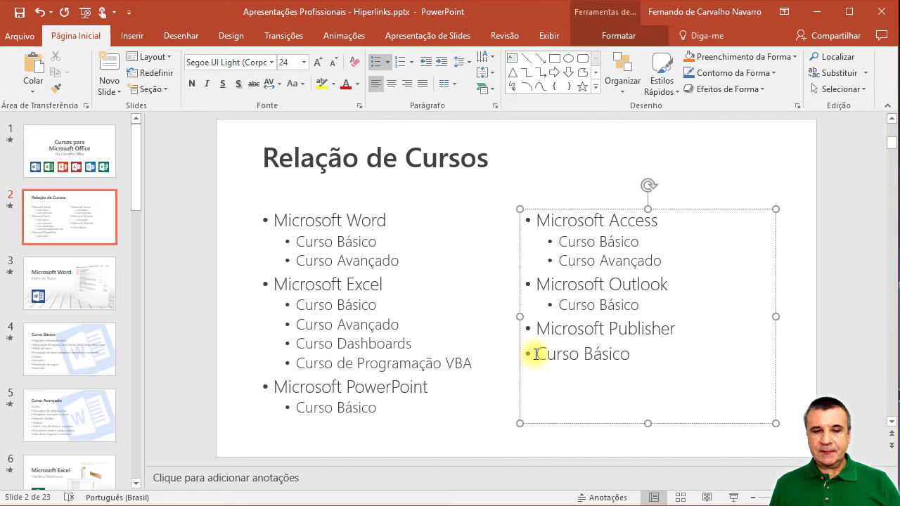
pyautogui.click(536, 354)
pyautogui.press('Tab')
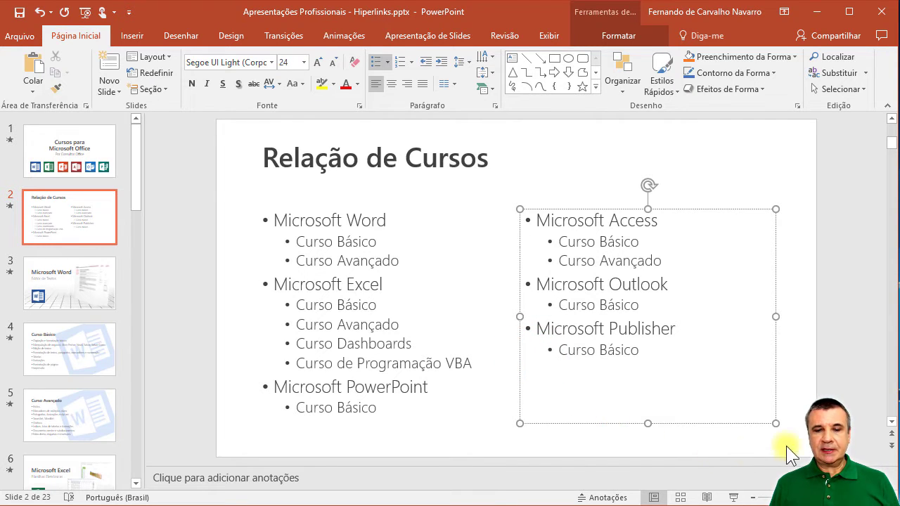
pyautogui.click(788, 454)
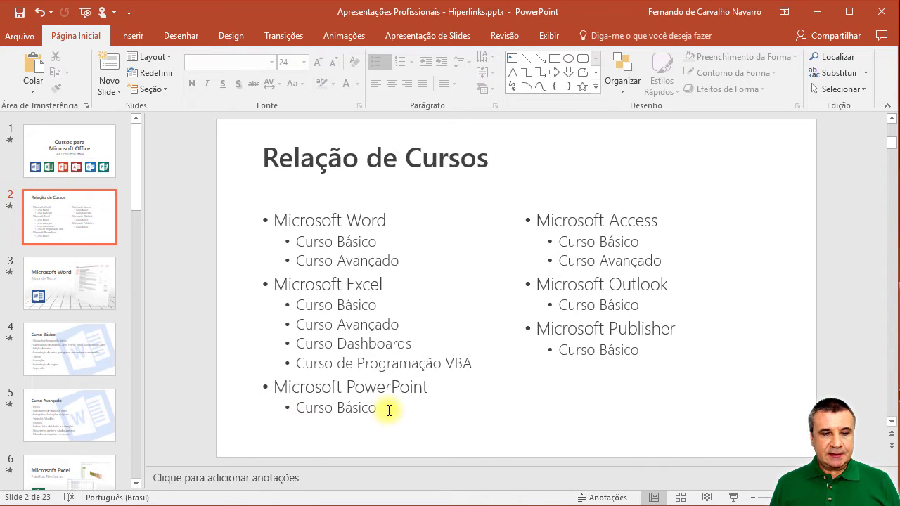
# Step: Move Microsoft PowerPoint and its course from the left column to above Microsoft Access
pyautogui.moveTo(384, 411); pyautogui.dragTo(272, 387)
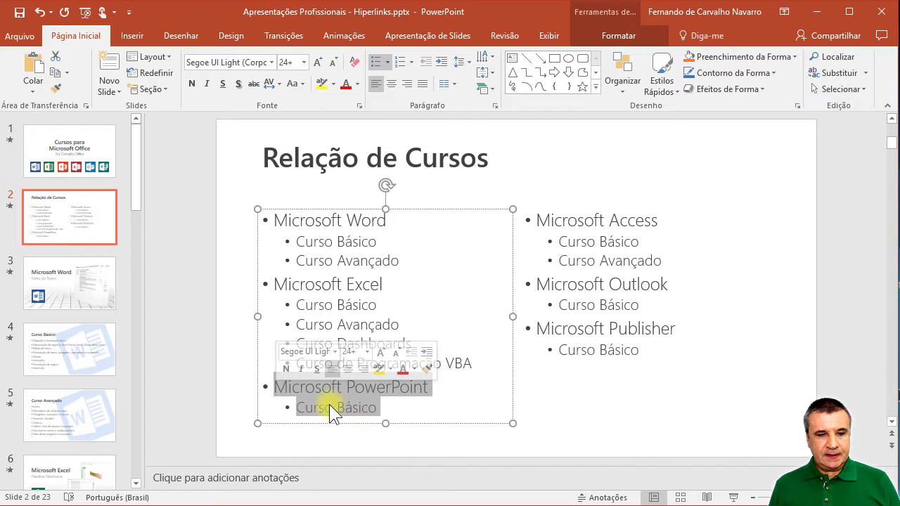
pyautogui.press('BackSpace')
pyautogui.press('BackSpace')
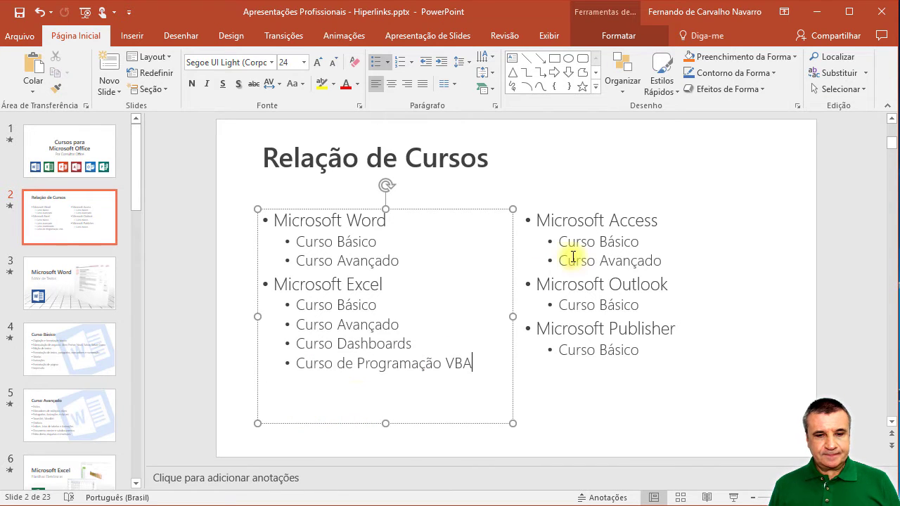
pyautogui.click(538, 221)
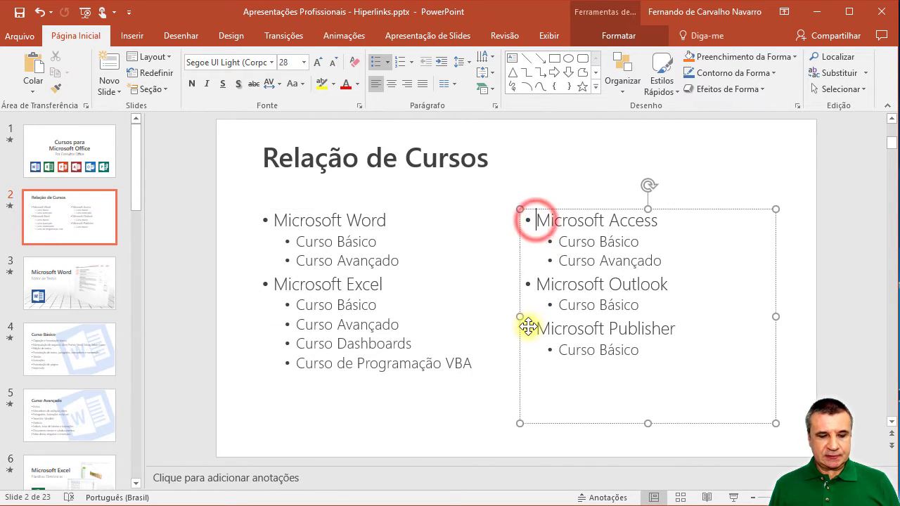
pyautogui.write('Microsoft PowerPoint Curso Básico')
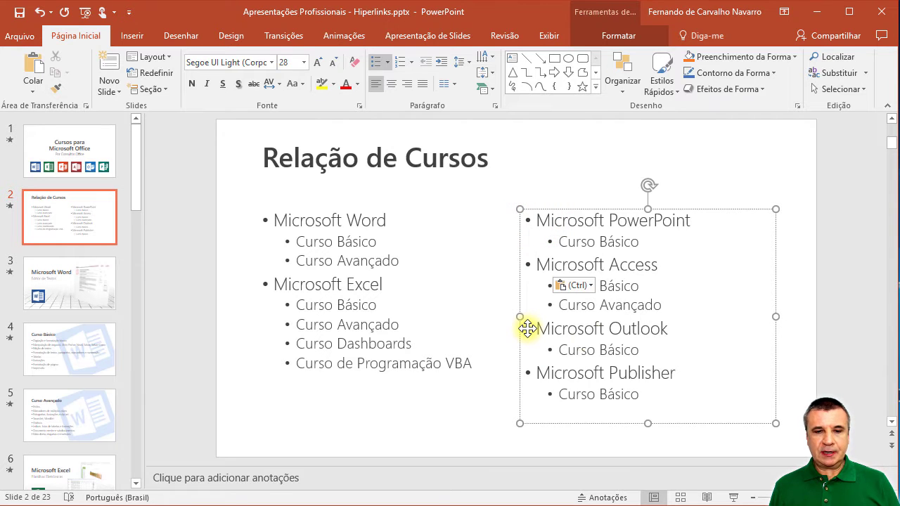
pyautogui.click(865, 360)
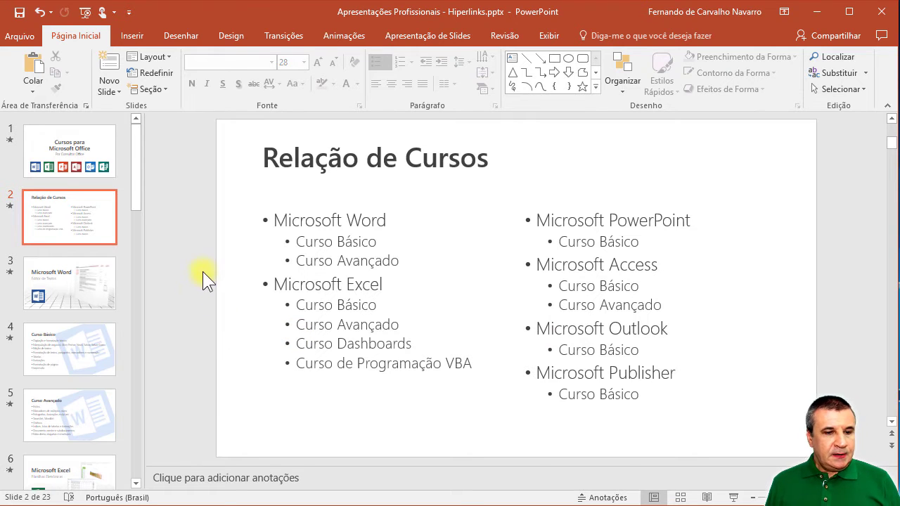
pyautogui.click(184, 234)
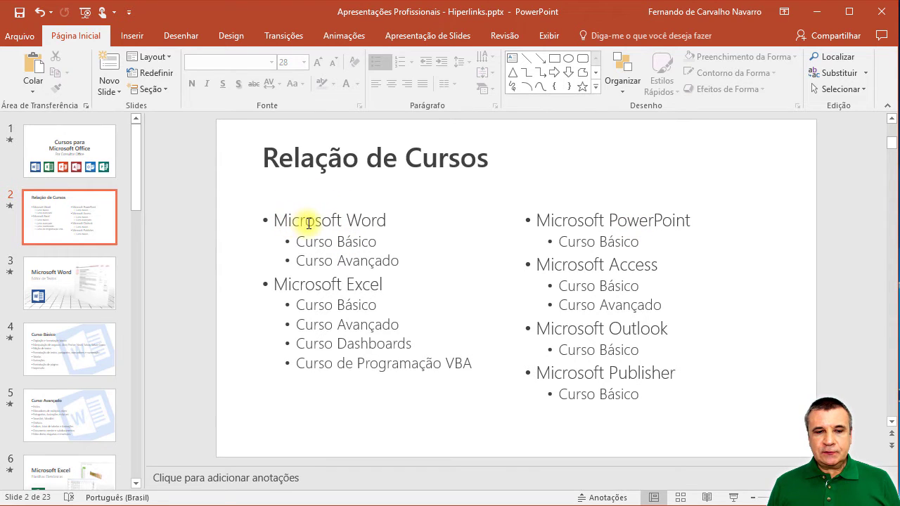
pyautogui.moveTo(307, 223); pyautogui.dragTo(386, 224)
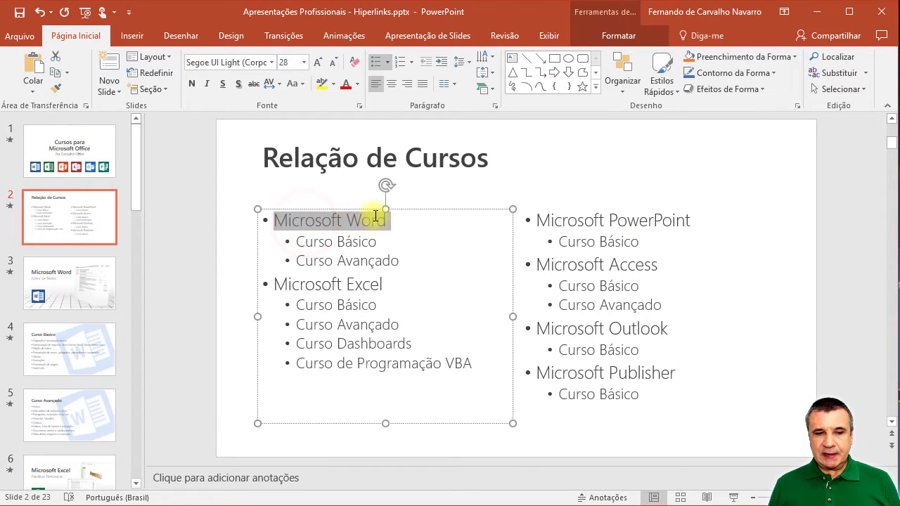
# Step: Open the Inserir Hiperlink dialog for the Microsoft Word text
pyautogui.click(135, 37)
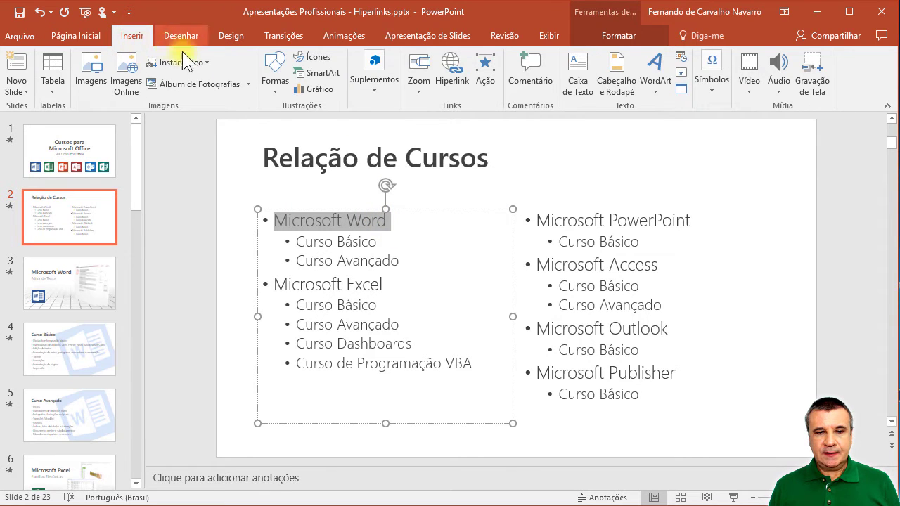
pyautogui.click(452, 67)
pyautogui.click(412, 234)
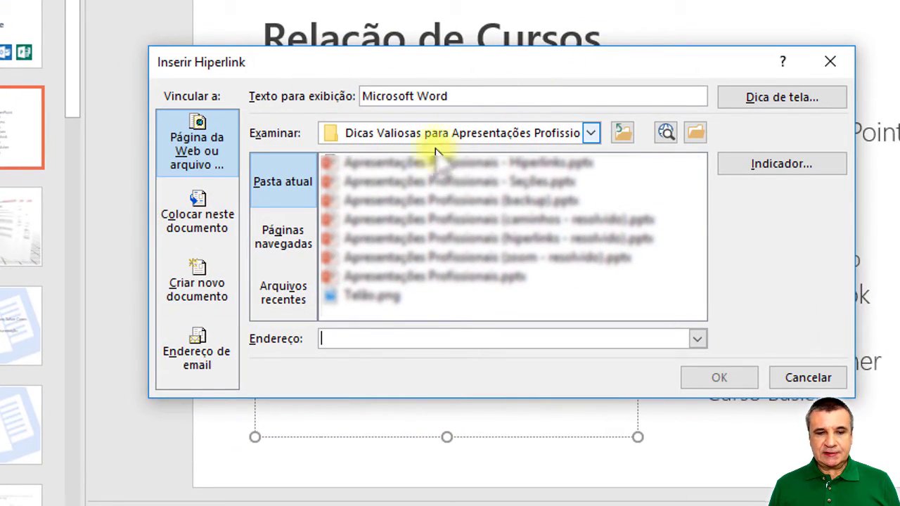
# Step: Hyperlink 'Microsoft Word' on the course list to '3. Microsoft Word' in this document, then dismiss the tip
pyautogui.click(199, 169)
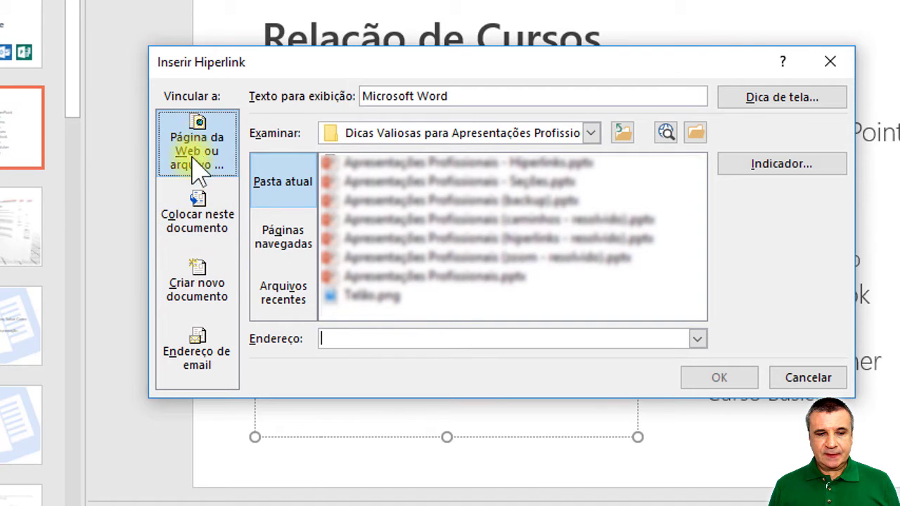
pyautogui.click(193, 204)
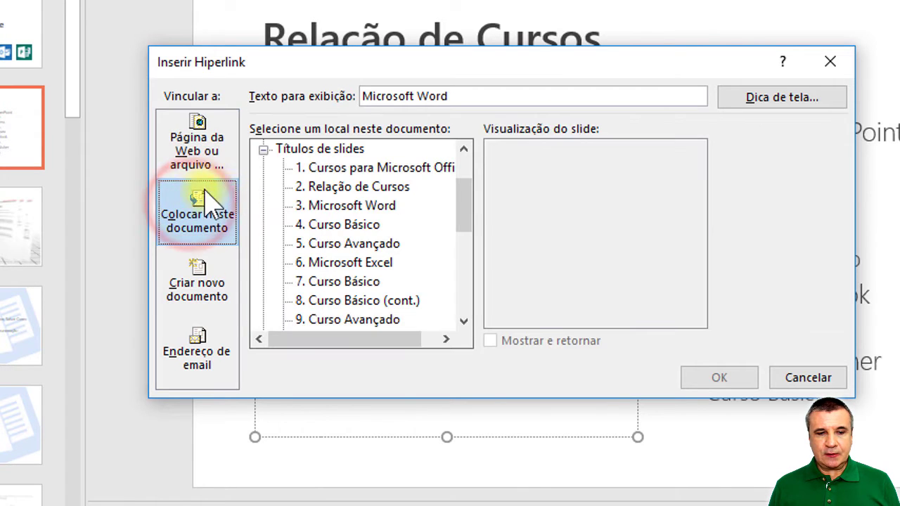
pyautogui.click(220, 164)
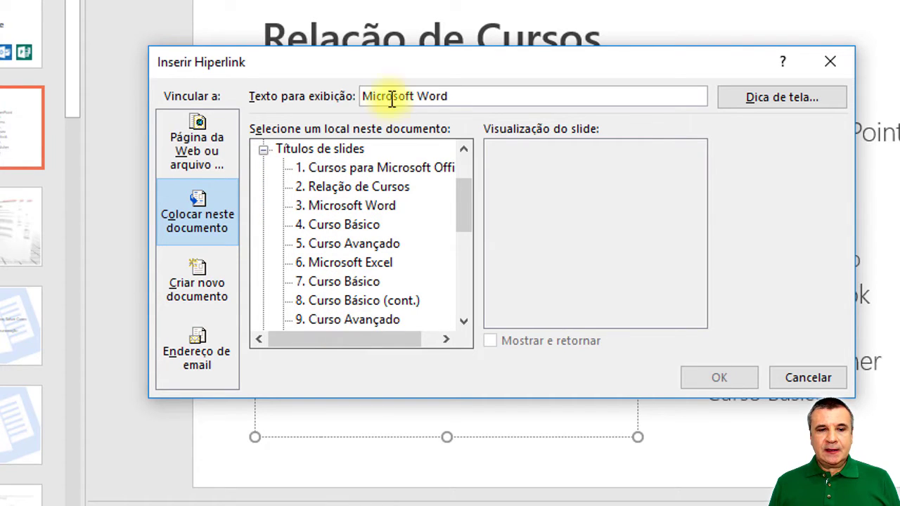
pyautogui.click(394, 67)
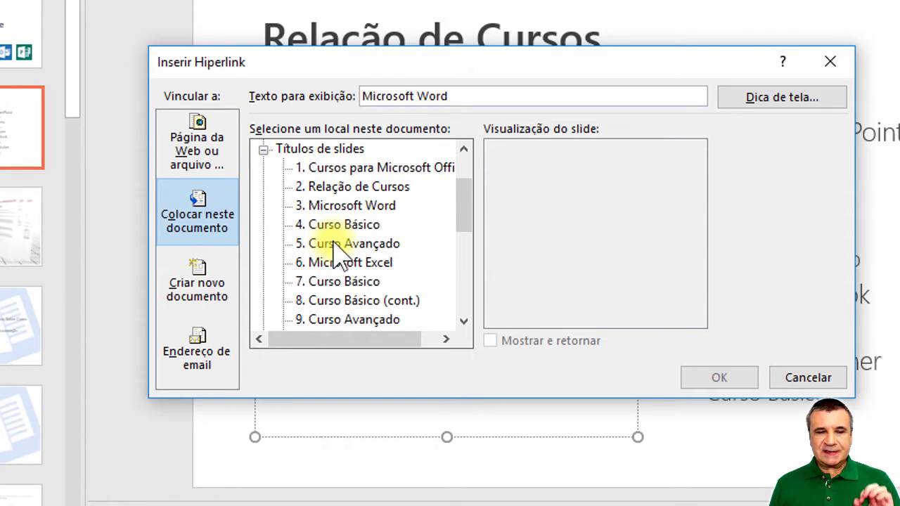
pyautogui.click(322, 207)
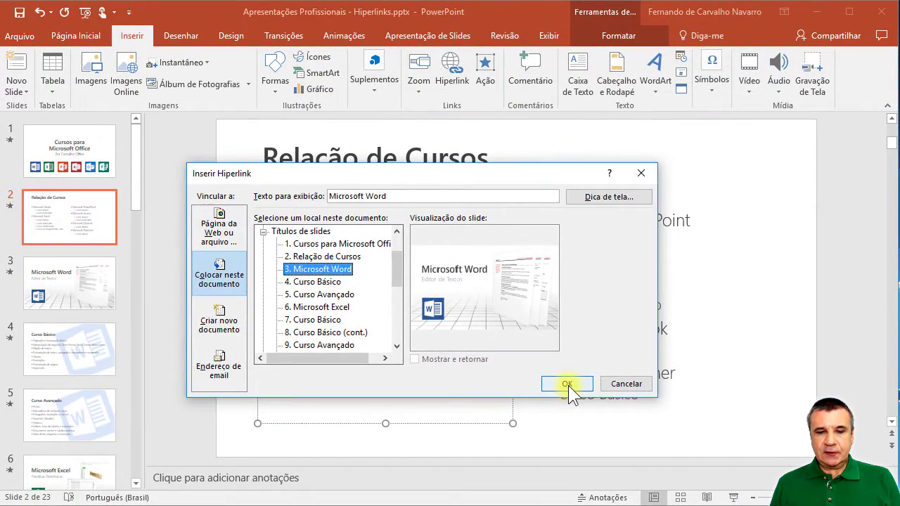
pyautogui.click(567, 384)
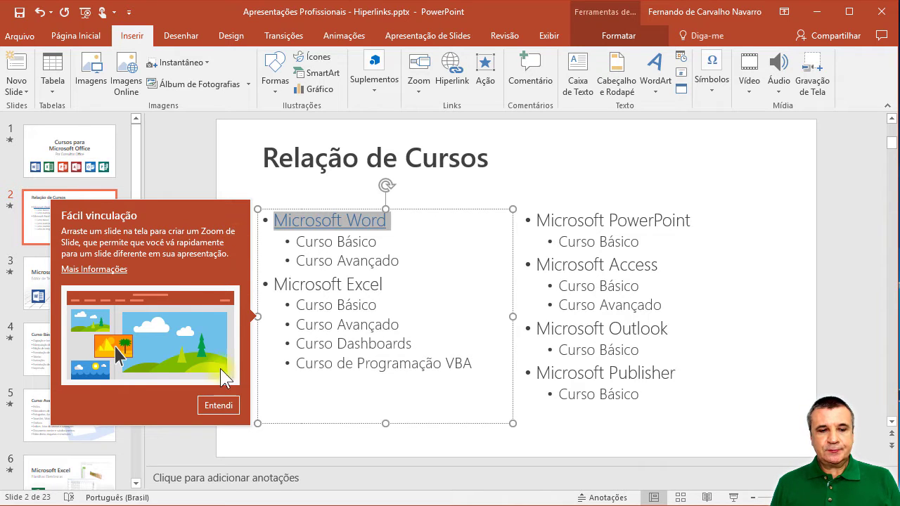
pyautogui.click(219, 408)
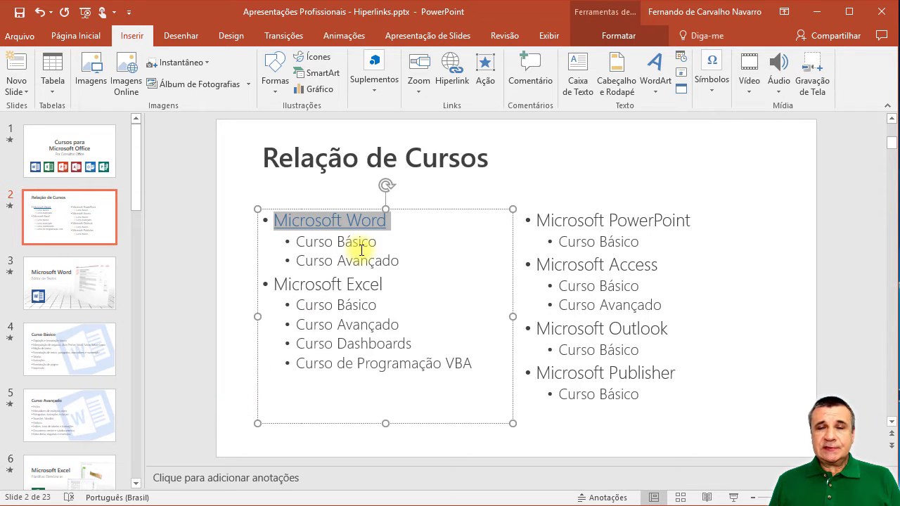
# Step: Select the 'Microsoft Excel' line and hyperlink it to '6. Microsoft Excel' with Ctrl+K
pyautogui.moveTo(313, 240); pyautogui.dragTo(351, 244)
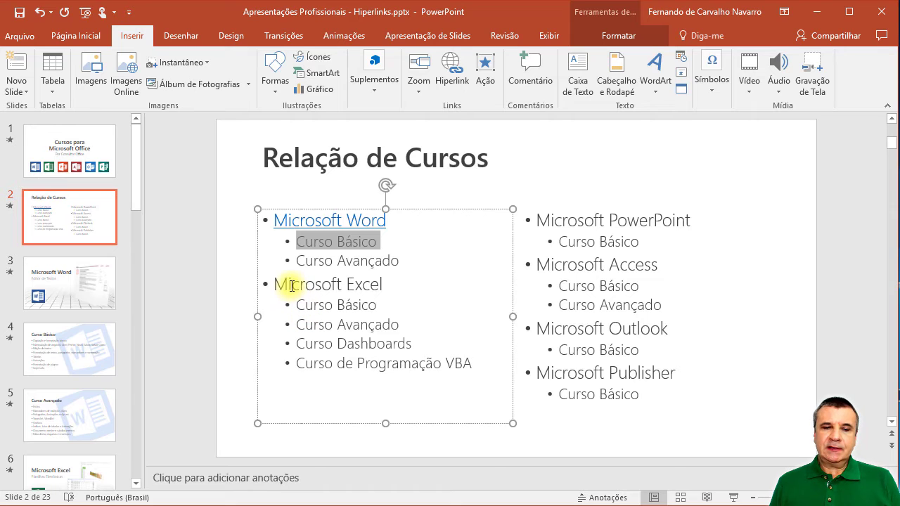
pyautogui.moveTo(292, 286); pyautogui.dragTo(383, 285)
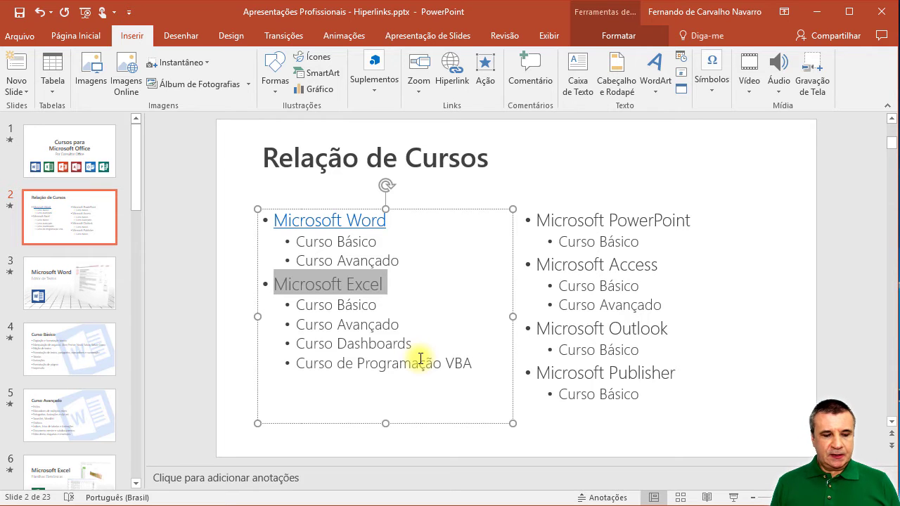
pyautogui.hotkey('ctrl', 'k')
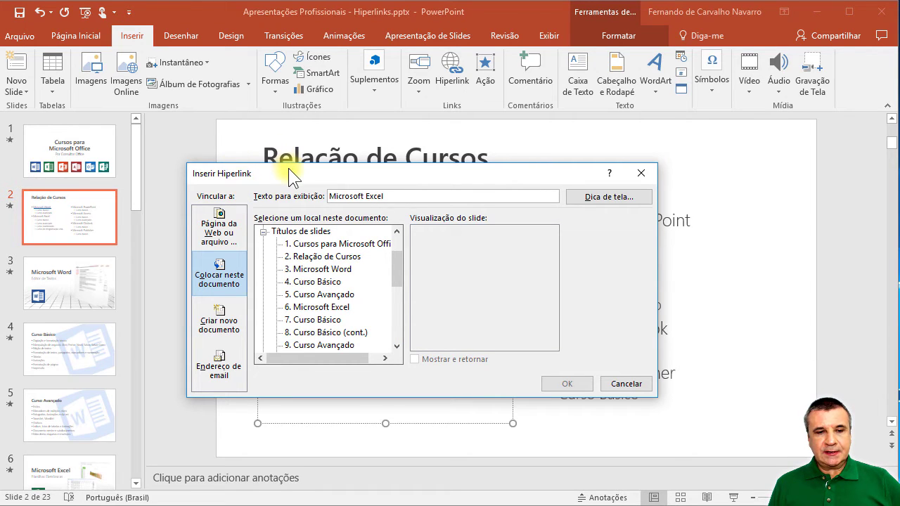
pyautogui.click(327, 308)
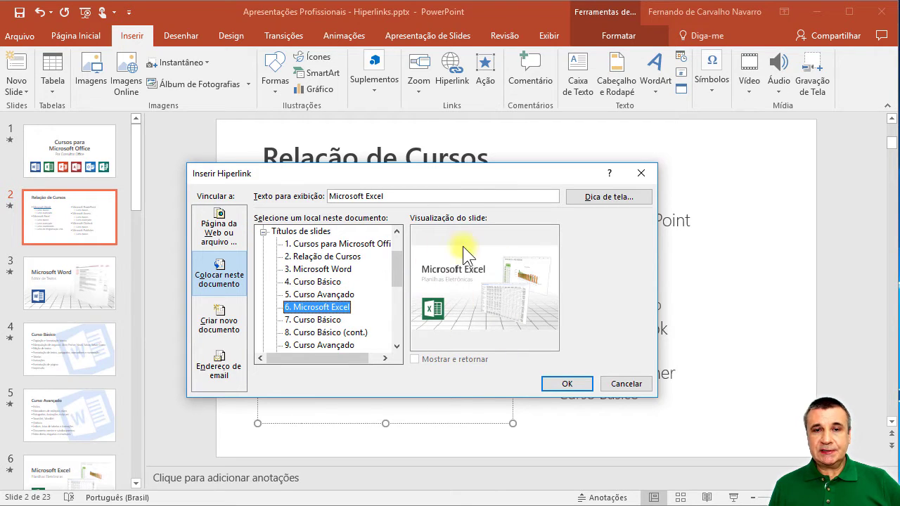
pyautogui.click(568, 383)
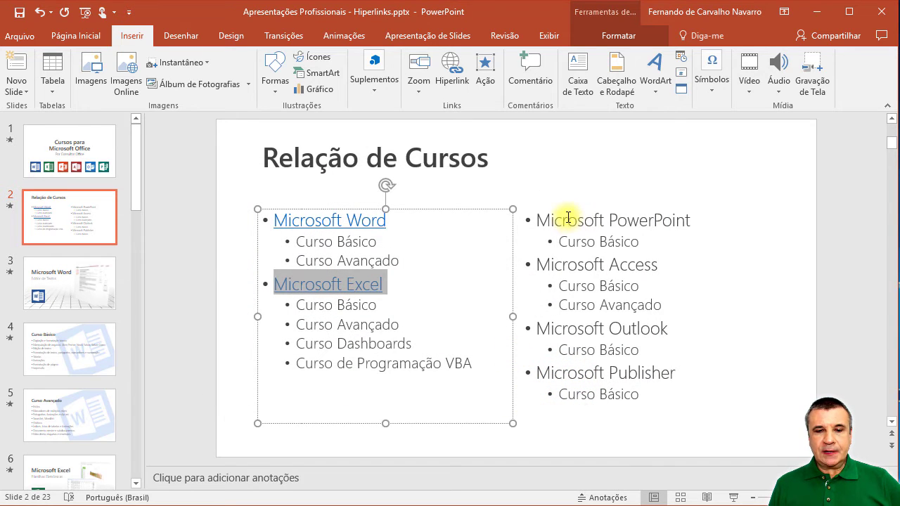
# Step: Hyperlink 'Microsoft PowerPoint' to slide 13 and 'Microsoft Access' to slide 16
pyautogui.moveTo(566, 223); pyautogui.dragTo(670, 218)
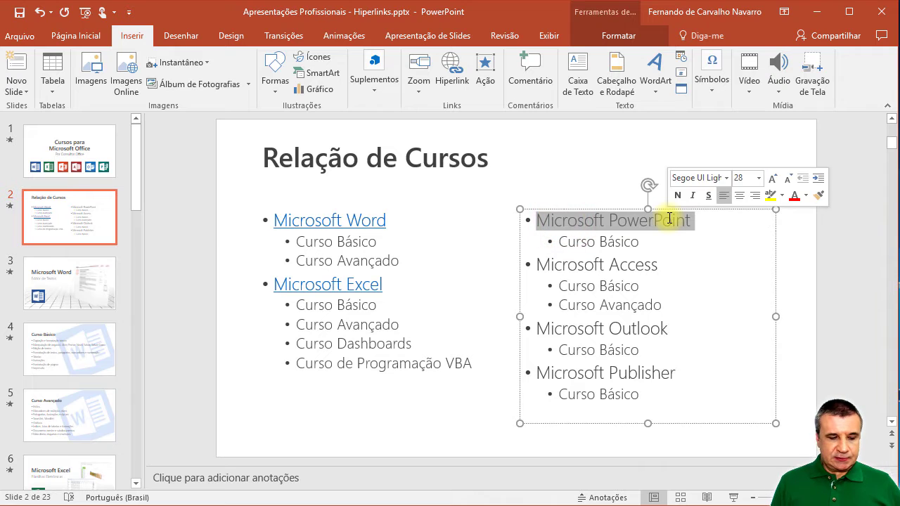
pyautogui.hotkey('ctrl', 'k')
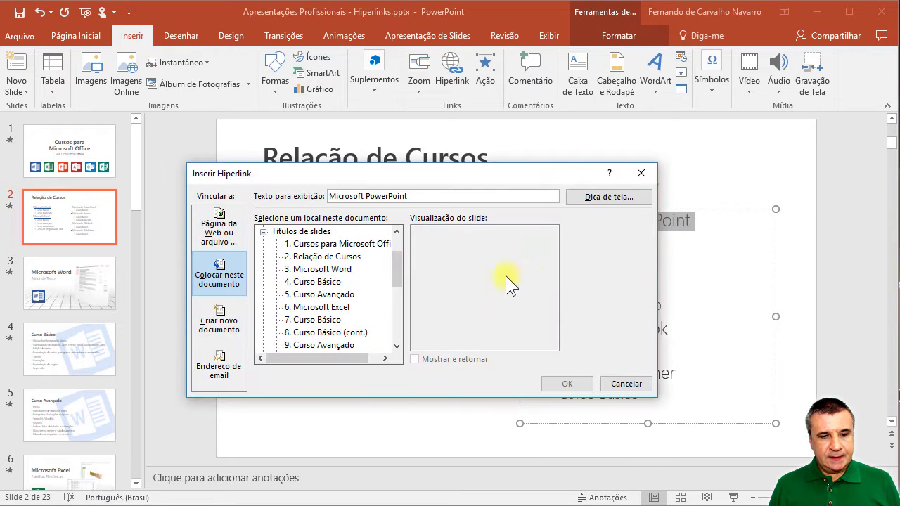
pyautogui.moveTo(401, 263); pyautogui.dragTo(397, 281)
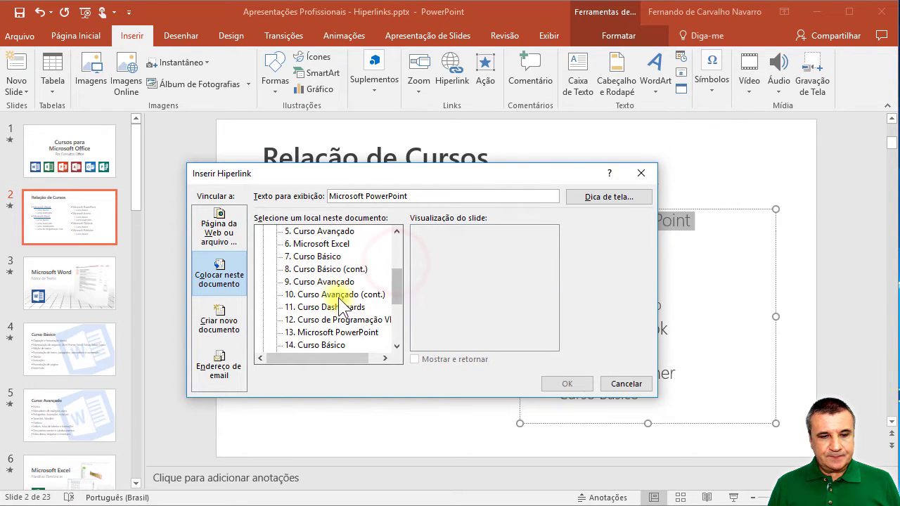
pyautogui.click(335, 334)
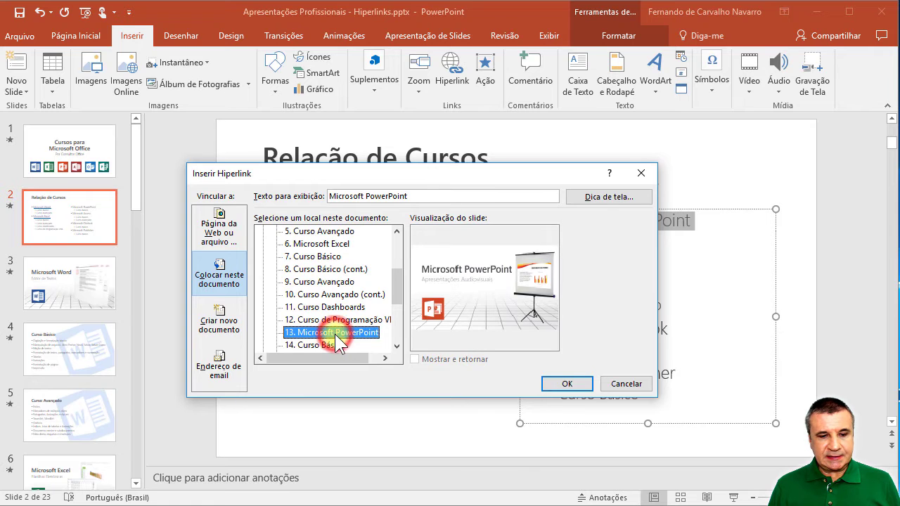
pyautogui.click(567, 385)
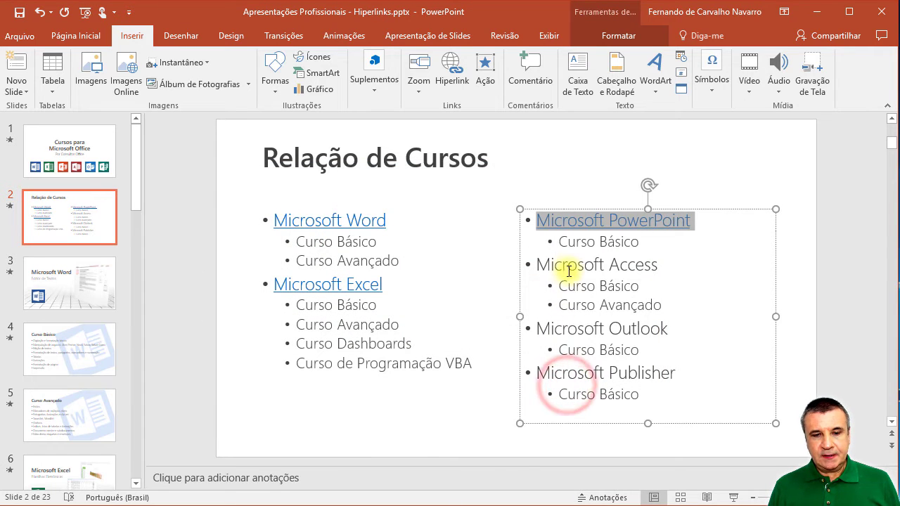
pyautogui.moveTo(569, 264); pyautogui.dragTo(634, 261)
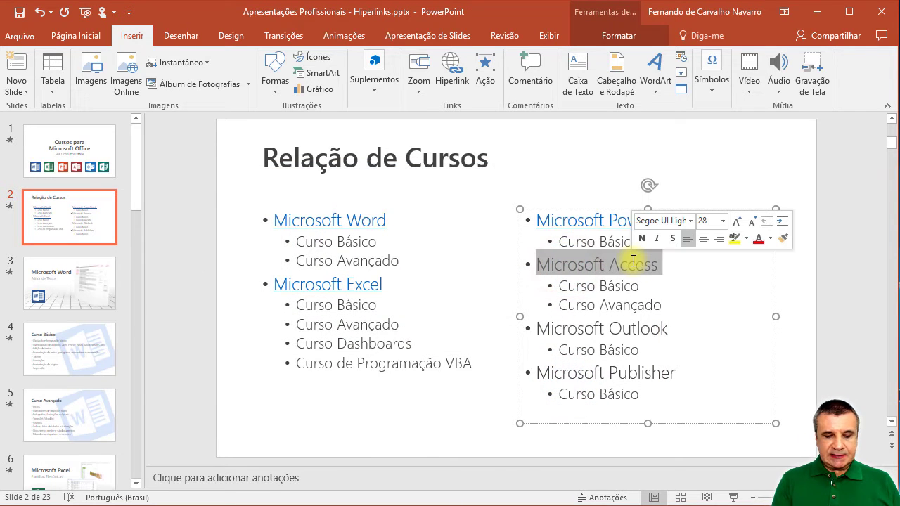
pyautogui.hotkey('ctrl', 'k')
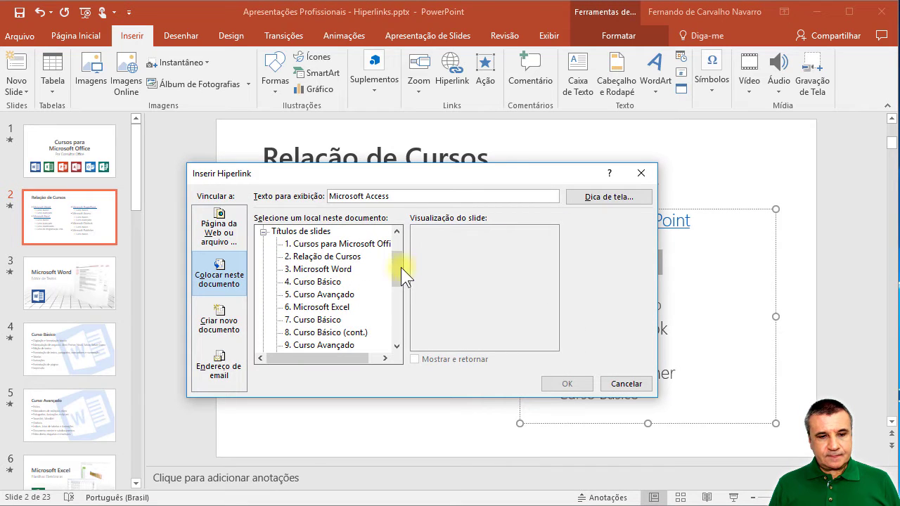
pyautogui.moveTo(401, 267); pyautogui.dragTo(403, 335)
pyautogui.click(338, 244)
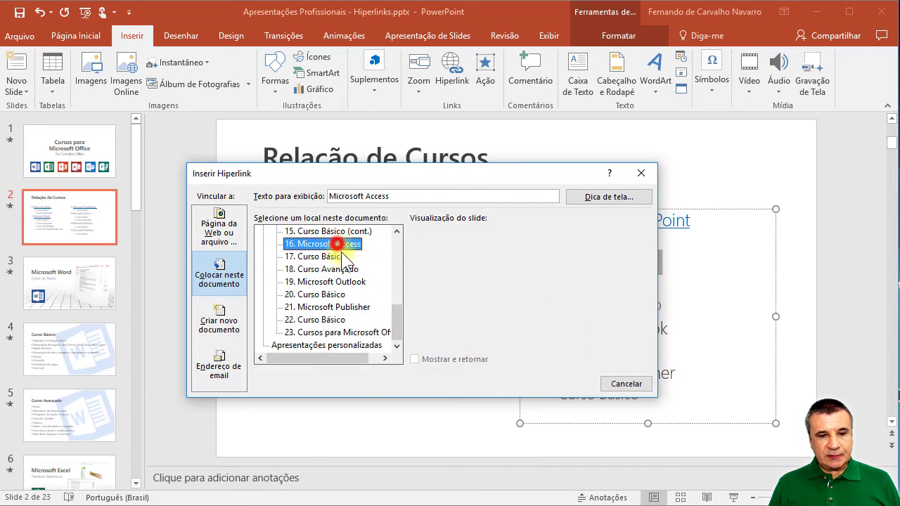
pyautogui.click(568, 384)
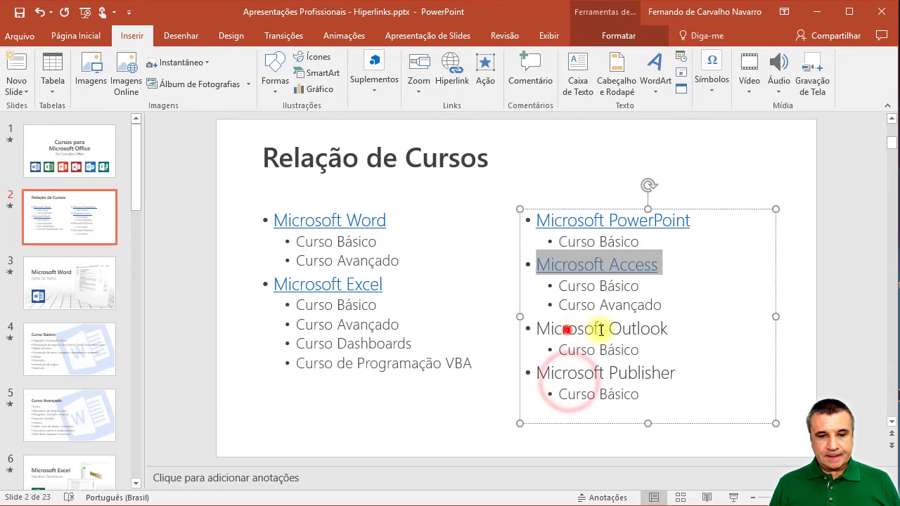
# Step: Hyperlink 'Microsoft Outlook' to slide 19 and 'Microsoft Publisher' to slide 21, then deselect the text box
pyautogui.moveTo(602, 331); pyautogui.dragTo(662, 327)
pyautogui.hotkey('ctrl', 'k')
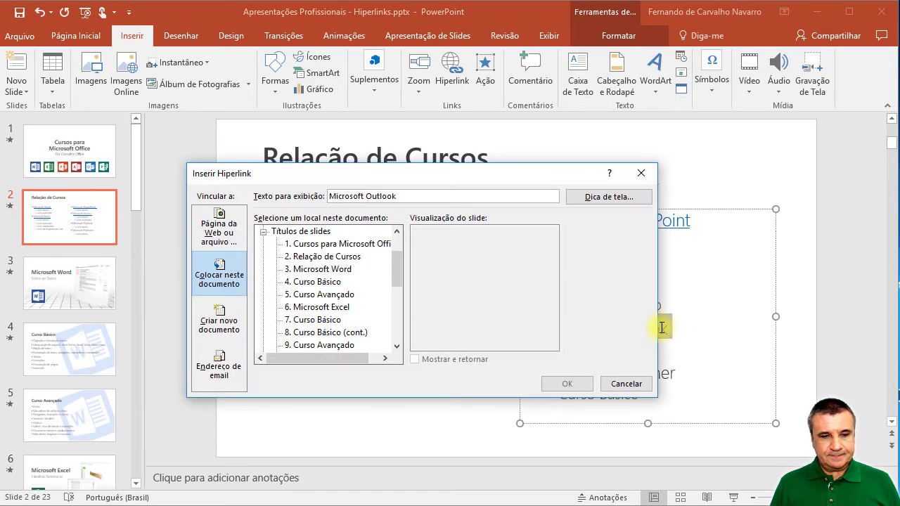
pyautogui.moveTo(400, 276); pyautogui.dragTo(400, 339)
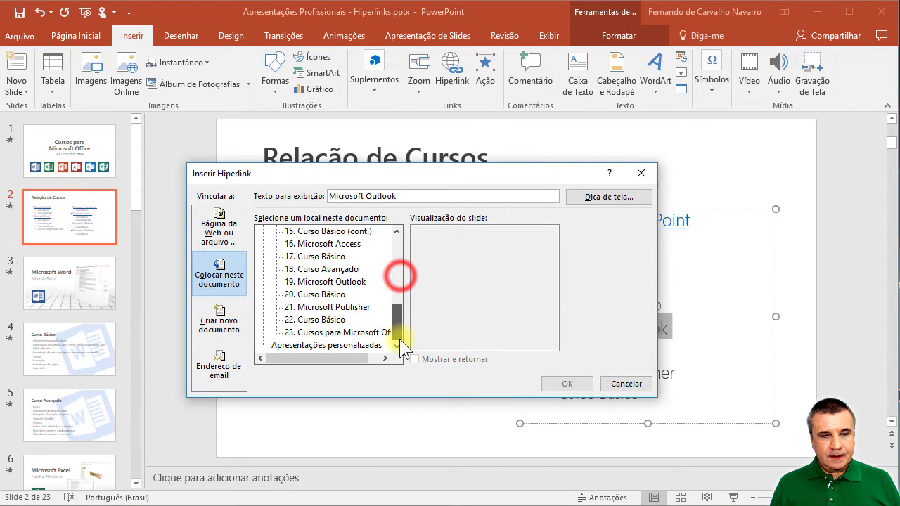
pyautogui.click(337, 283)
pyautogui.click(567, 384)
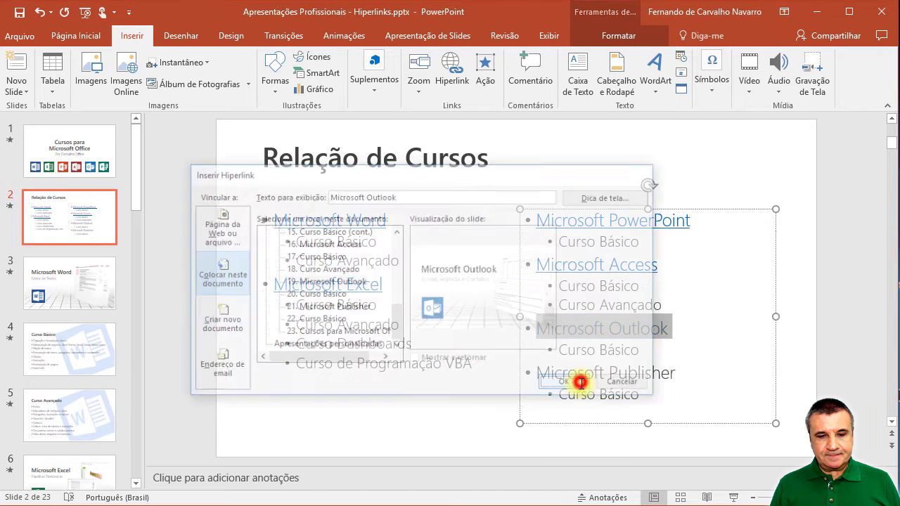
pyautogui.moveTo(538, 373); pyautogui.dragTo(667, 370)
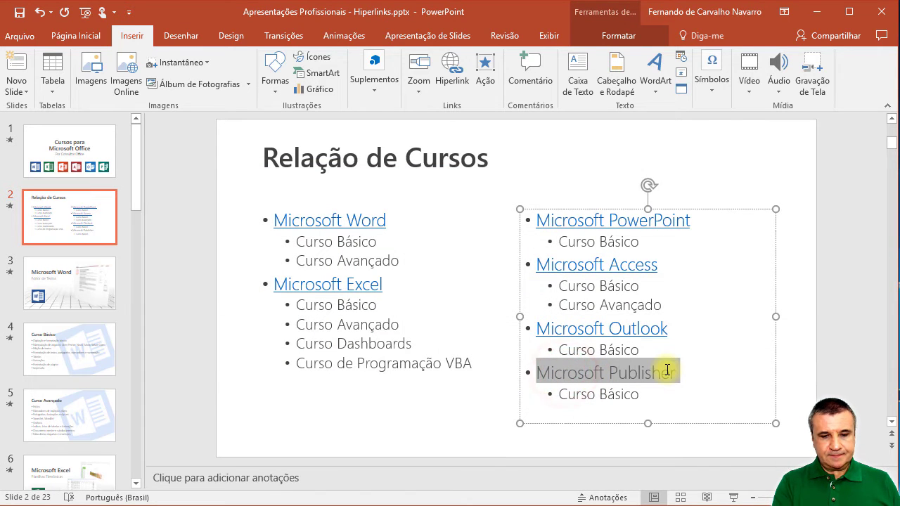
pyautogui.hotkey('ctrl', 'k')
pyautogui.moveTo(394, 272); pyautogui.dragTo(398, 331)
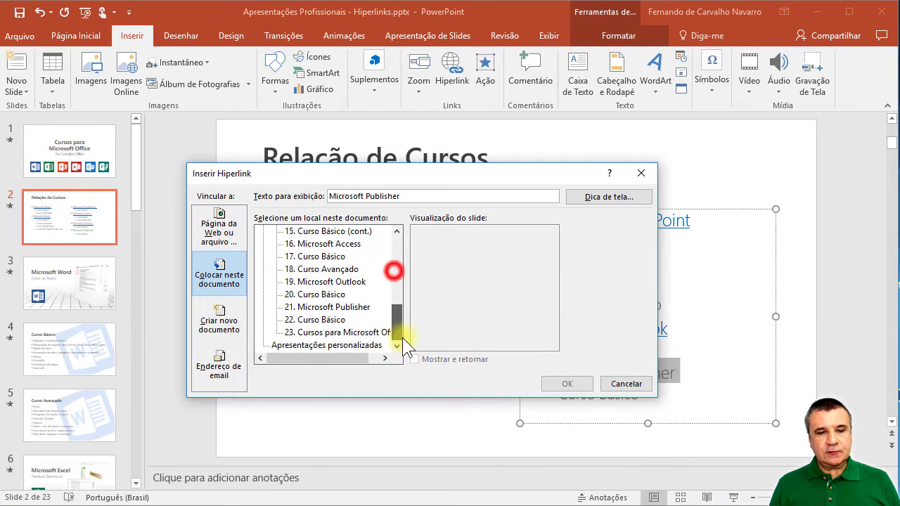
pyautogui.click(332, 308)
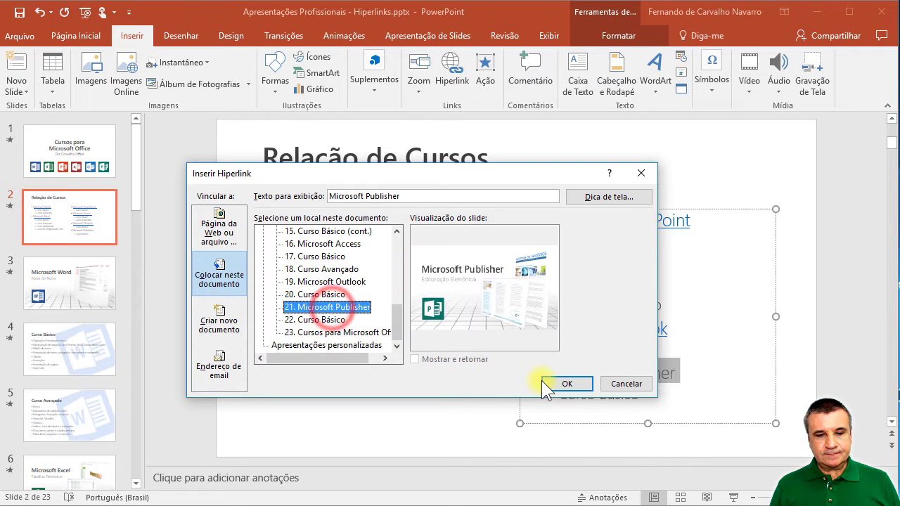
pyautogui.click(558, 384)
pyautogui.click(842, 341)
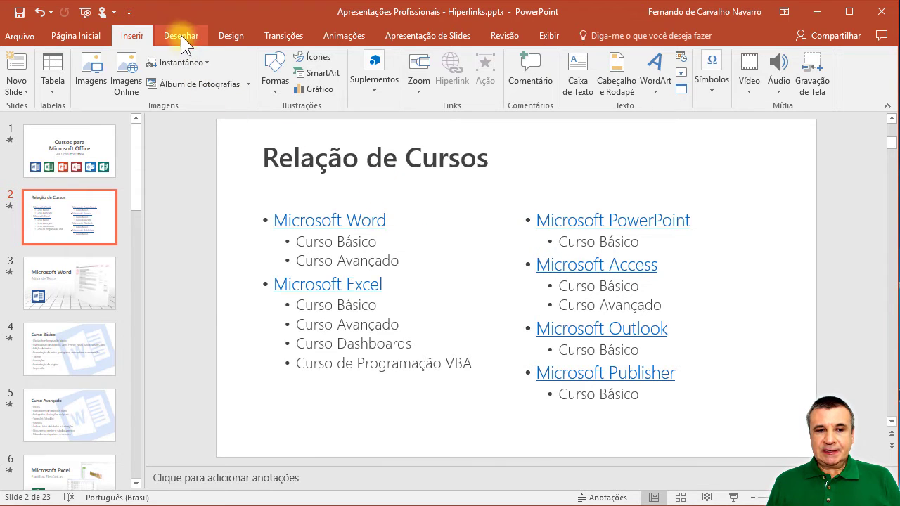
# Step: Look over the Design tab's Variantes colour options, closing the gallery without applying changes
pyautogui.click(237, 36)
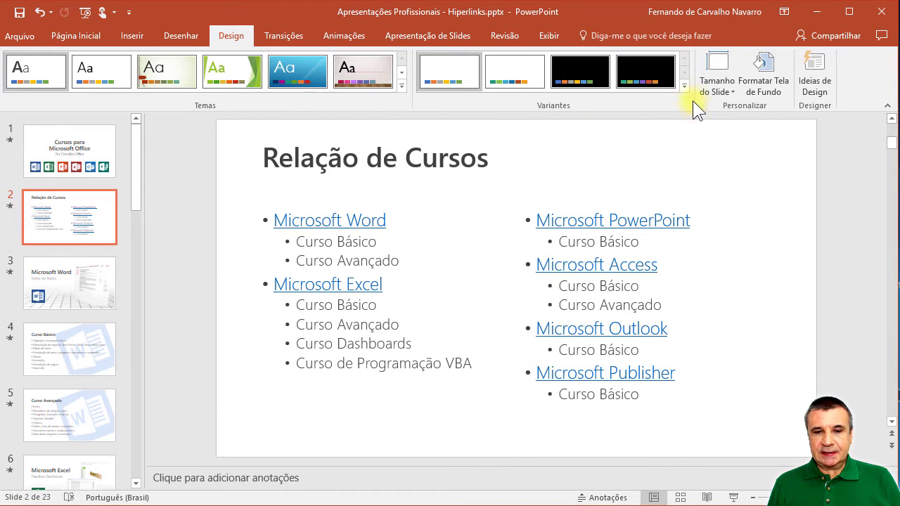
pyautogui.click(685, 84)
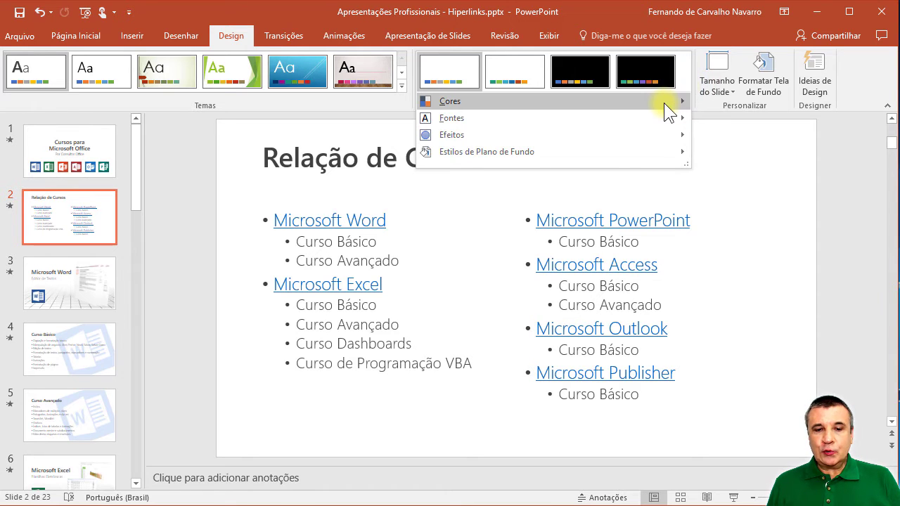
pyautogui.moveTo(492, 101)
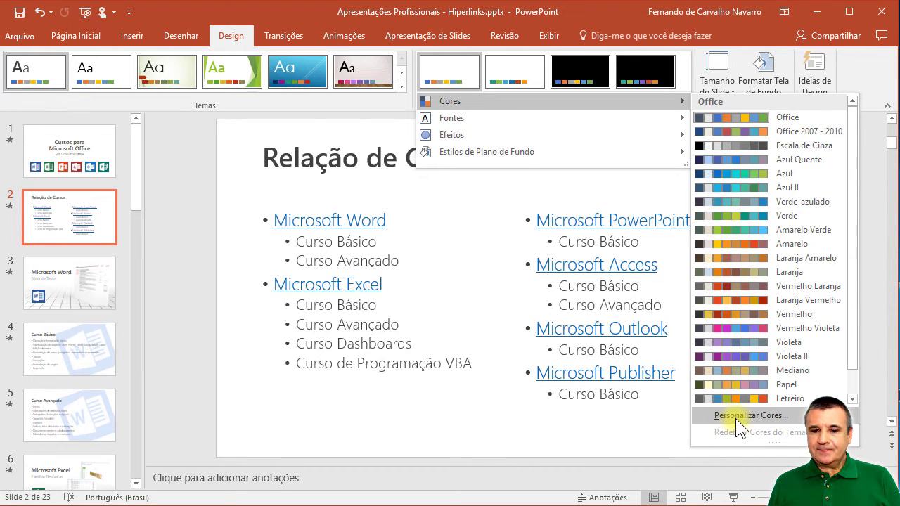
pyautogui.click(475, 408)
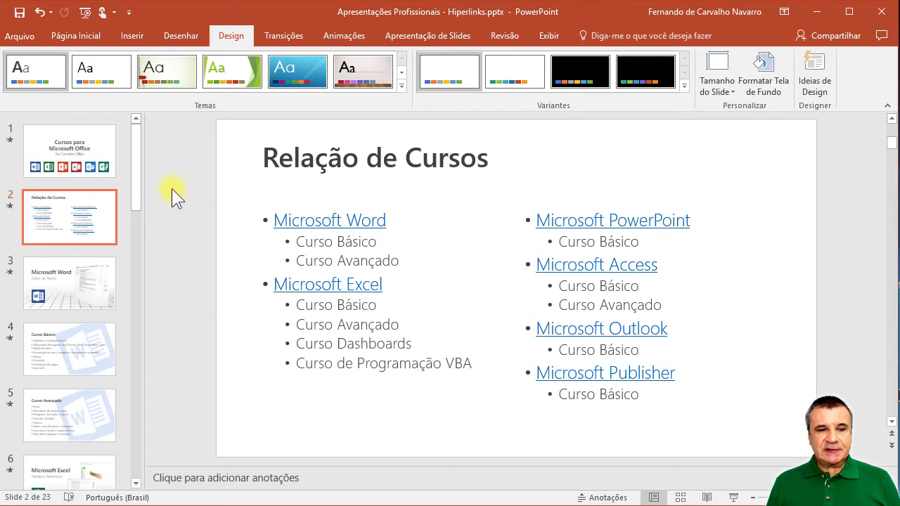
# Step: Select title slide 1 and play the presentation in Reading View
pyautogui.click(89, 152)
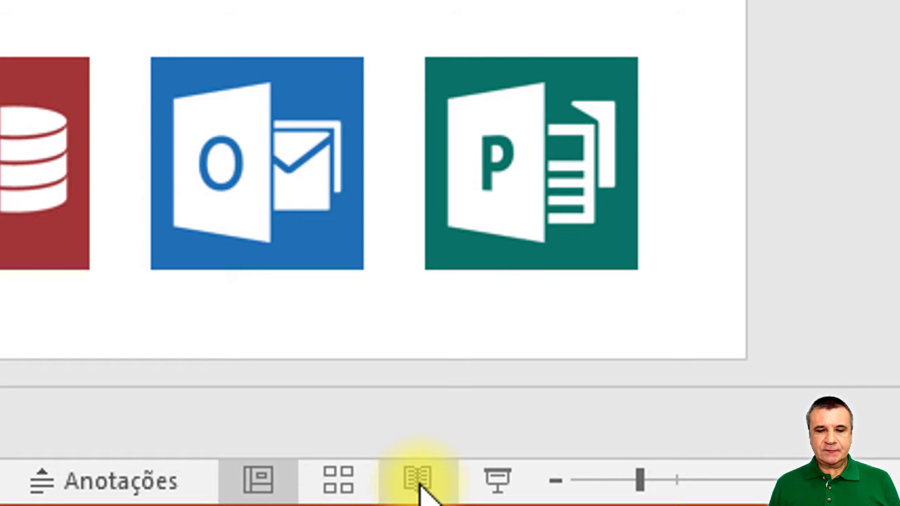
pyautogui.click(421, 483)
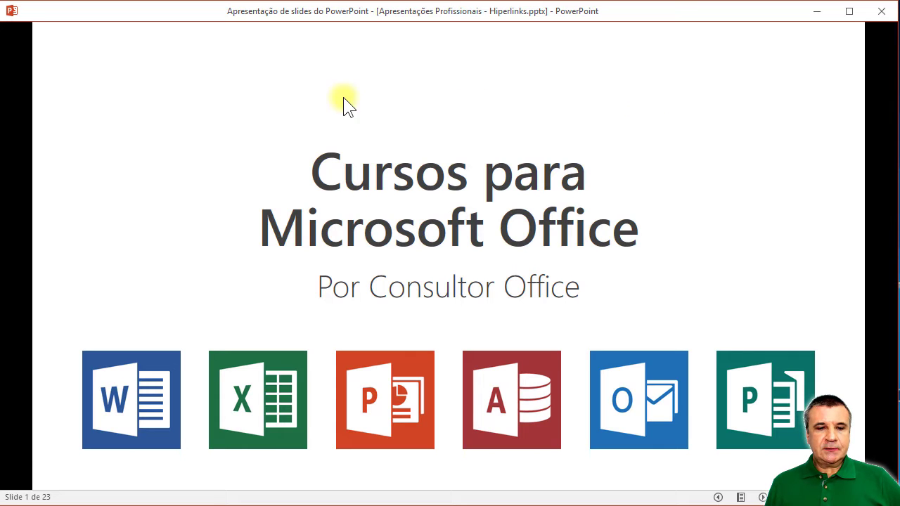
# Step: From slide 2, follow the Microsoft PowerPoint link and page through its course slides
pyautogui.click(148, 187)
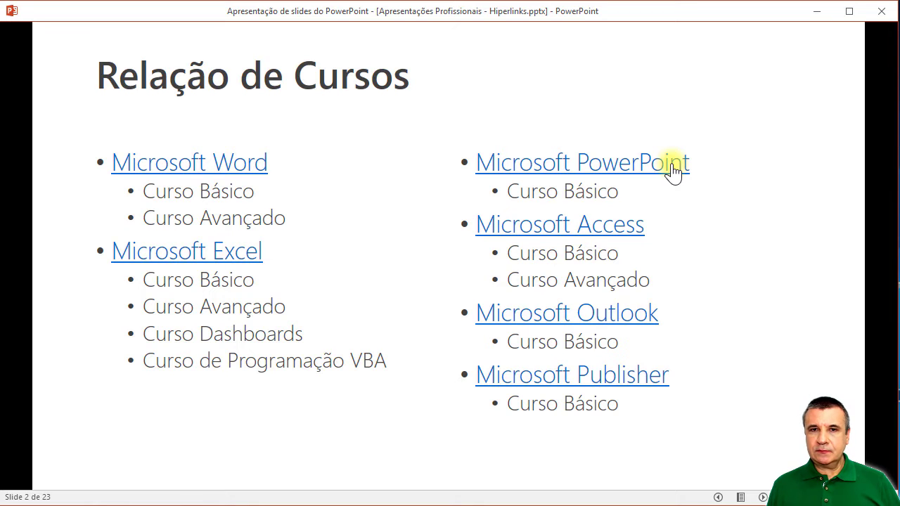
pyautogui.click(673, 171)
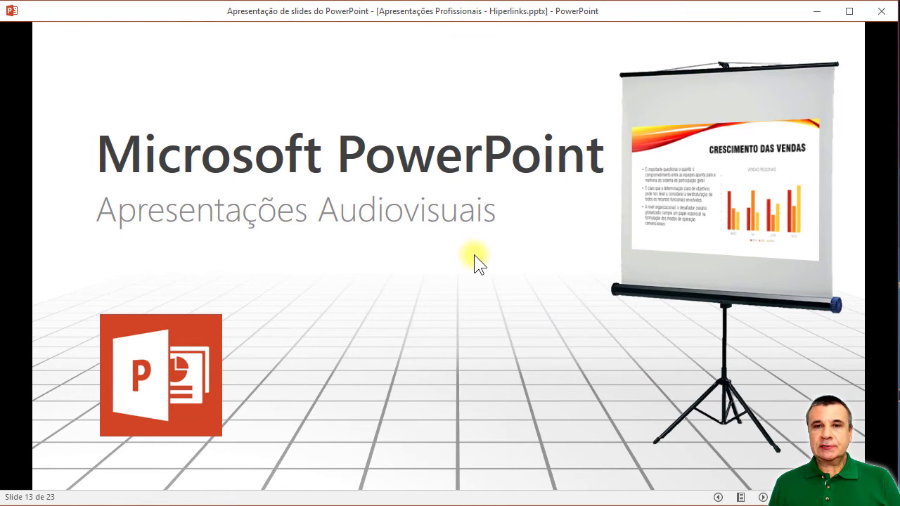
pyautogui.click(436, 333)
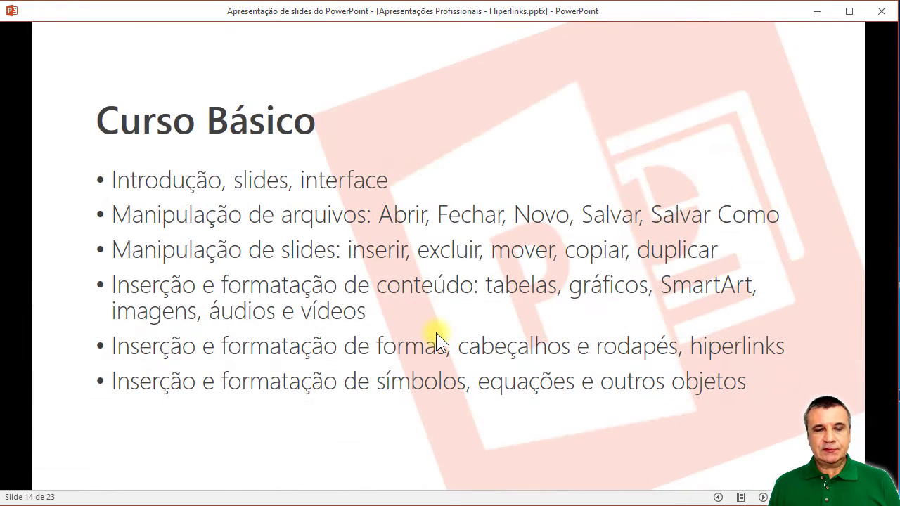
pyautogui.click(436, 323)
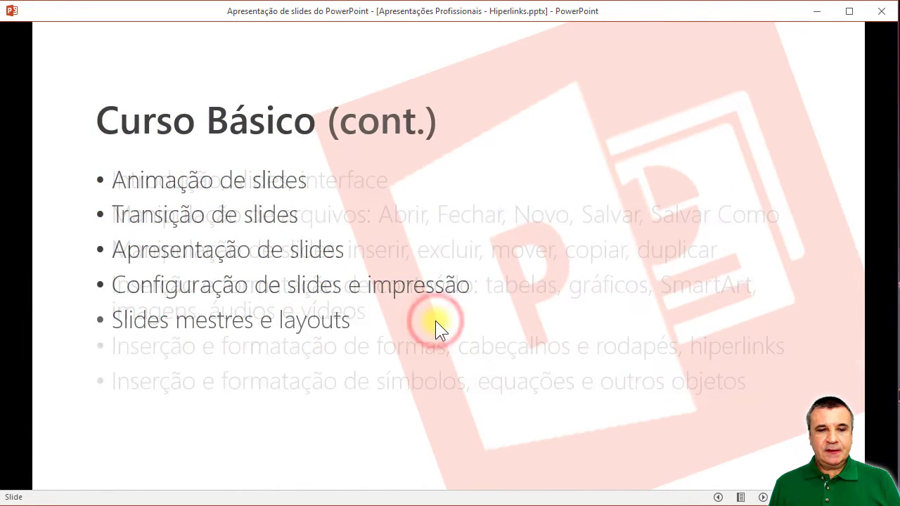
pyautogui.click(435, 321)
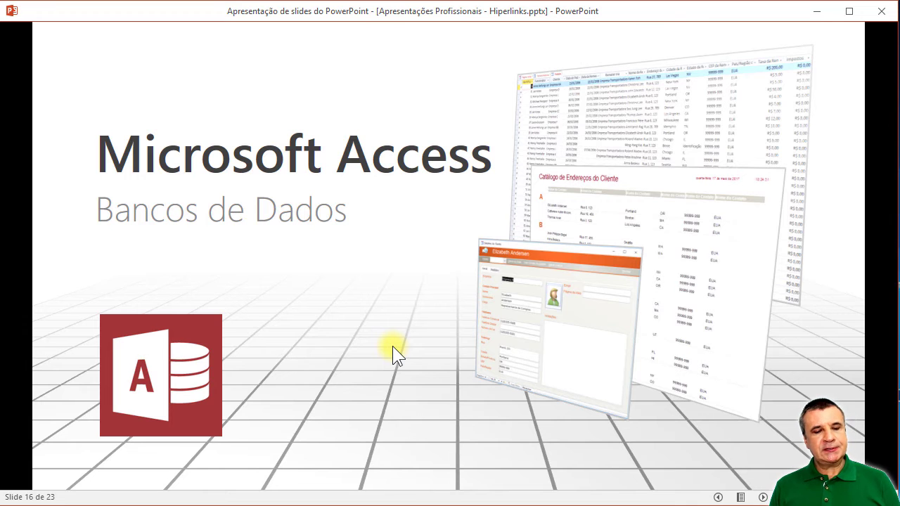
# Step: Jump back to slide 2 by typing 2, go to the title slide, and exit Reading View
pyautogui.press('2')
pyautogui.press('Return')
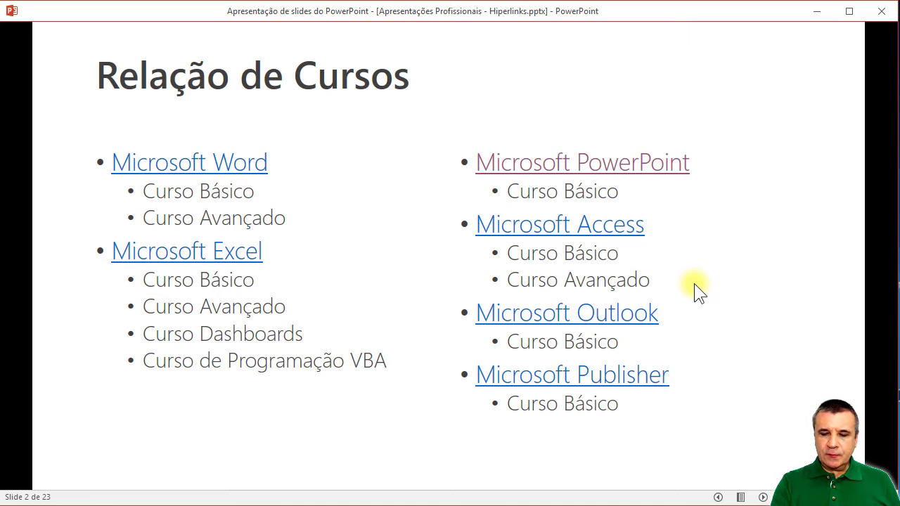
pyautogui.click(694, 284)
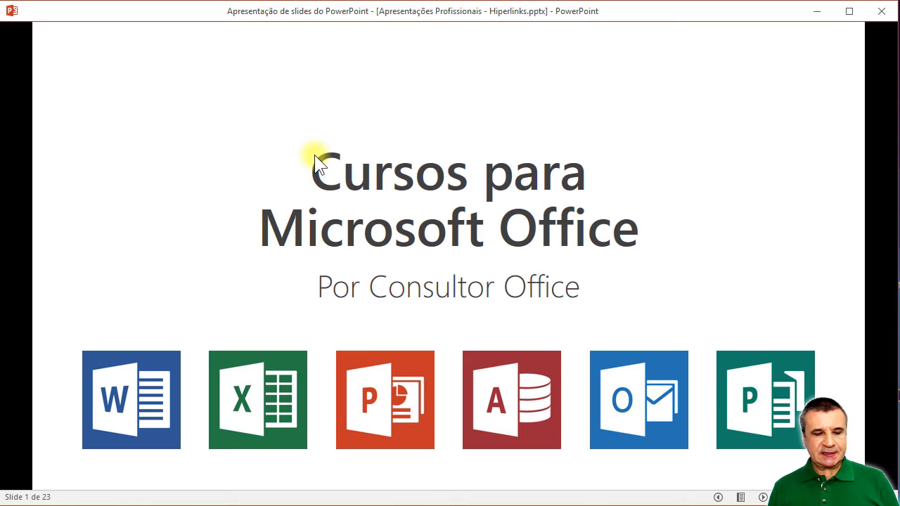
pyautogui.press('Escape')
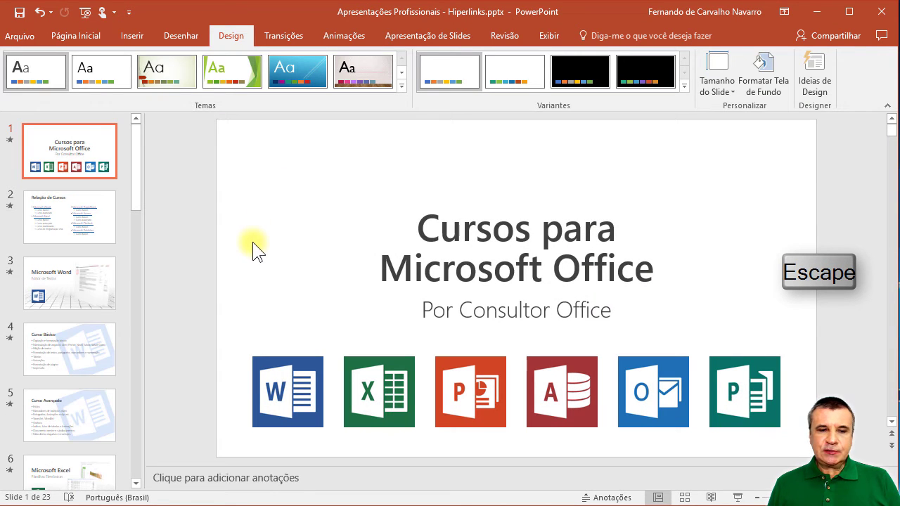
# Step: Hyperlink the title slide's Word icon to slide 3 and Excel icon to slide 6
pyautogui.click(303, 391)
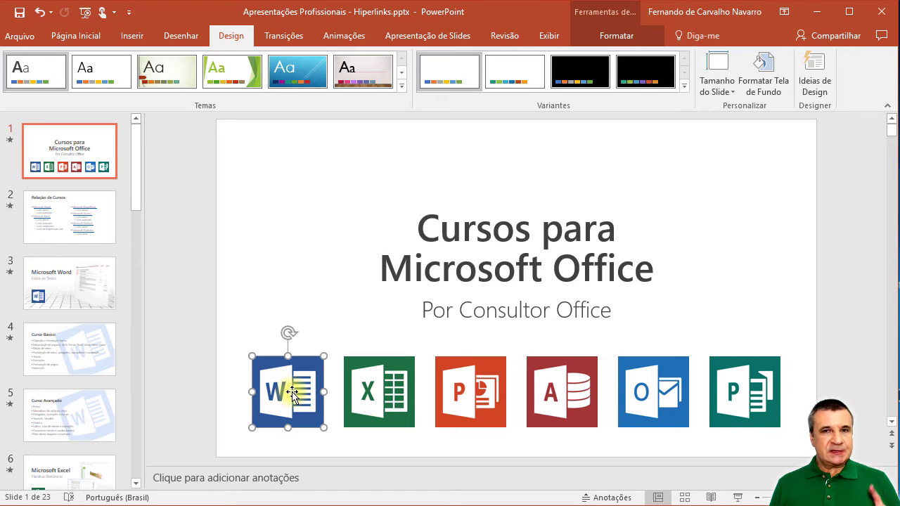
pyautogui.hotkey('ctrl', 'k')
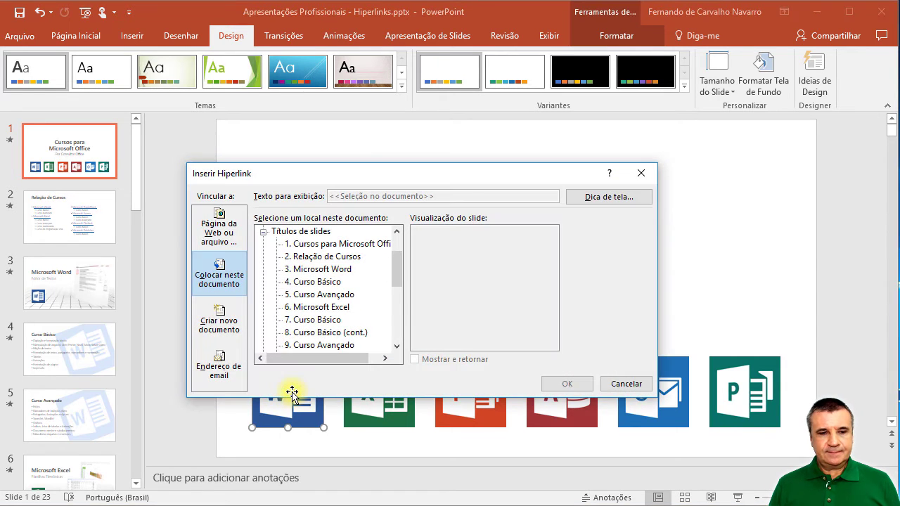
pyautogui.click(306, 270)
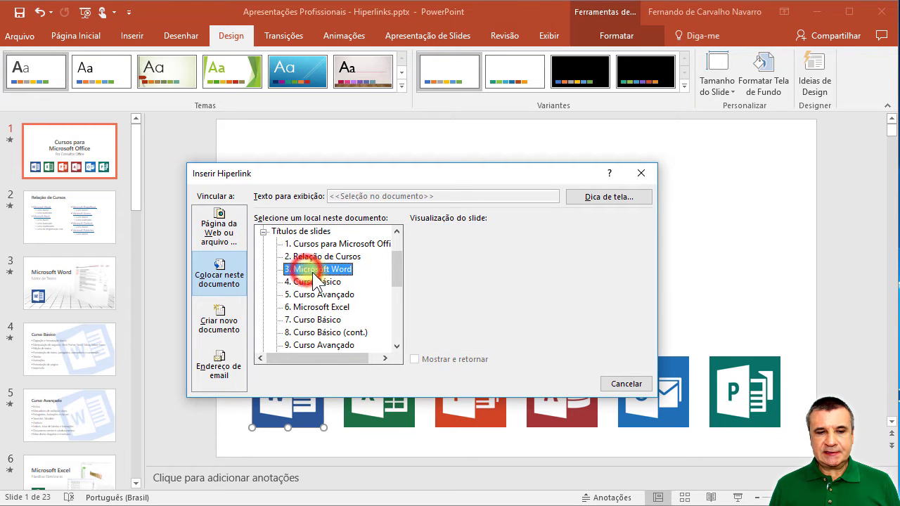
pyautogui.click(566, 384)
pyautogui.click(393, 388)
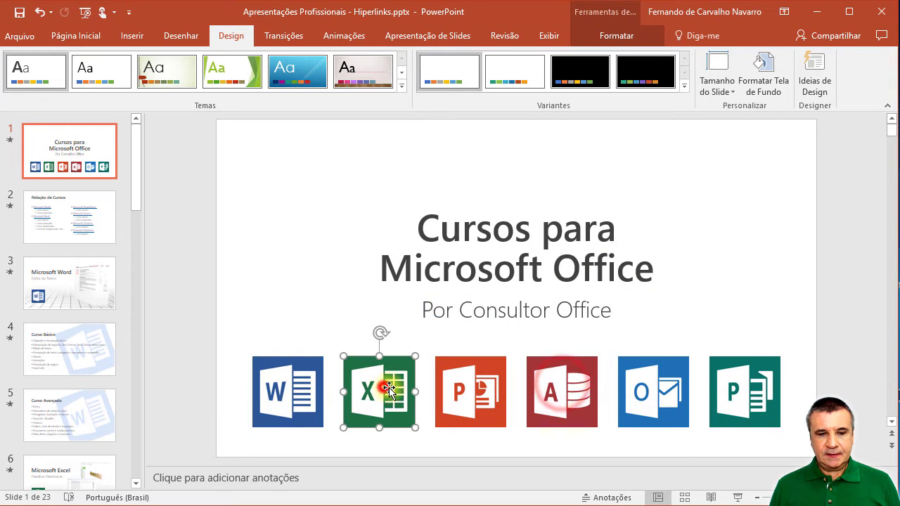
pyautogui.hotkey('ctrl', 'k')
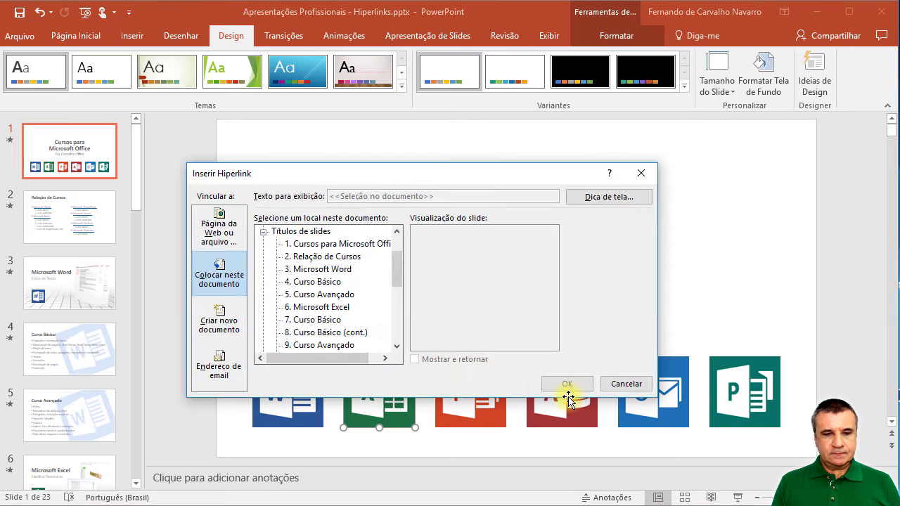
pyautogui.click(330, 308)
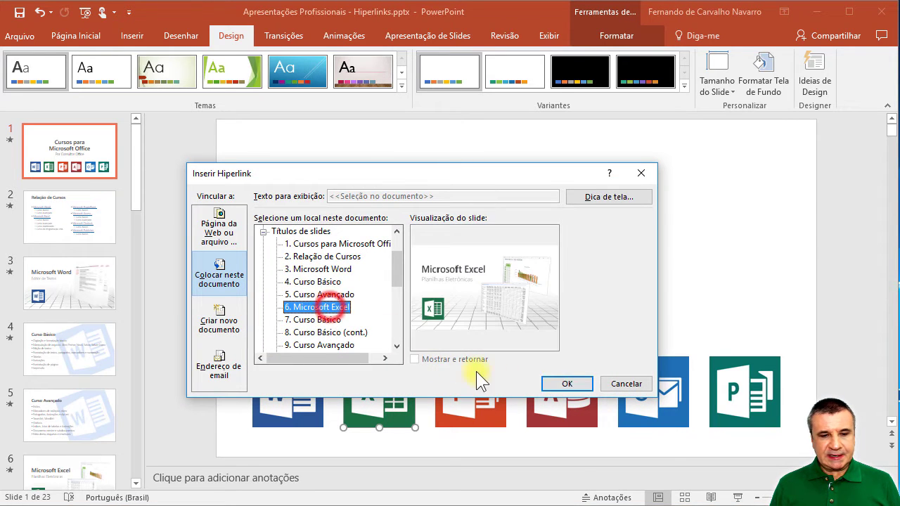
pyautogui.click(556, 384)
# Step: Hyperlink the PowerPoint icon to slide 13 and the Access icon to slide 16
pyautogui.click(460, 395)
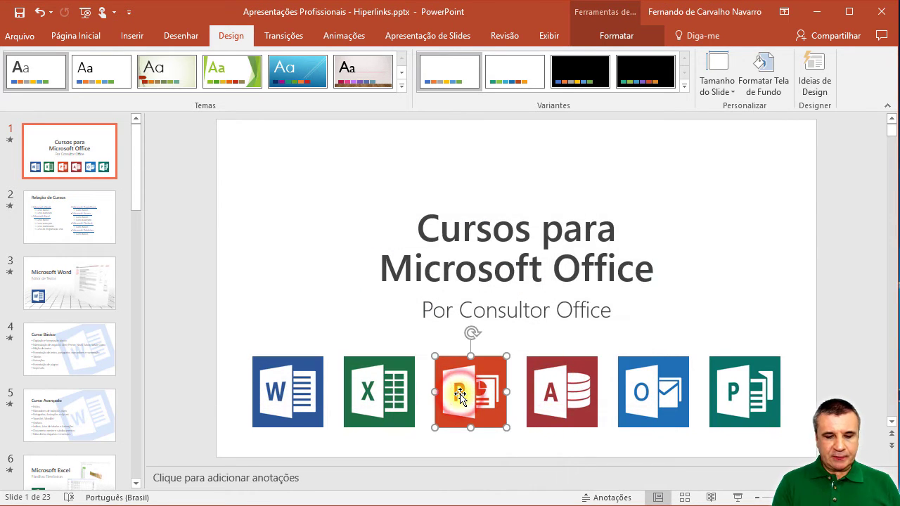
pyautogui.hotkey('ctrl', 'k')
pyautogui.scroll(-2, 396, 281)
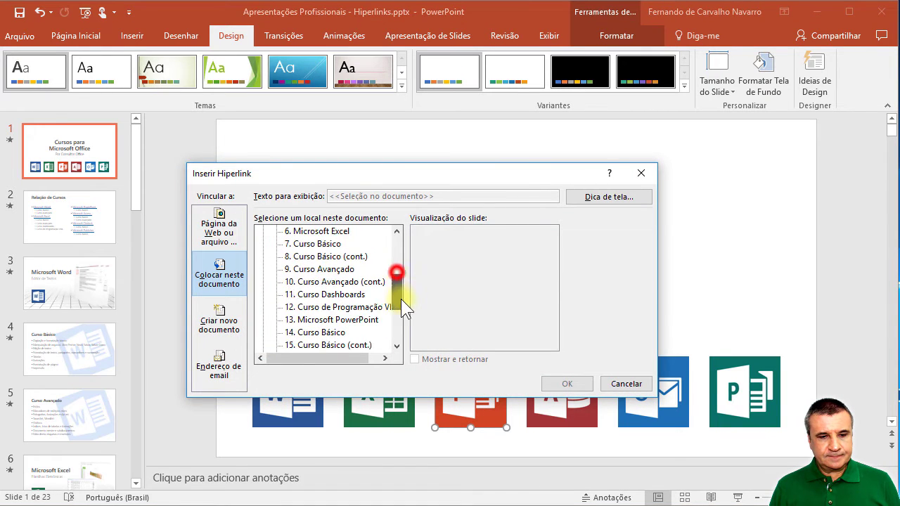
pyautogui.scroll(-1, 401, 291)
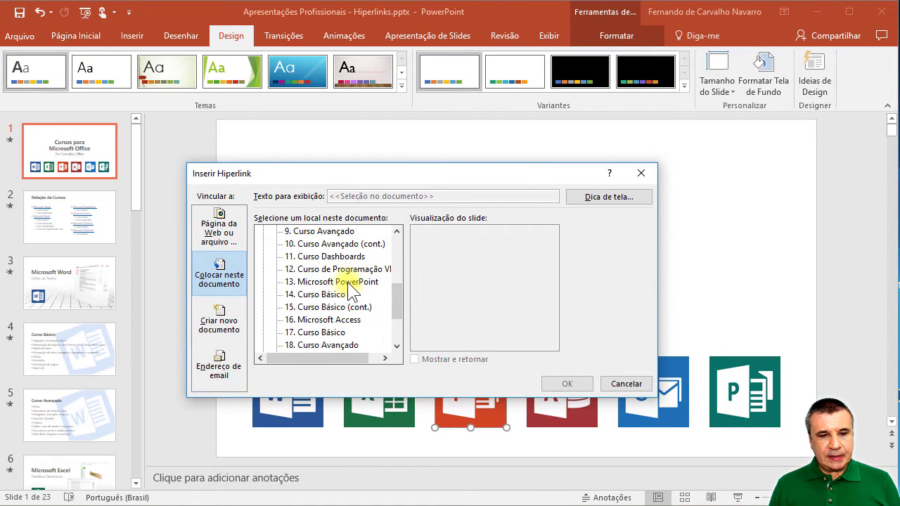
pyautogui.click(345, 282)
pyautogui.click(559, 383)
pyautogui.click(574, 398)
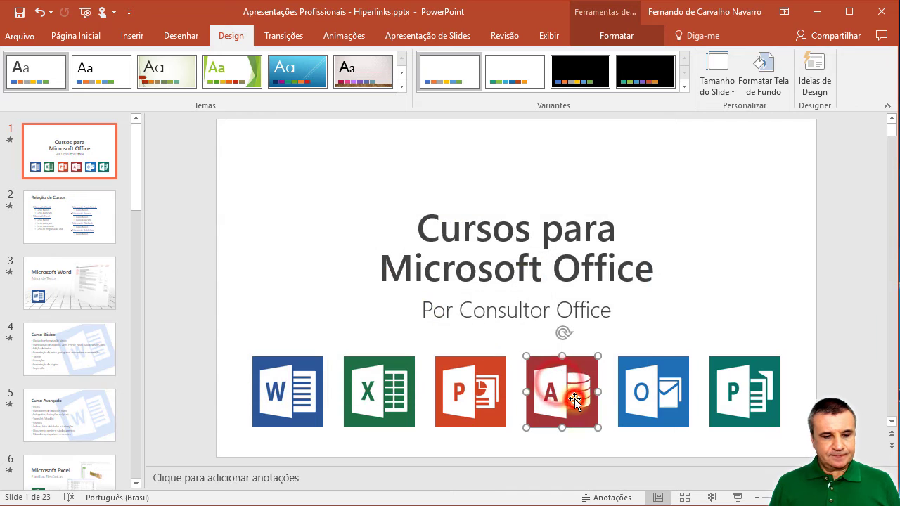
pyautogui.hotkey('ctrl', 'k')
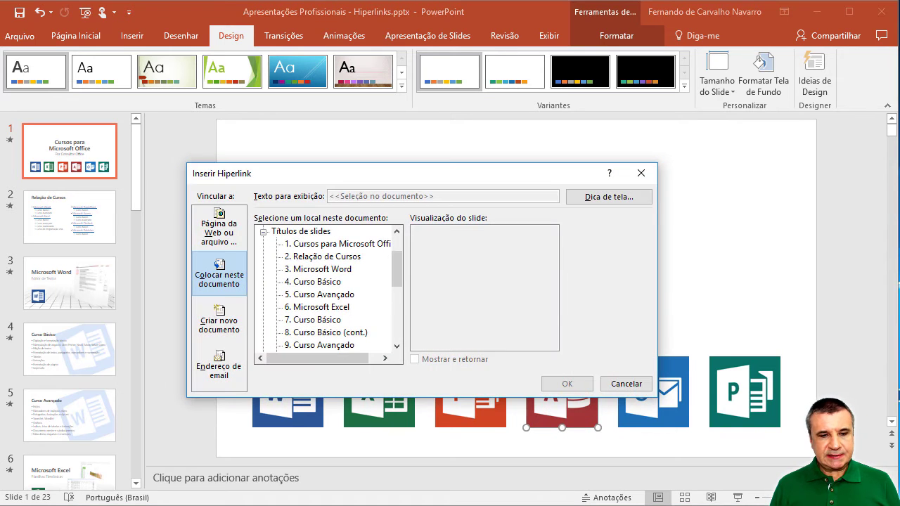
pyautogui.moveTo(397, 274); pyautogui.dragTo(404, 341)
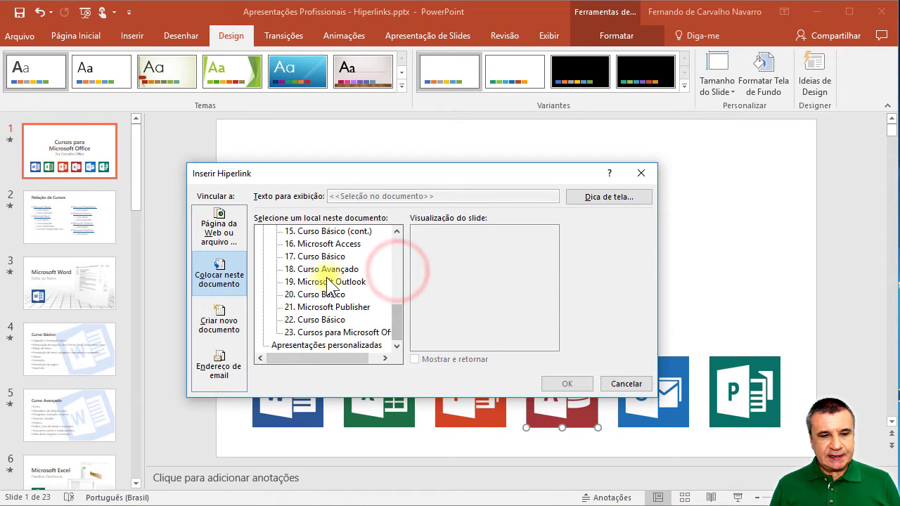
pyautogui.click(323, 244)
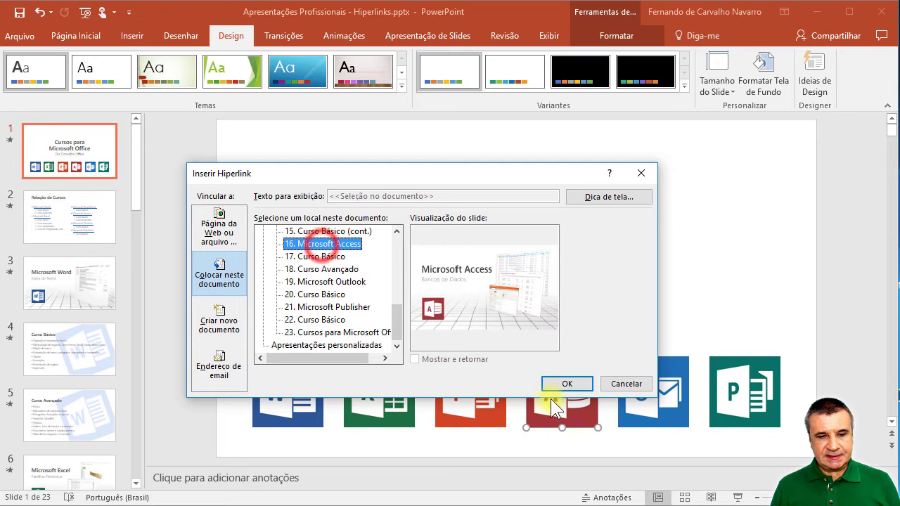
pyautogui.click(568, 383)
# Step: Hyperlink the Outlook icon to slide 19 and the Publisher icon to slide 21, then deselect
pyautogui.click(645, 396)
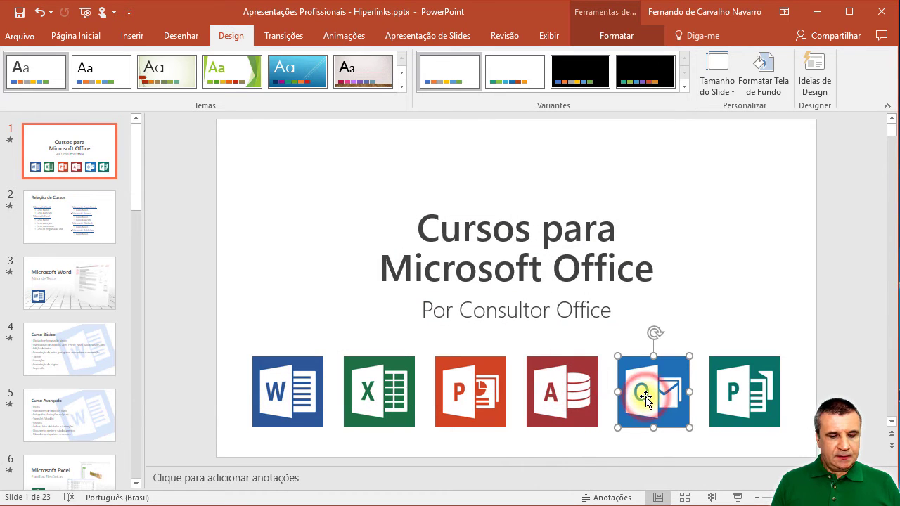
pyautogui.hotkey('ctrl', 'k')
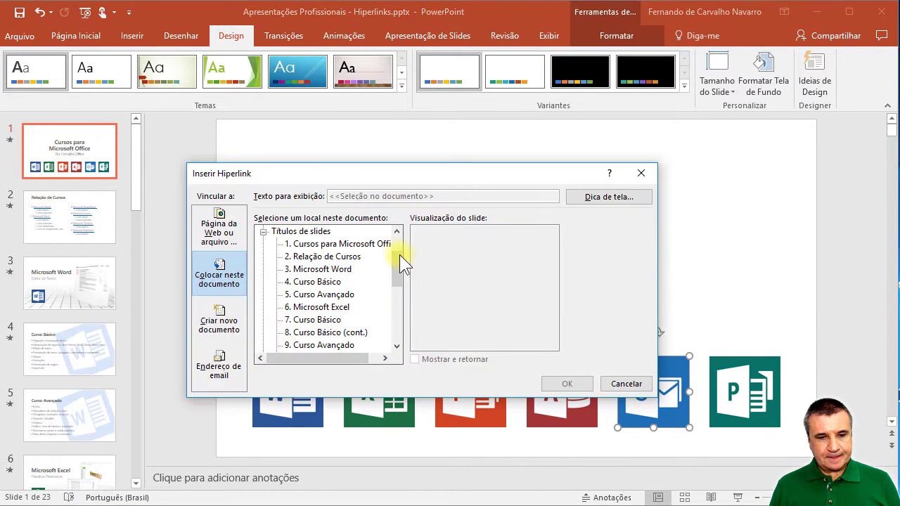
pyautogui.moveTo(399, 254)
pyautogui.mouseDown()
pyautogui.moveTo(402, 298)
pyautogui.moveTo(382, 313)
pyautogui.mouseUp()
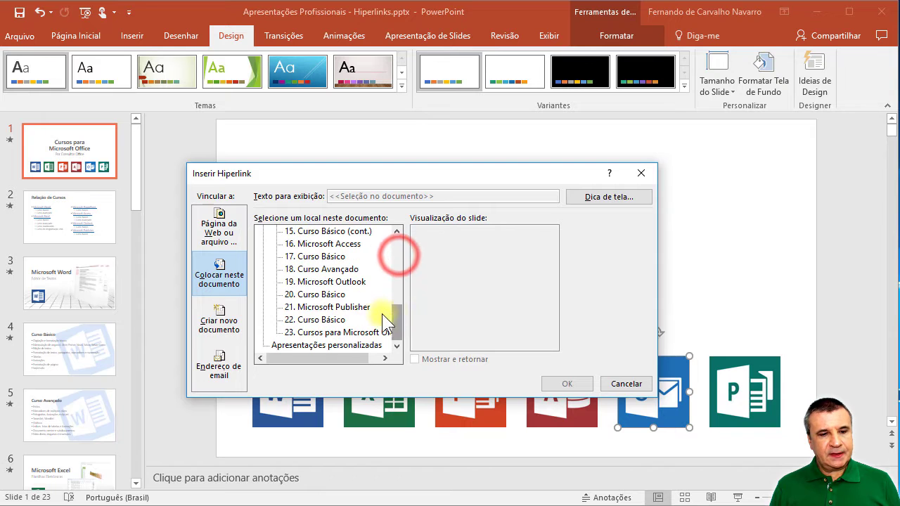
pyautogui.click(341, 282)
pyautogui.click(567, 384)
pyautogui.click(746, 392)
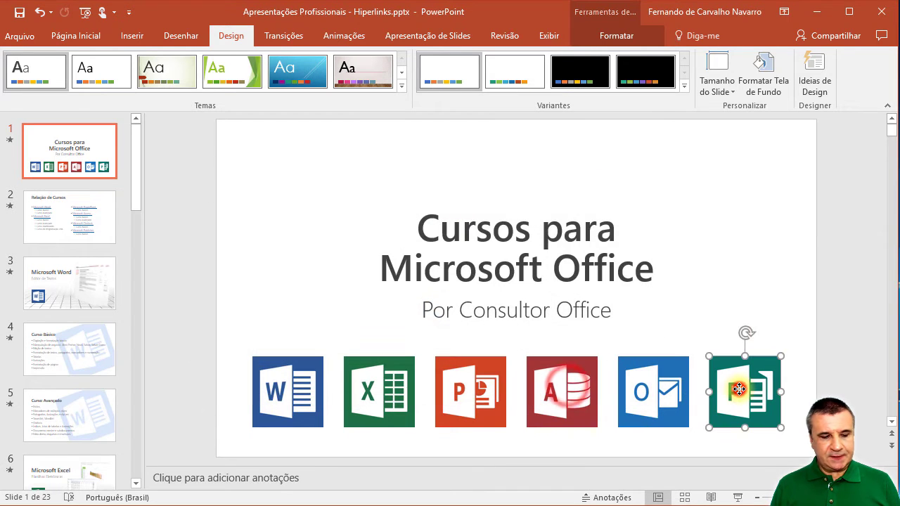
pyautogui.hotkey('ctrl', 'k')
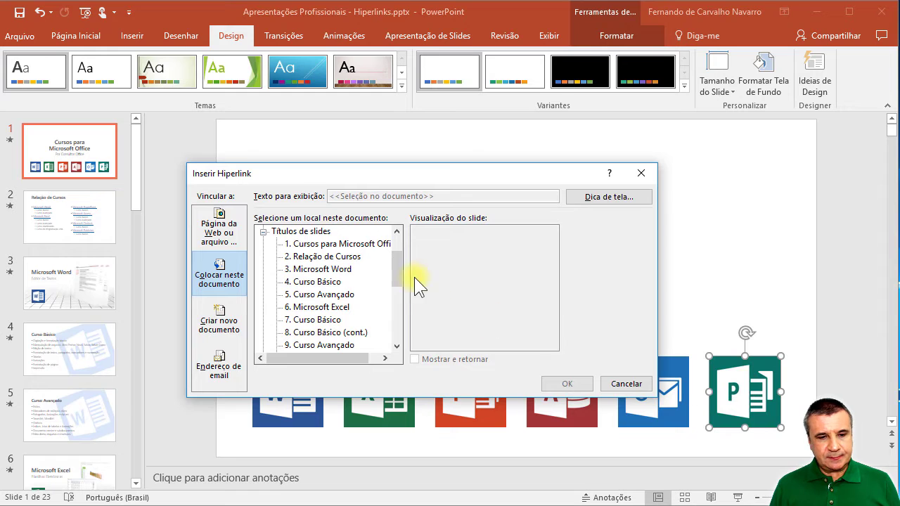
pyautogui.moveTo(398, 271); pyautogui.dragTo(398, 324)
pyautogui.click(352, 309)
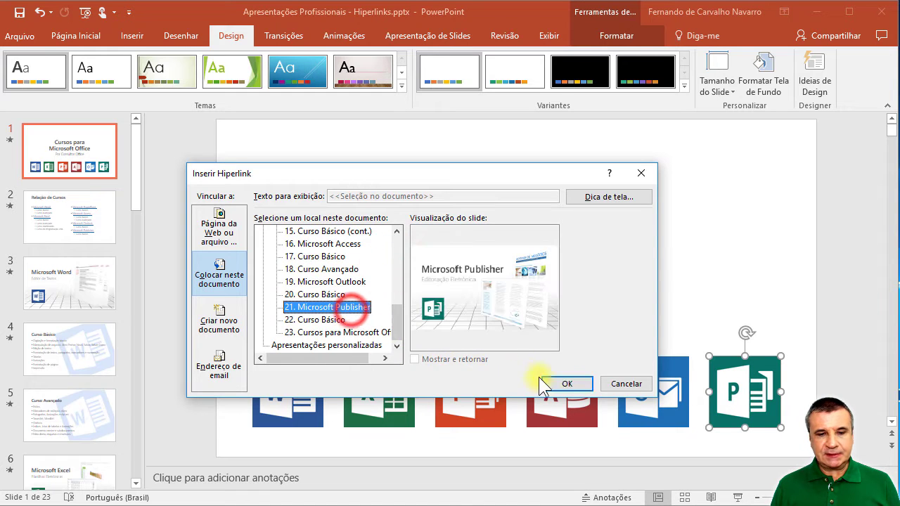
pyautogui.click(566, 384)
pyautogui.click(174, 264)
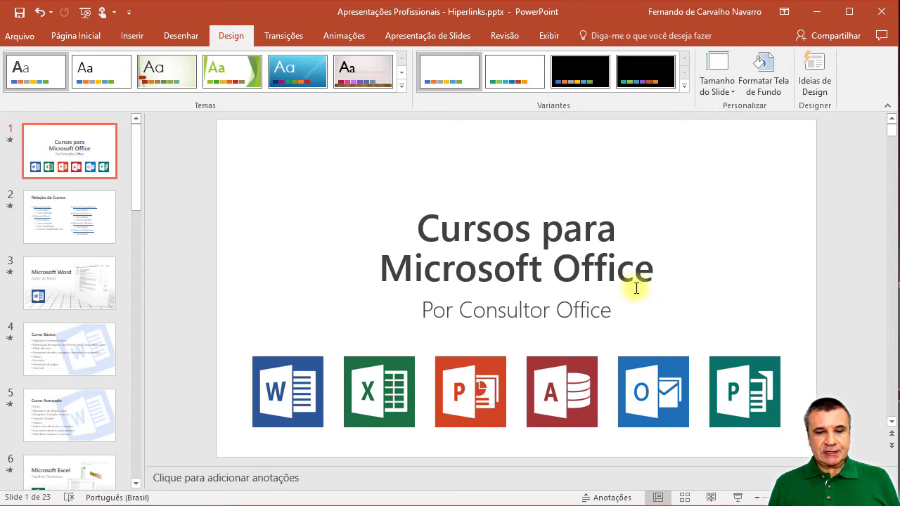
# Step: In Reading View, follow the Excel icon's link and page through the Excel course slides to slide 10
pyautogui.click(712, 497)
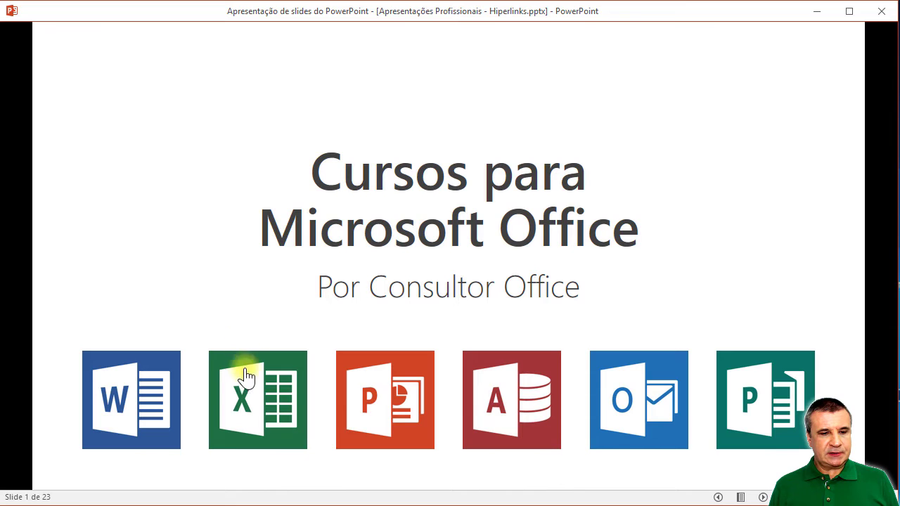
pyautogui.click(270, 402)
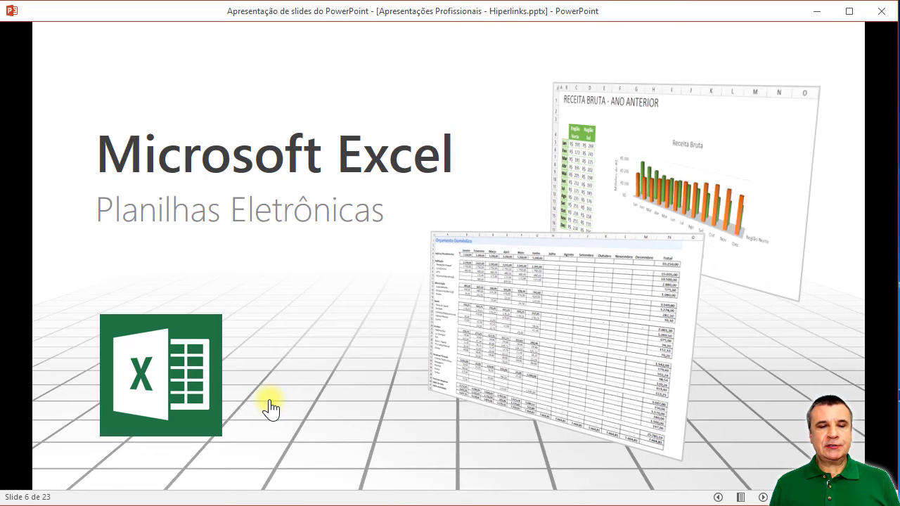
pyautogui.click(299, 359)
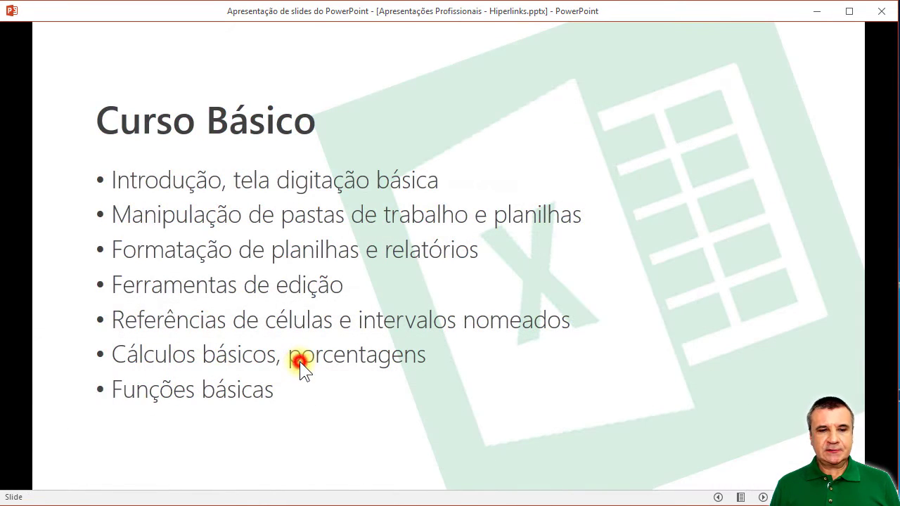
pyautogui.click(300, 362)
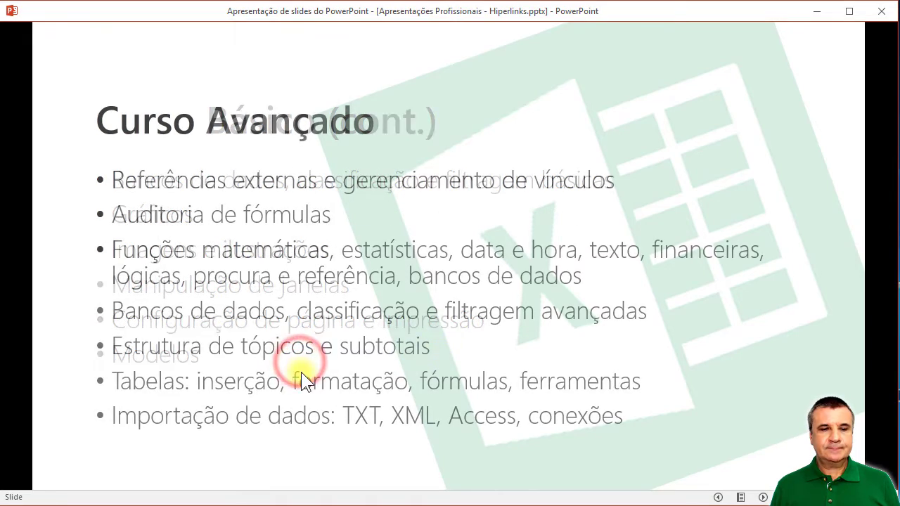
pyautogui.click(301, 372)
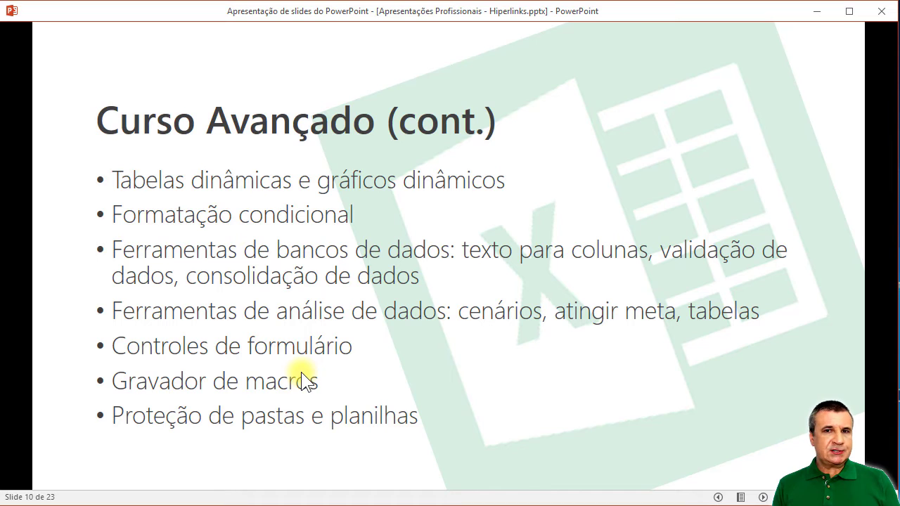
# Step: Advance two more slides, then press Esc to return to Normal view at slide 1
pyautogui.click(301, 372)
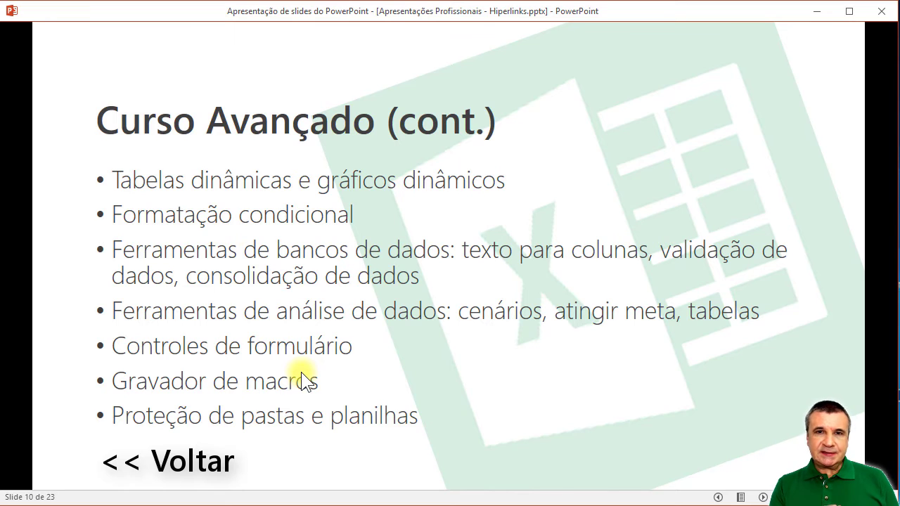
pyautogui.click(301, 372)
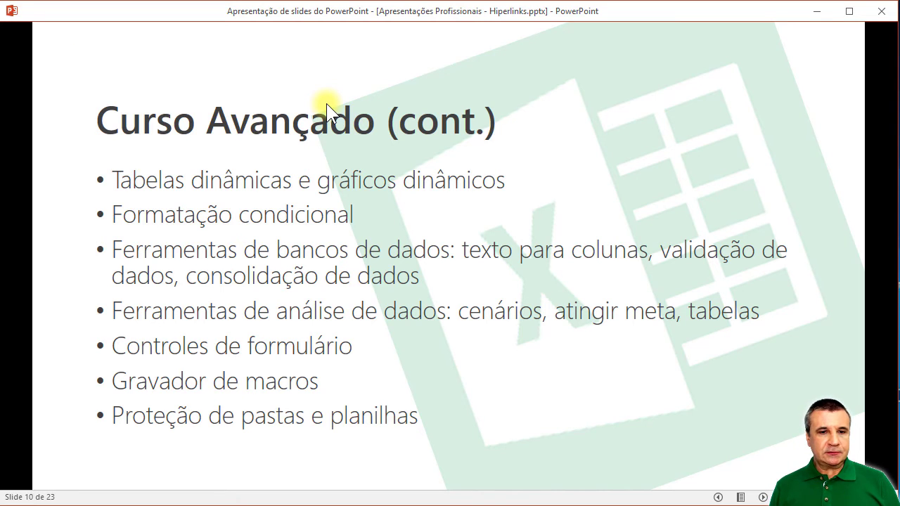
pyautogui.press('Escape')
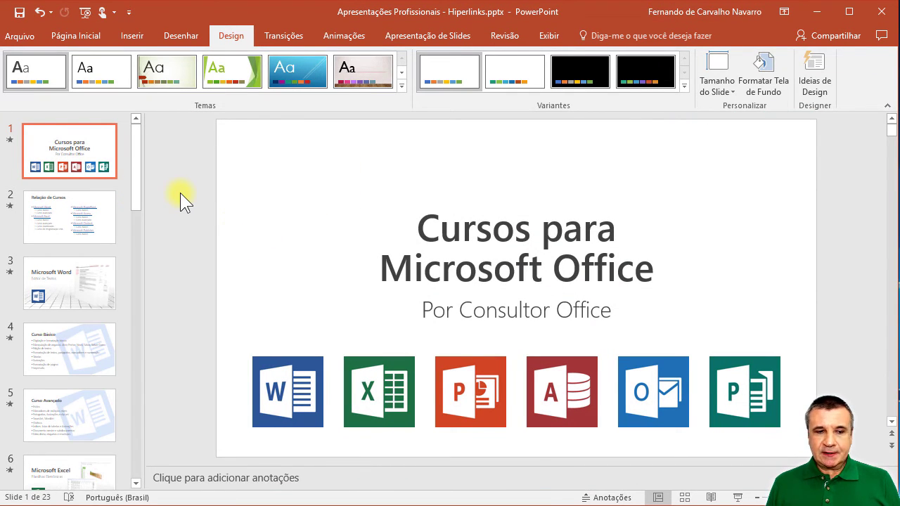
# Step: Browse Word slides 3–5 in the slide pane and settle on slide 3, 'Microsoft Word – Editor de Textos'
pyautogui.click(72, 282)
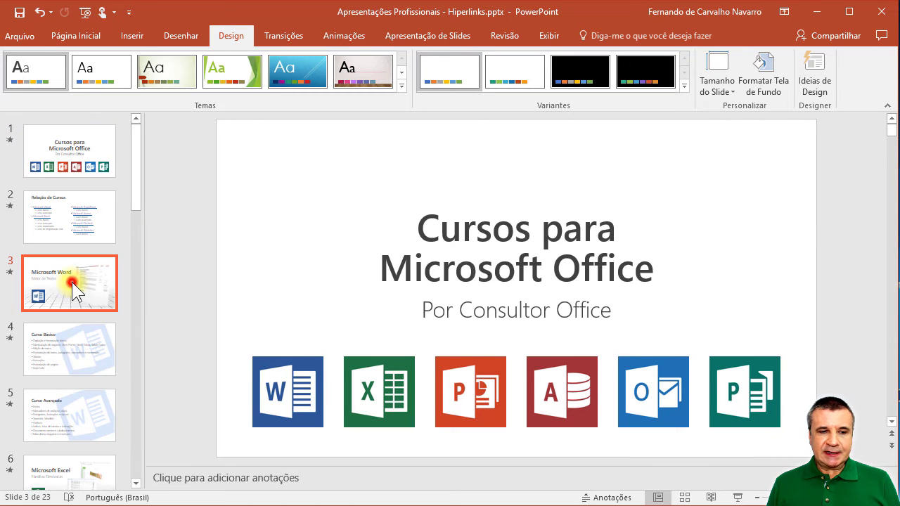
pyautogui.click(75, 359)
pyautogui.click(78, 406)
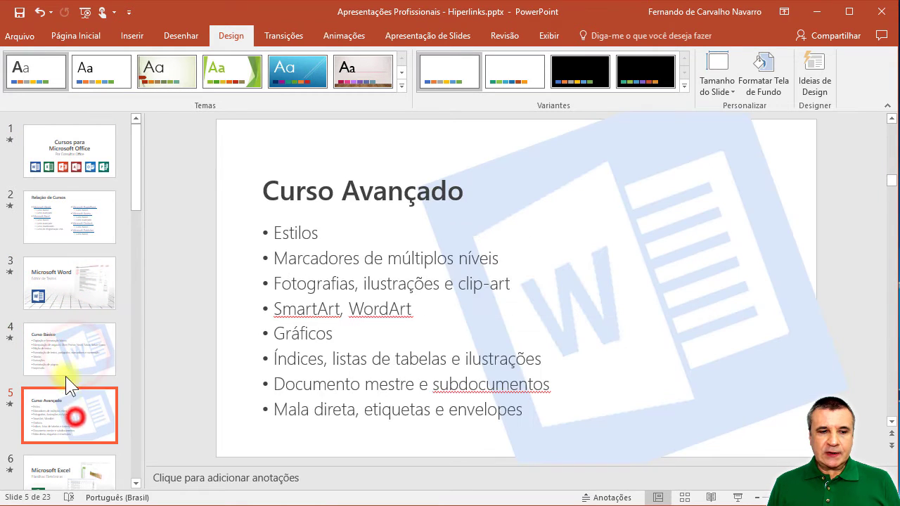
pyautogui.click(62, 286)
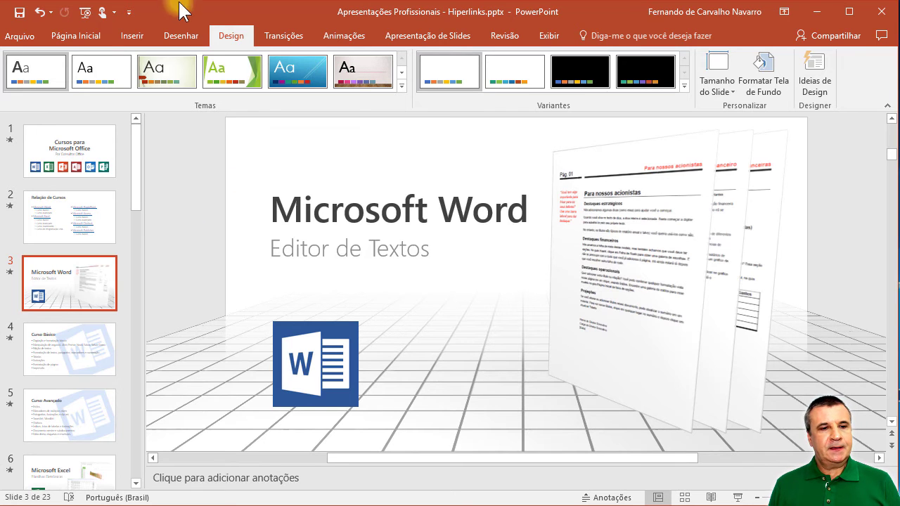
pyautogui.click(541, 32)
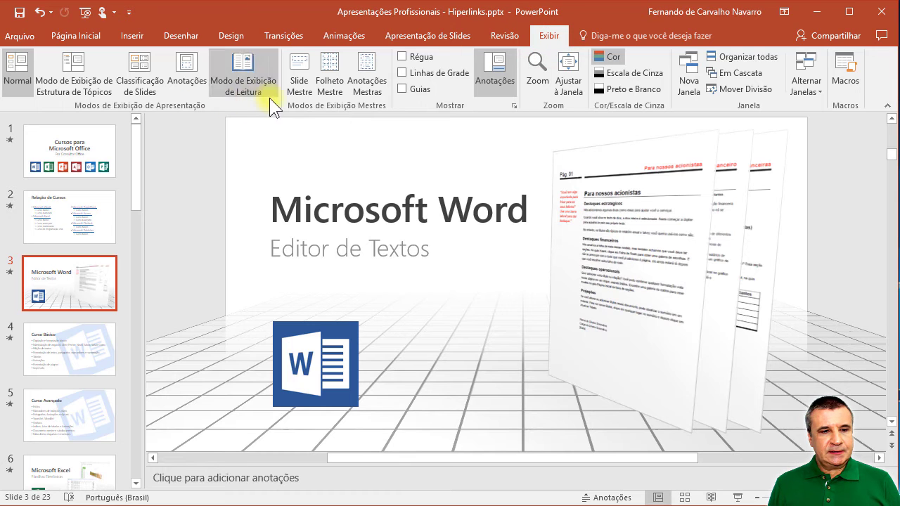
# Step: Switch to Slide Master view and select the master slide at the top of the thumbnails
pyautogui.click(301, 68)
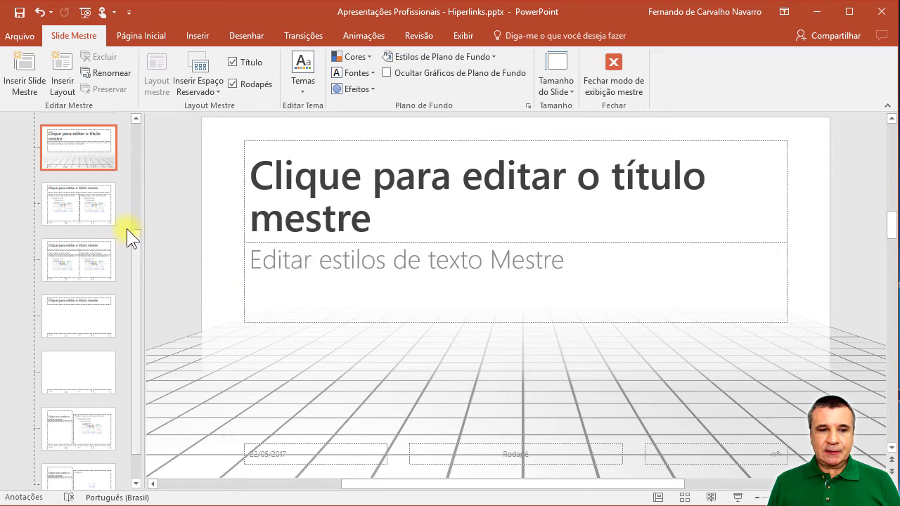
pyautogui.click(135, 328)
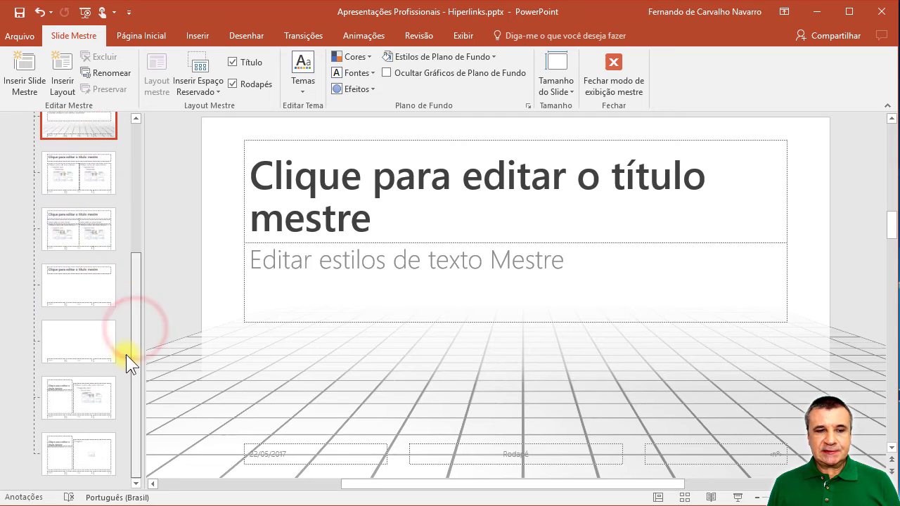
pyautogui.moveTo(135, 329); pyautogui.dragTo(137, 205)
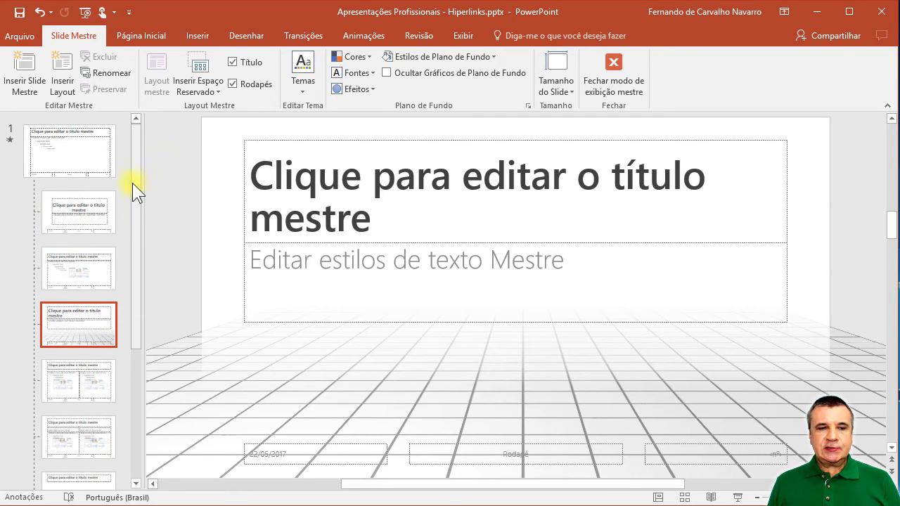
pyautogui.click(70, 149)
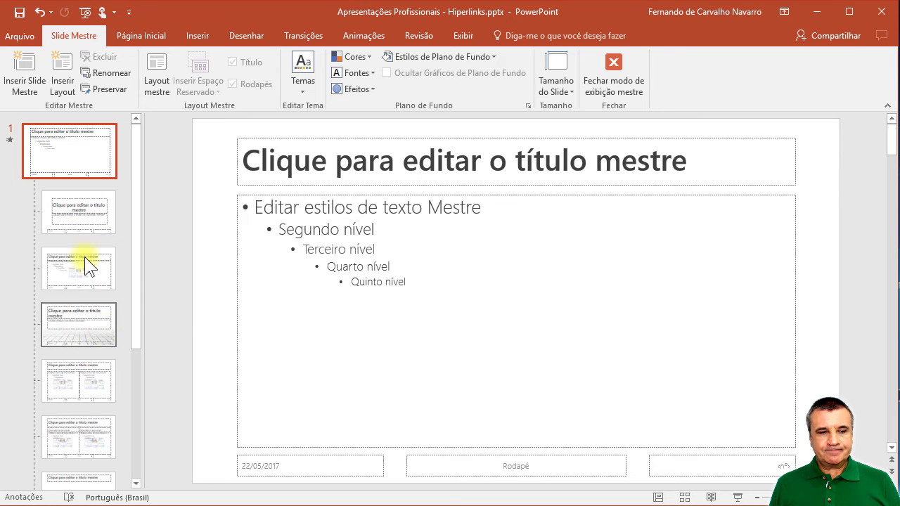
# Step: Browse the Title Slide, grid and two-content layouts, settling on the Title and Content layout
pyautogui.click(78, 217)
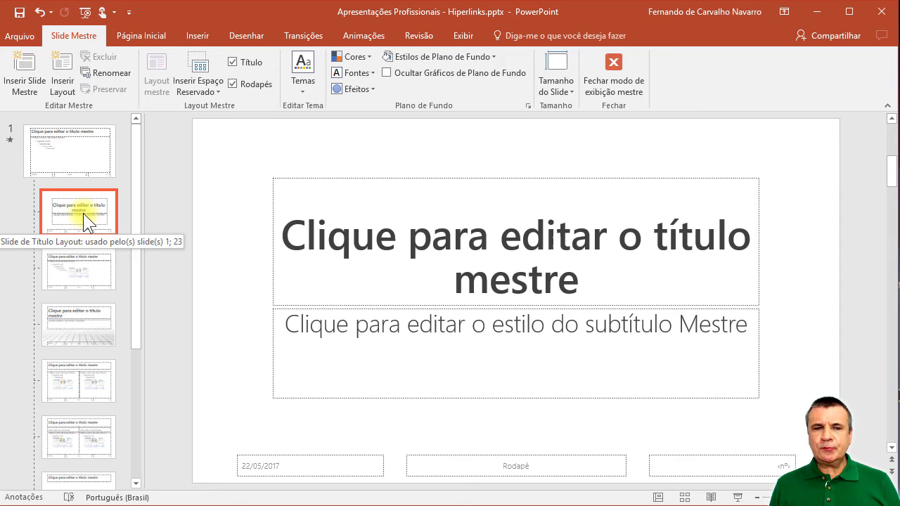
pyautogui.click(72, 270)
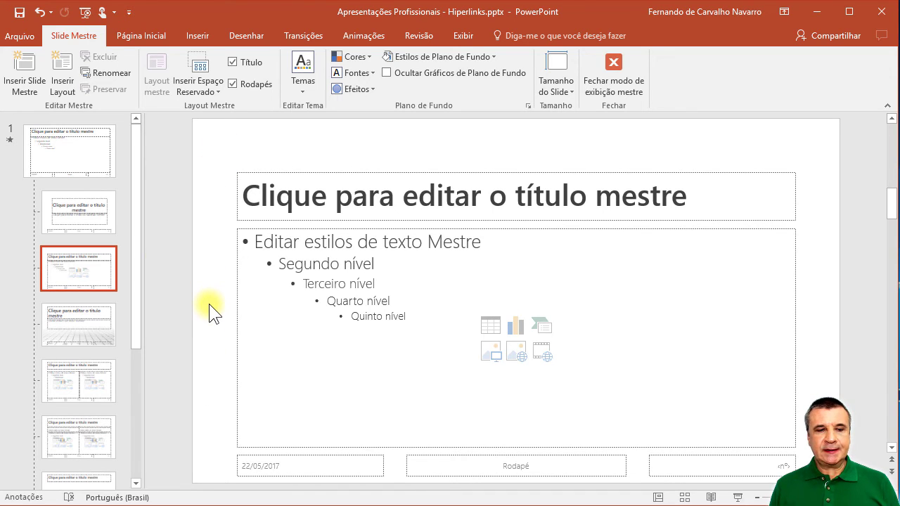
pyautogui.click(77, 324)
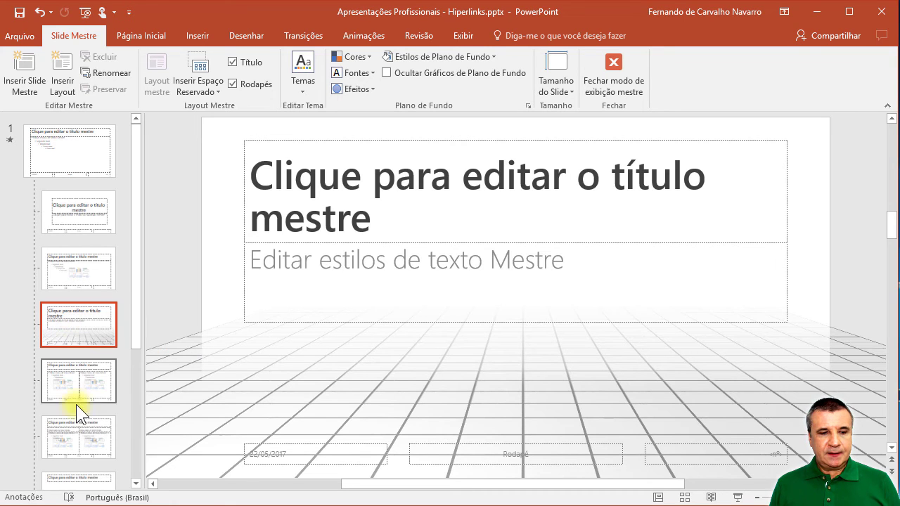
pyautogui.click(79, 367)
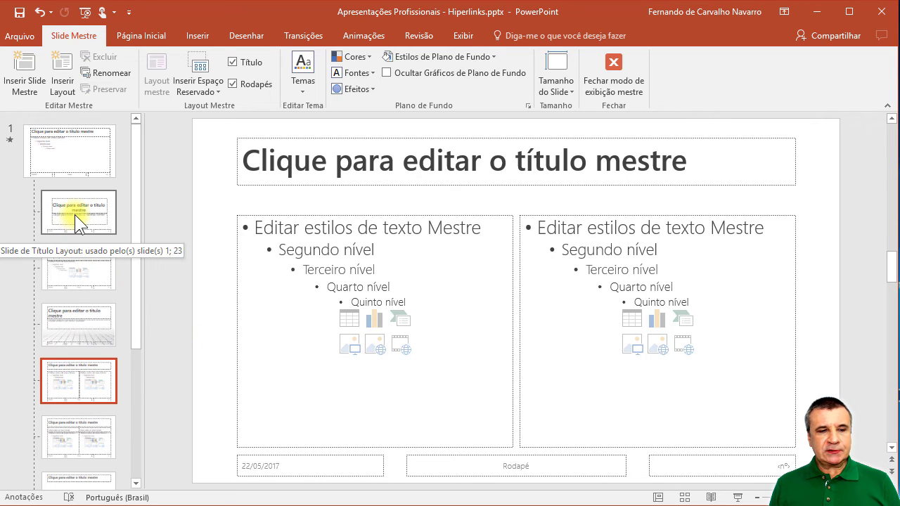
pyautogui.click(71, 271)
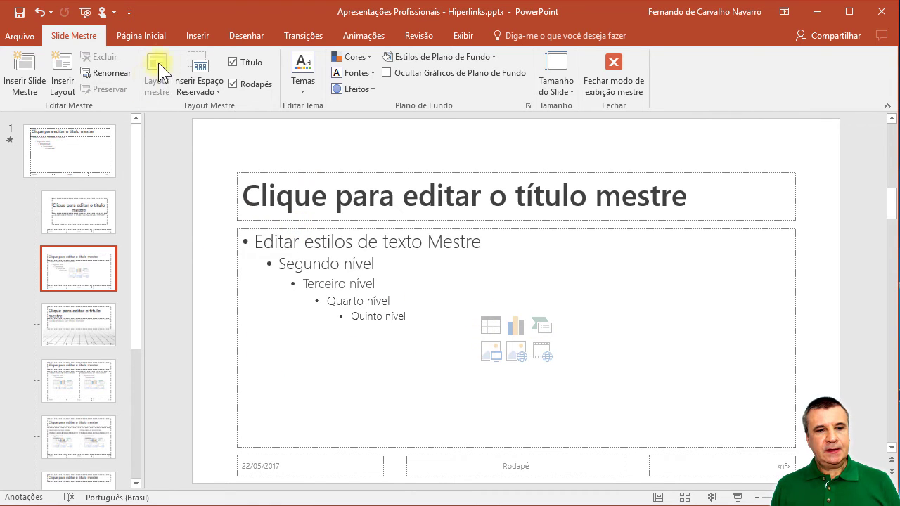
# Step: Draw an 18,34 × 1,51 cm rectangle down the Title and Content layout's left edge
pyautogui.click(199, 37)
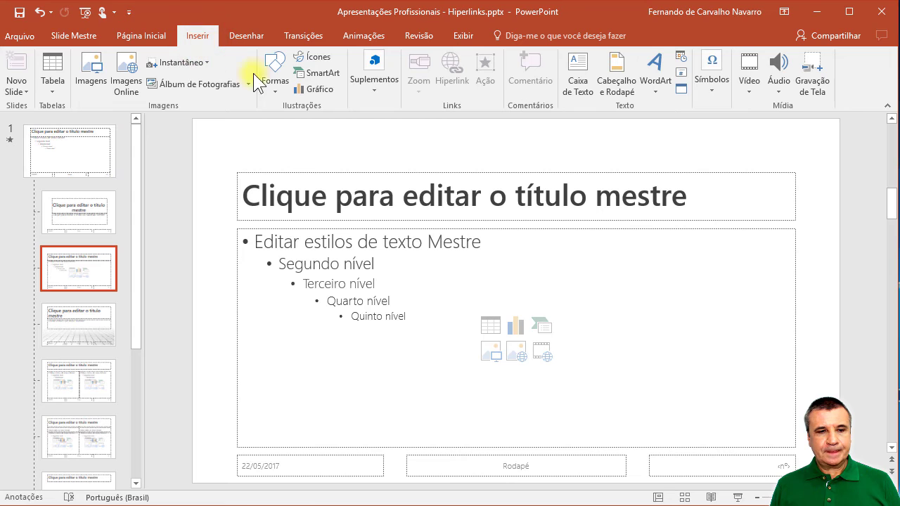
pyautogui.click(278, 82)
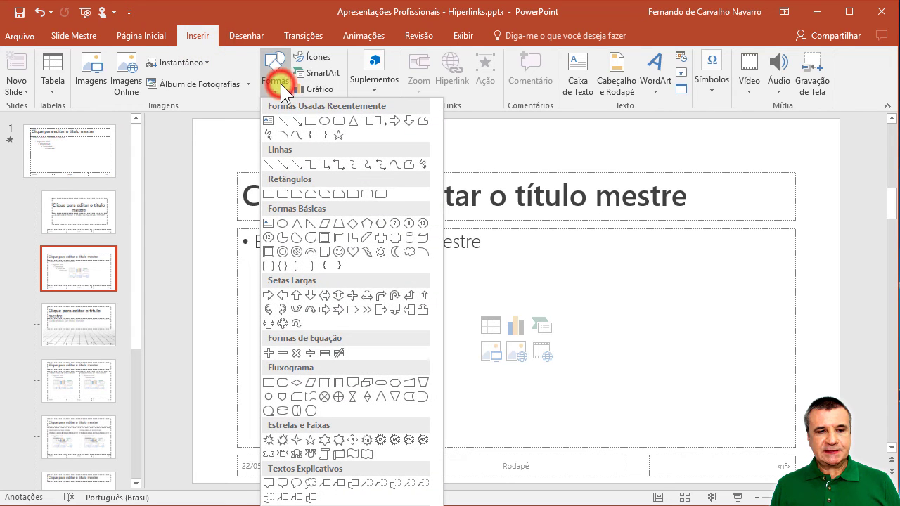
pyautogui.click(311, 122)
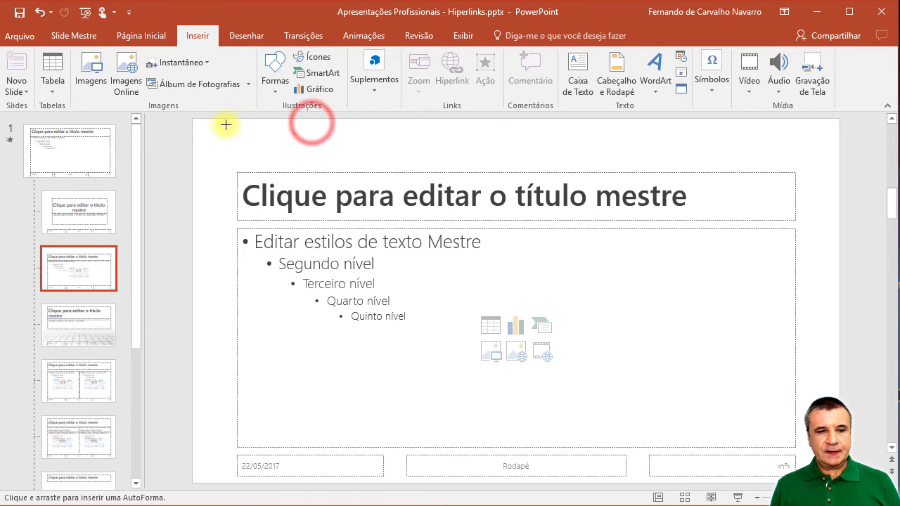
pyautogui.moveTo(200, 126); pyautogui.dragTo(227, 479)
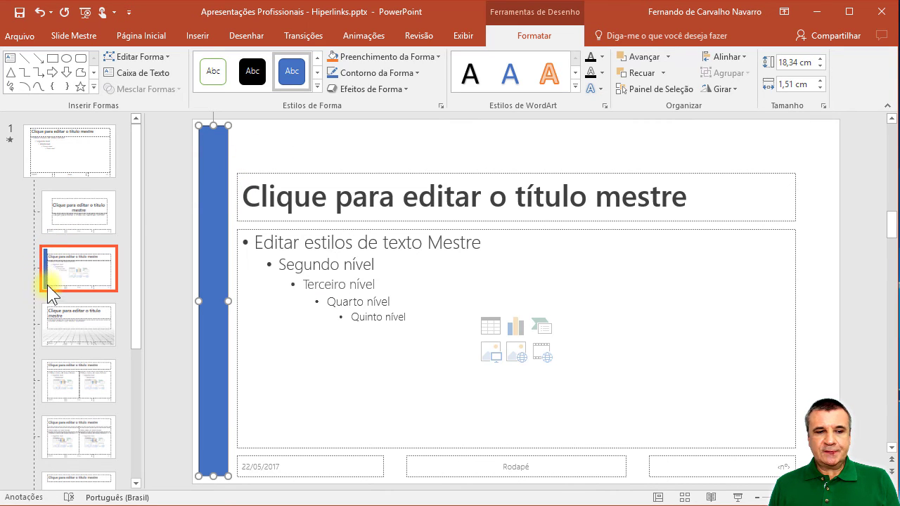
# Step: Hyperlink the blue bar to '2. Relação de Cursos' within this document
pyautogui.rightClick(214, 153)
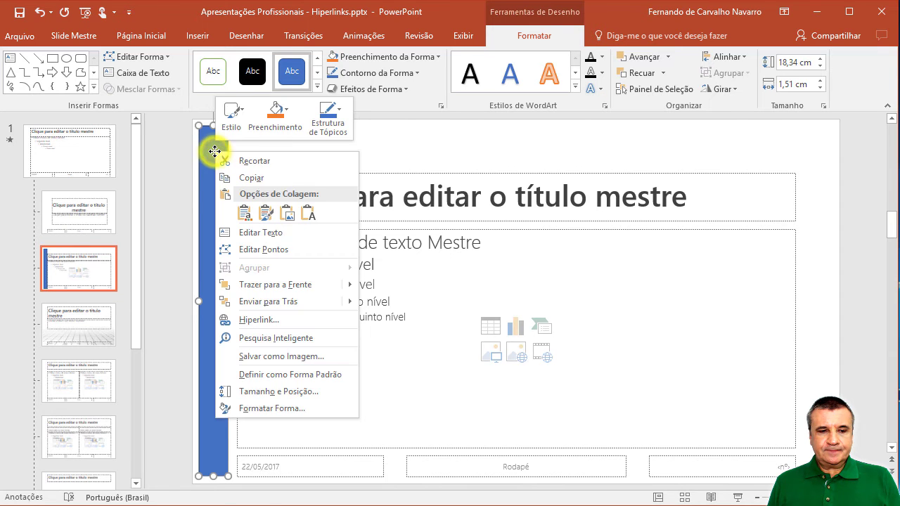
pyautogui.click(270, 322)
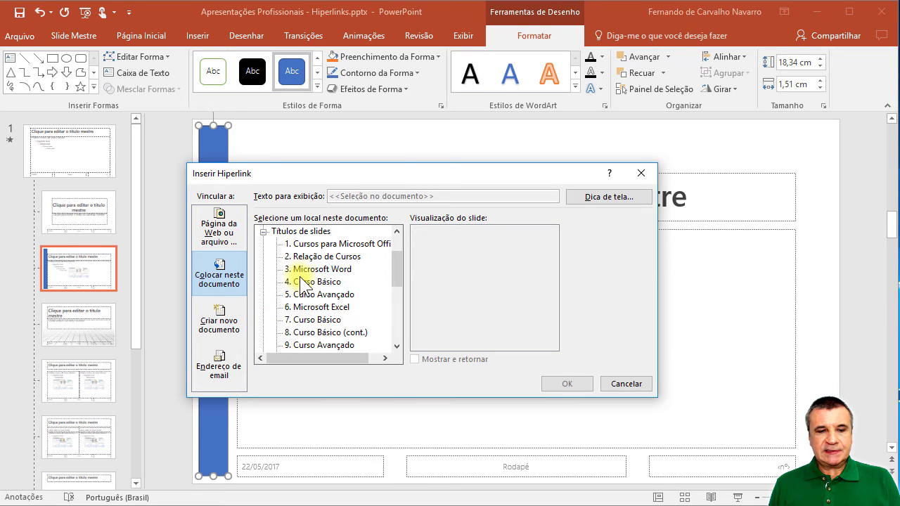
pyautogui.click(308, 257)
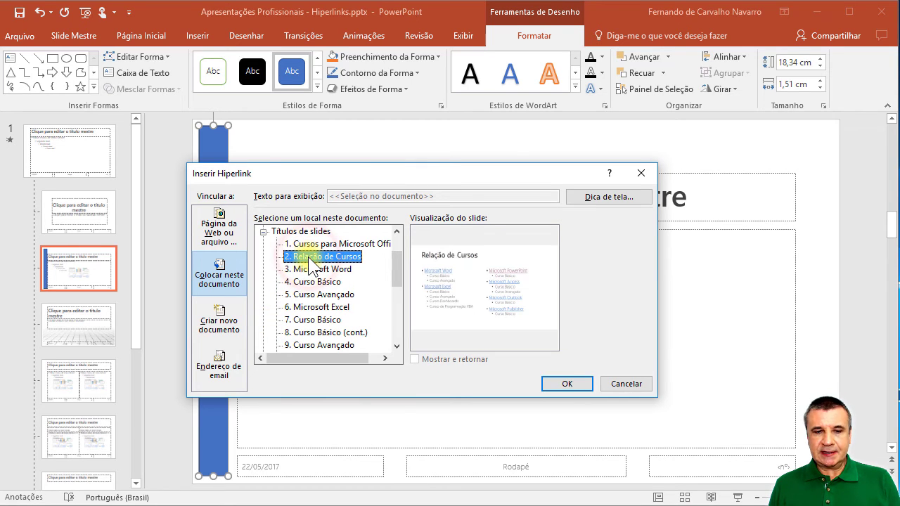
pyautogui.click(566, 384)
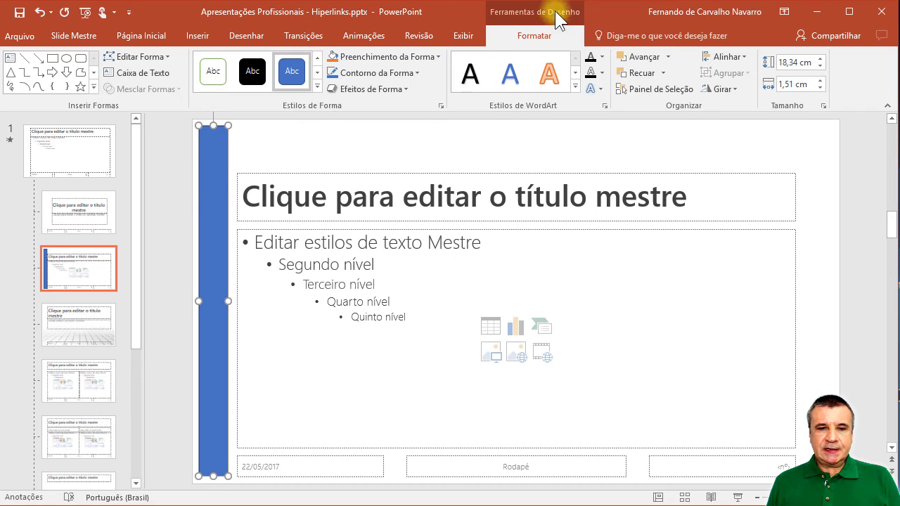
# Step: Set the bar to Sem Preenchimento and Sem Contorno so it becomes an invisible strip
pyautogui.click(357, 57)
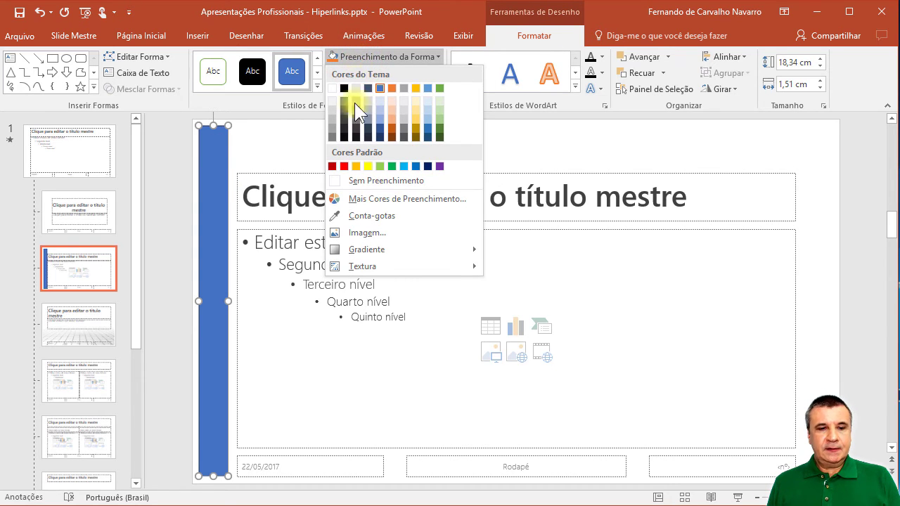
pyautogui.click(363, 182)
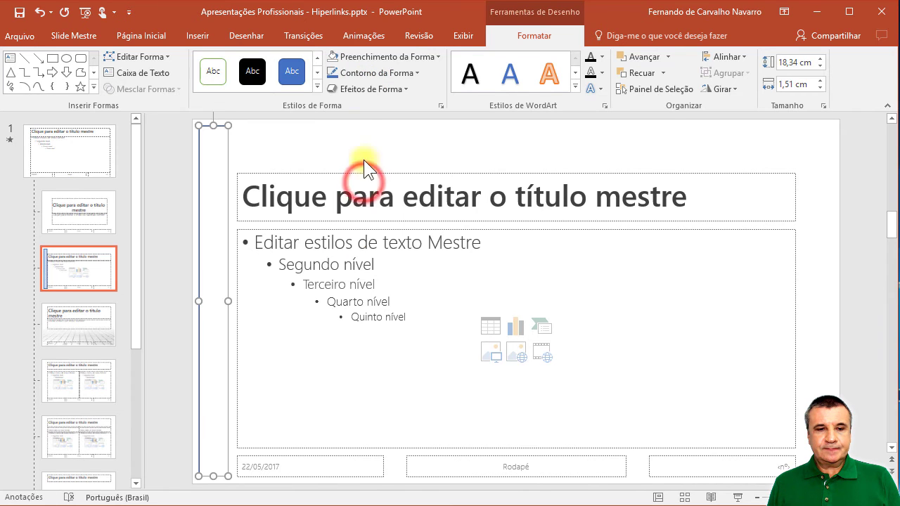
pyautogui.click(365, 72)
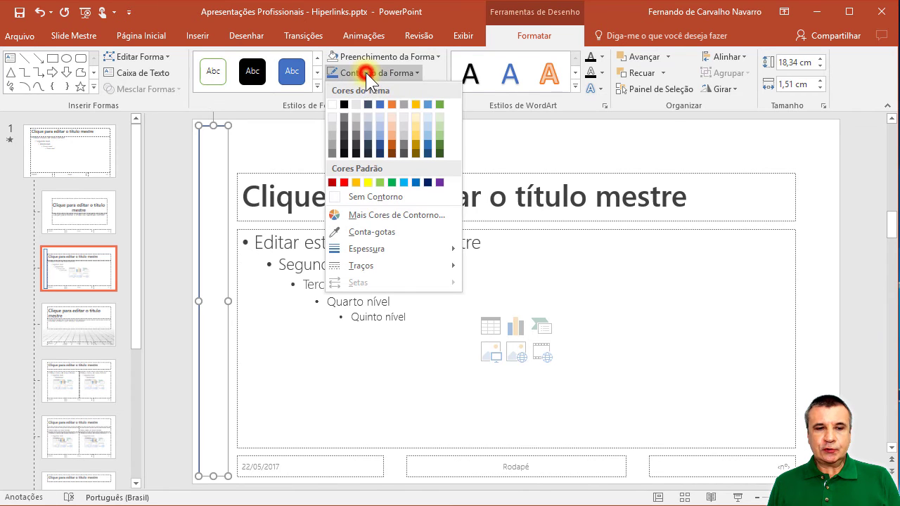
pyautogui.click(371, 197)
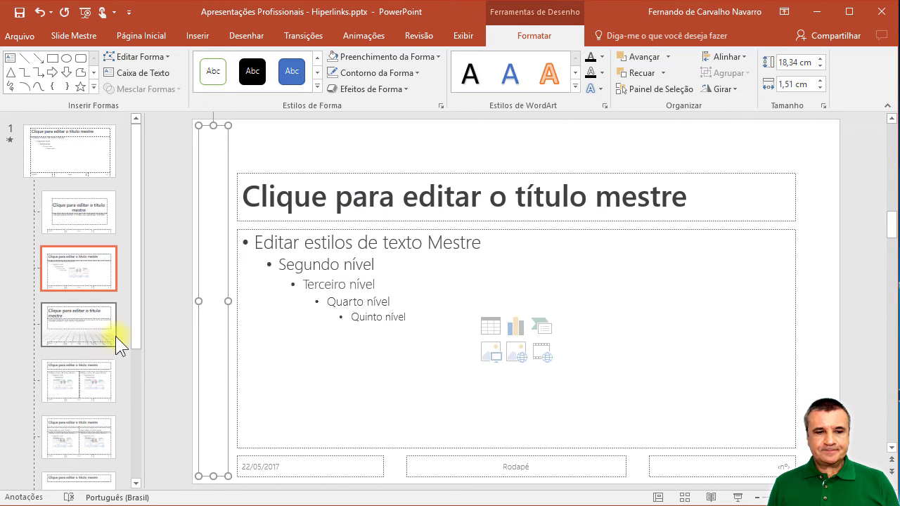
# Step: Paste the copied link bar onto the fourth (grid) and fifth (two-content) layouts
pyautogui.click(85, 325)
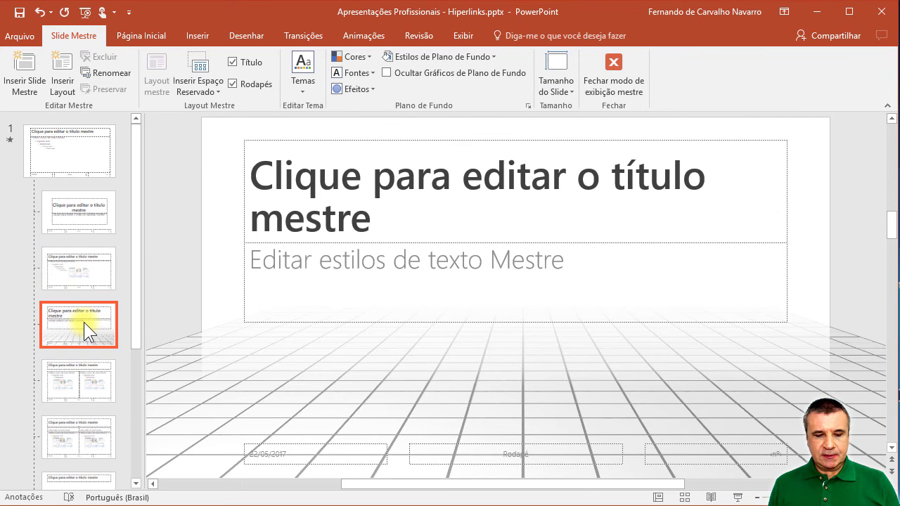
pyautogui.hotkey('ctrl', 'v')
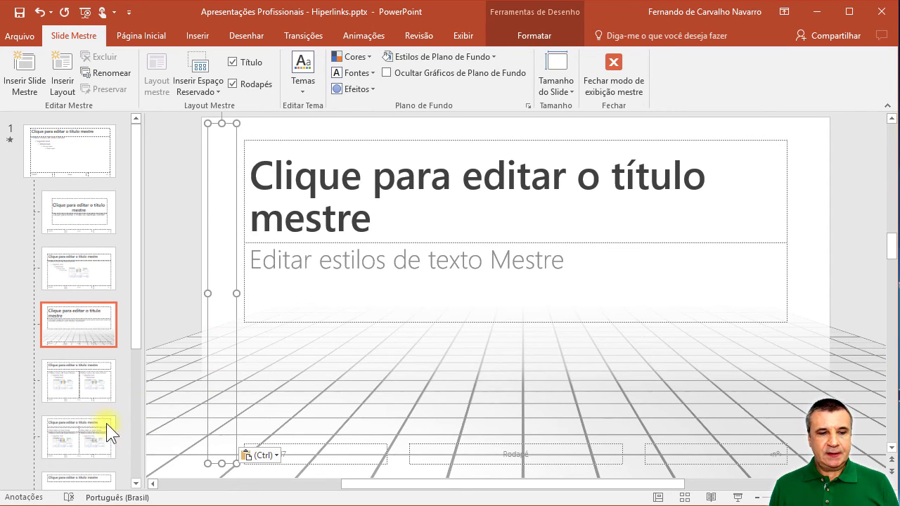
pyautogui.click(78, 384)
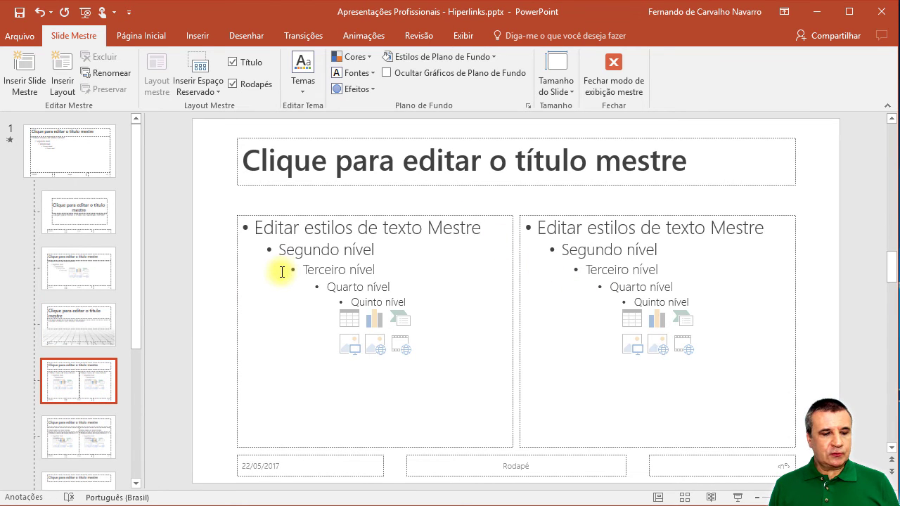
pyautogui.hotkey('ctrl', 'v')
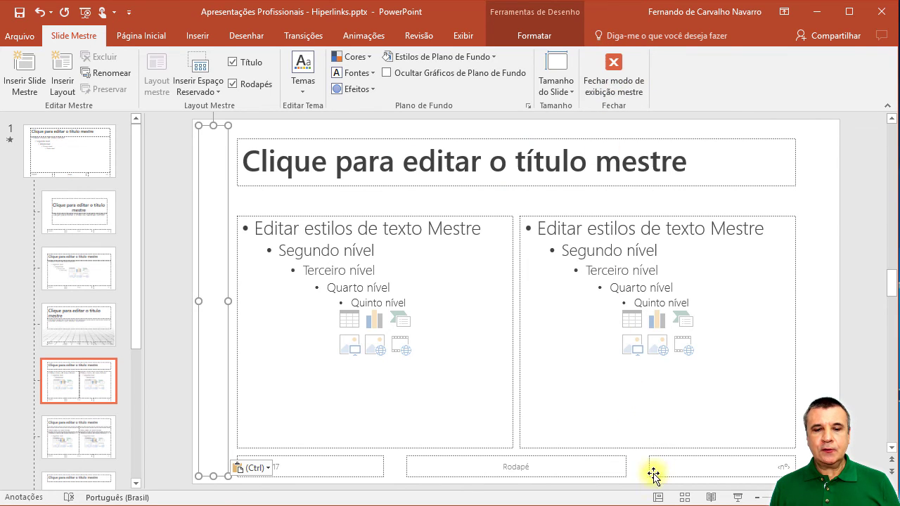
# Step: Close Slide Master view and start reading view from slide 1, Cursos para Microsoft Office
pyautogui.click(612, 66)
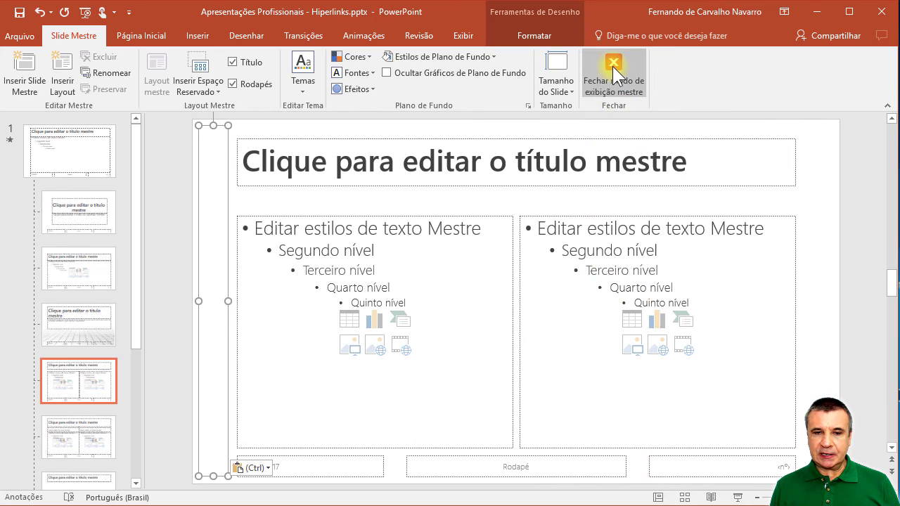
pyautogui.click(613, 66)
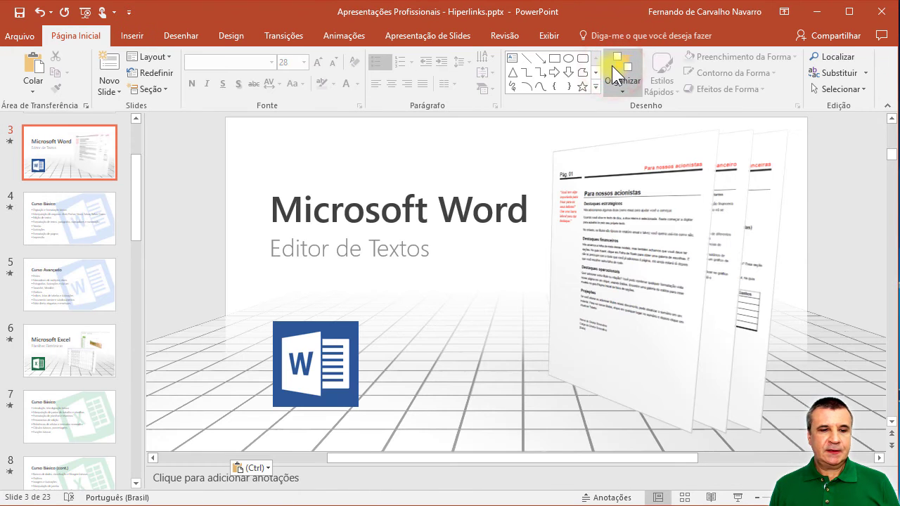
pyautogui.click(99, 176)
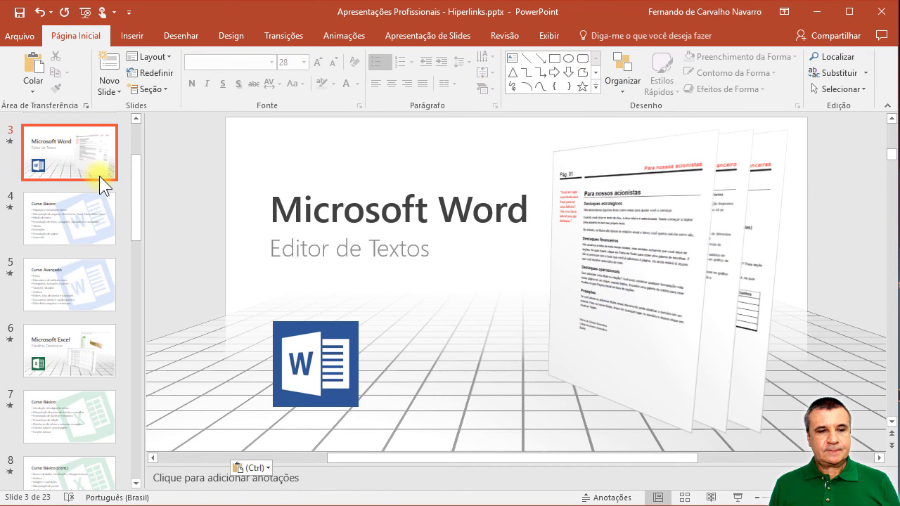
pyautogui.click(204, 195)
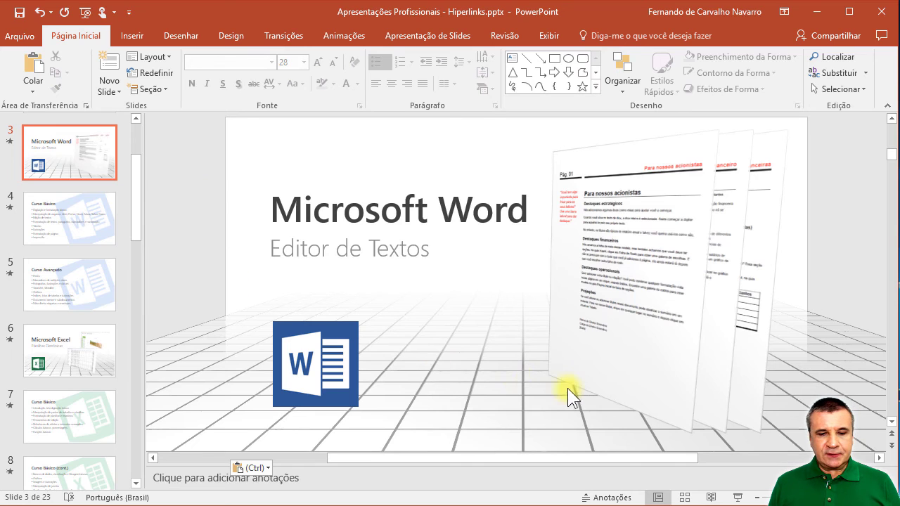
pyautogui.moveTo(138, 213); pyautogui.dragTo(141, 144)
pyautogui.click(62, 154)
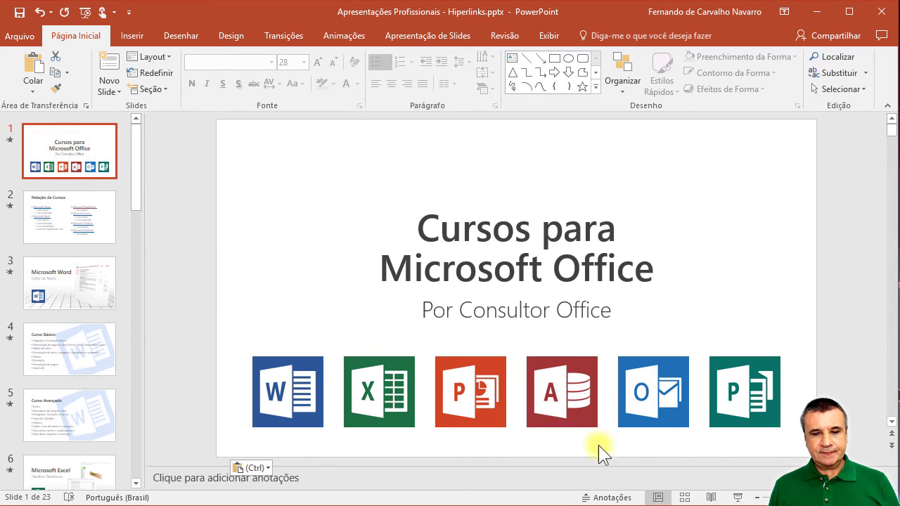
pyautogui.click(711, 497)
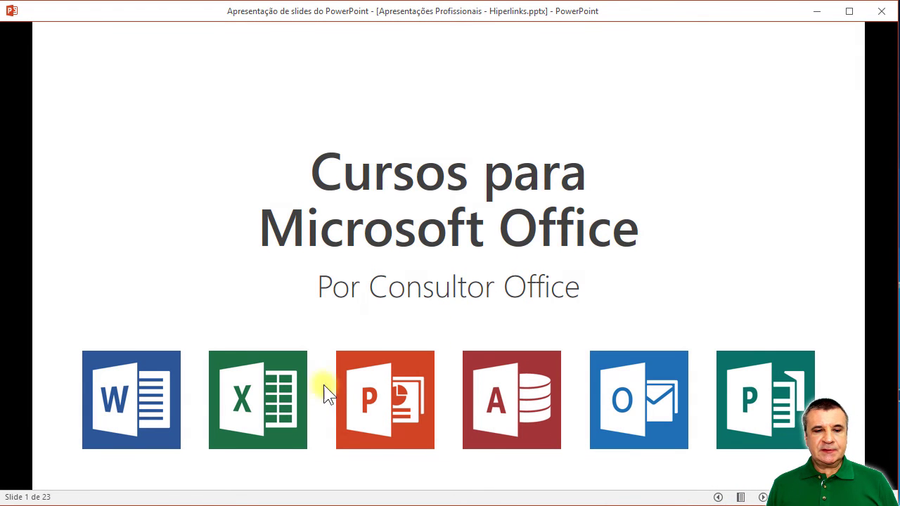
# Step: Step through the Word slides to Excel Curso Básico, then return via the invisible left strip
pyautogui.click(687, 161)
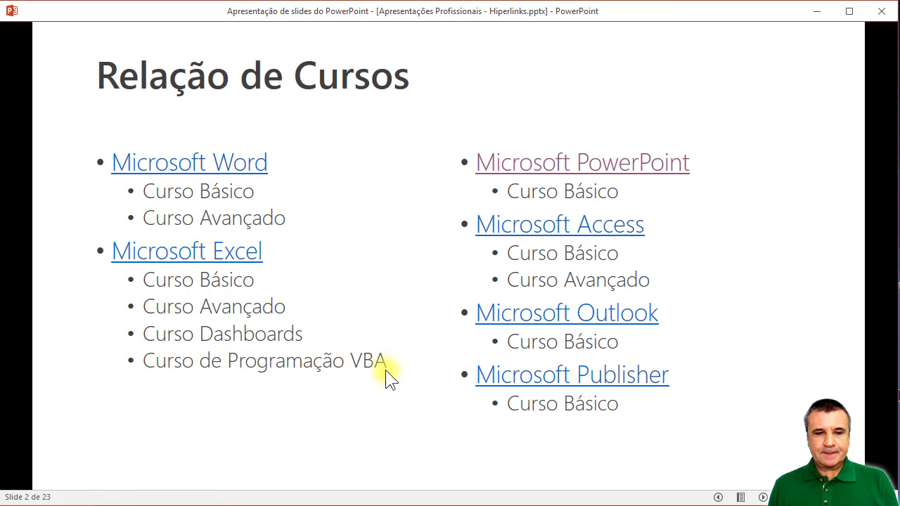
pyautogui.click(332, 413)
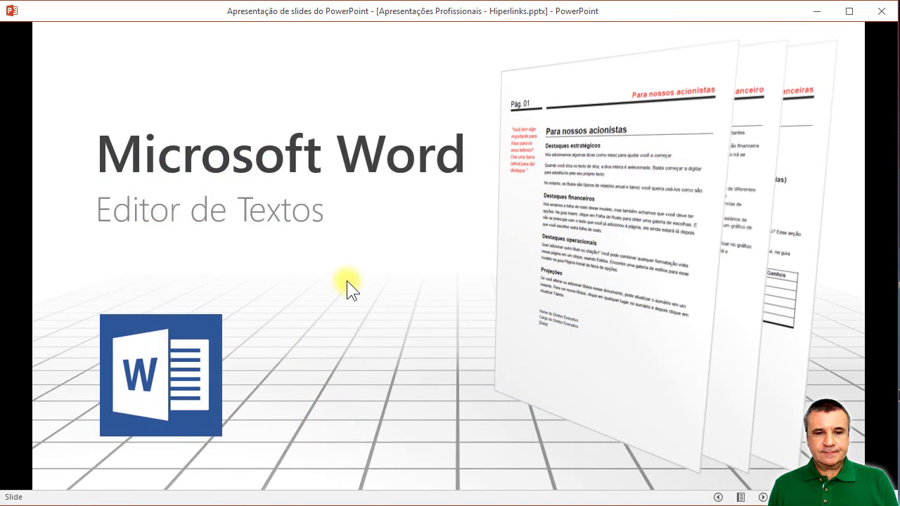
pyautogui.click(346, 281)
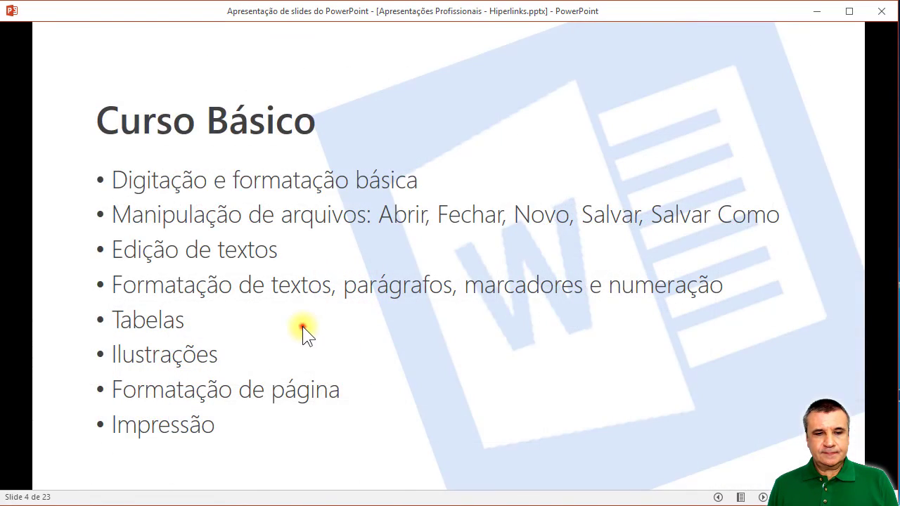
pyautogui.click(303, 327)
pyautogui.click(327, 307)
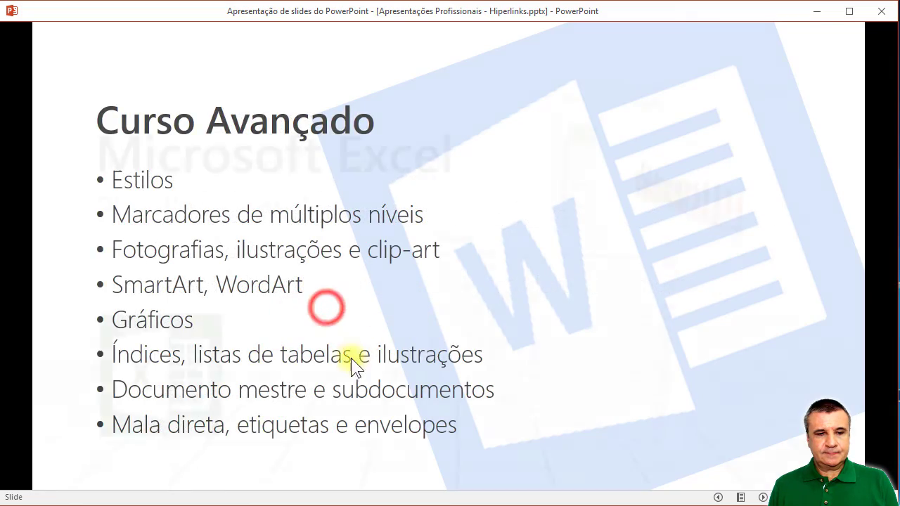
pyautogui.click(306, 274)
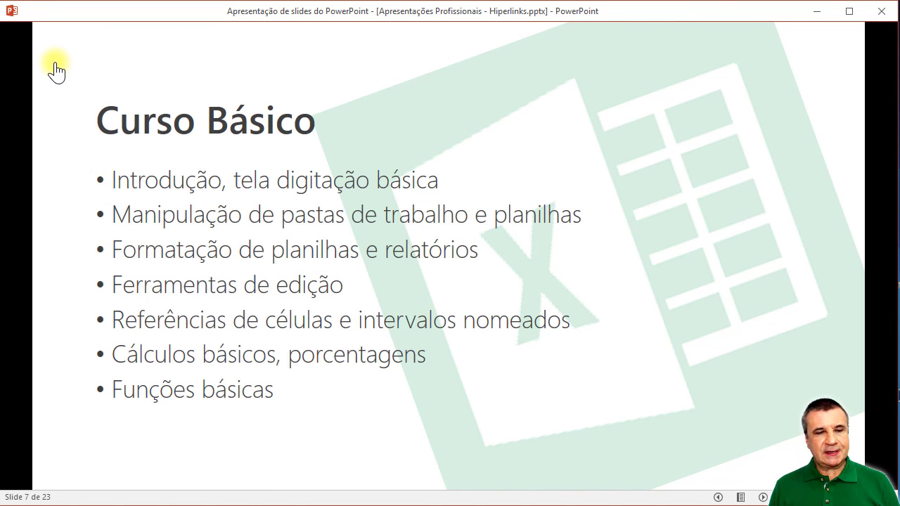
pyautogui.click(57, 241)
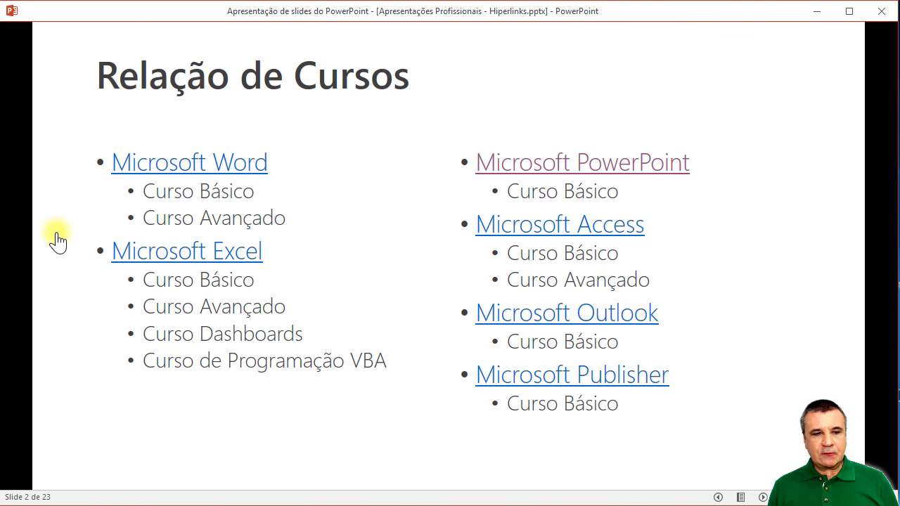
# Step: Follow the Microsoft Access link, advance to Access Curso Avançado, and return via the invisible strip
pyautogui.click(575, 232)
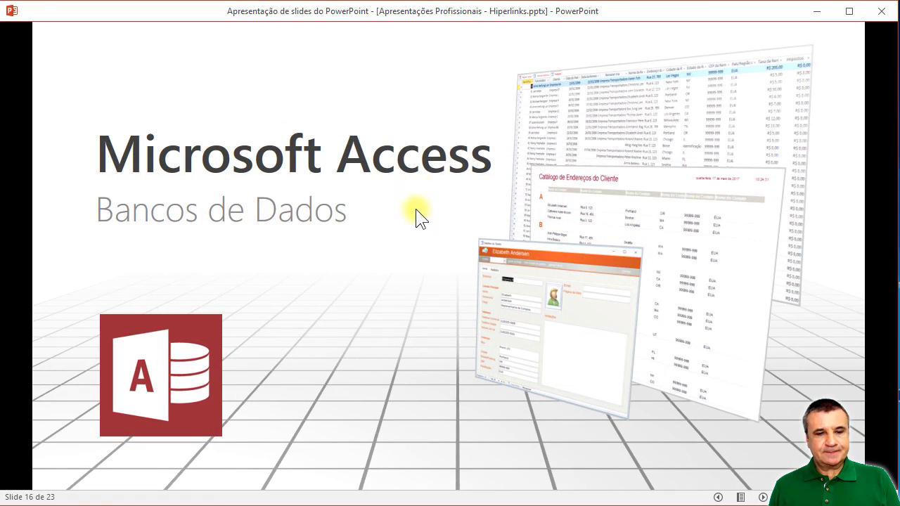
pyautogui.click(407, 251)
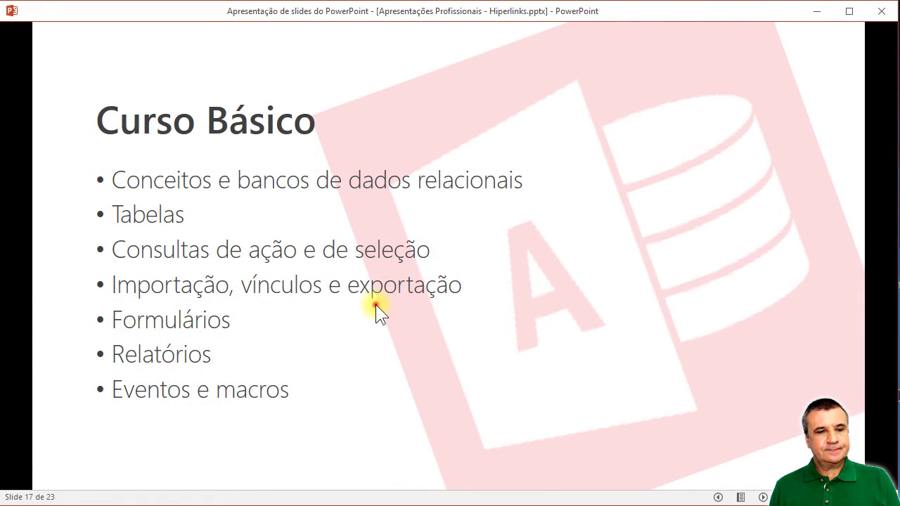
pyautogui.click(376, 305)
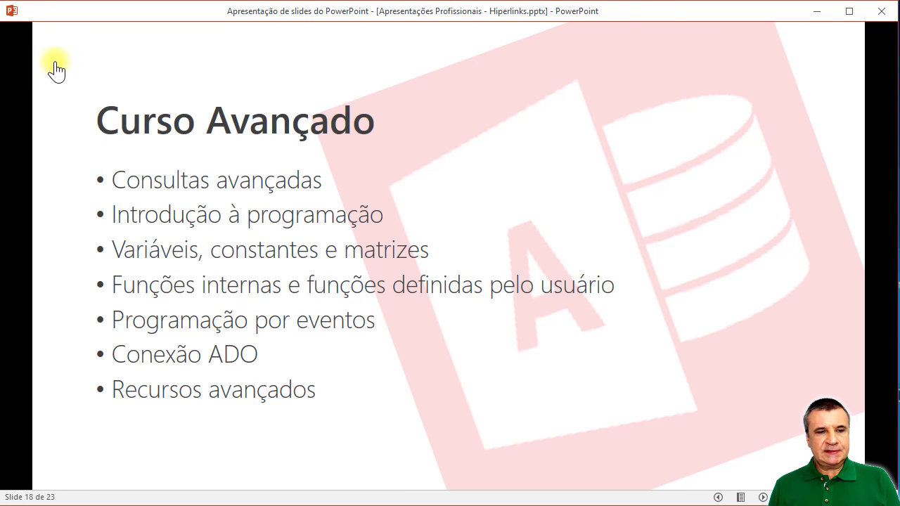
pyautogui.click(55, 191)
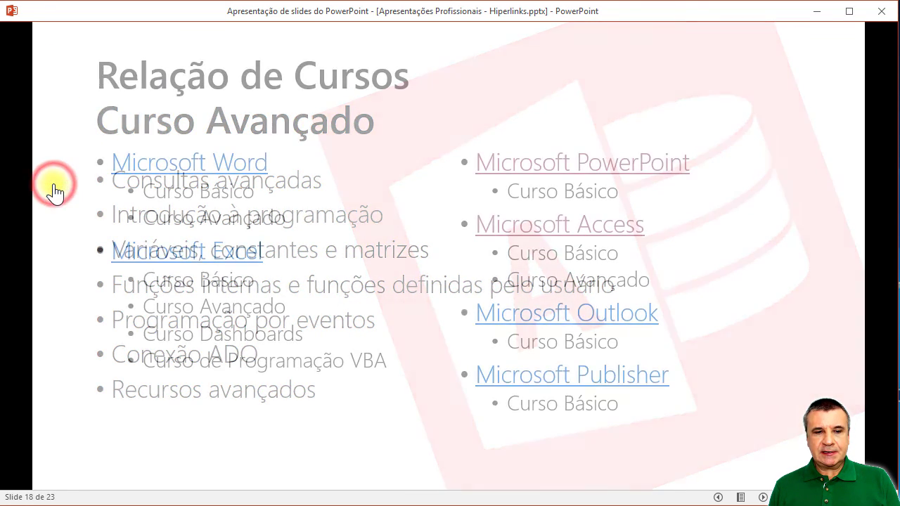